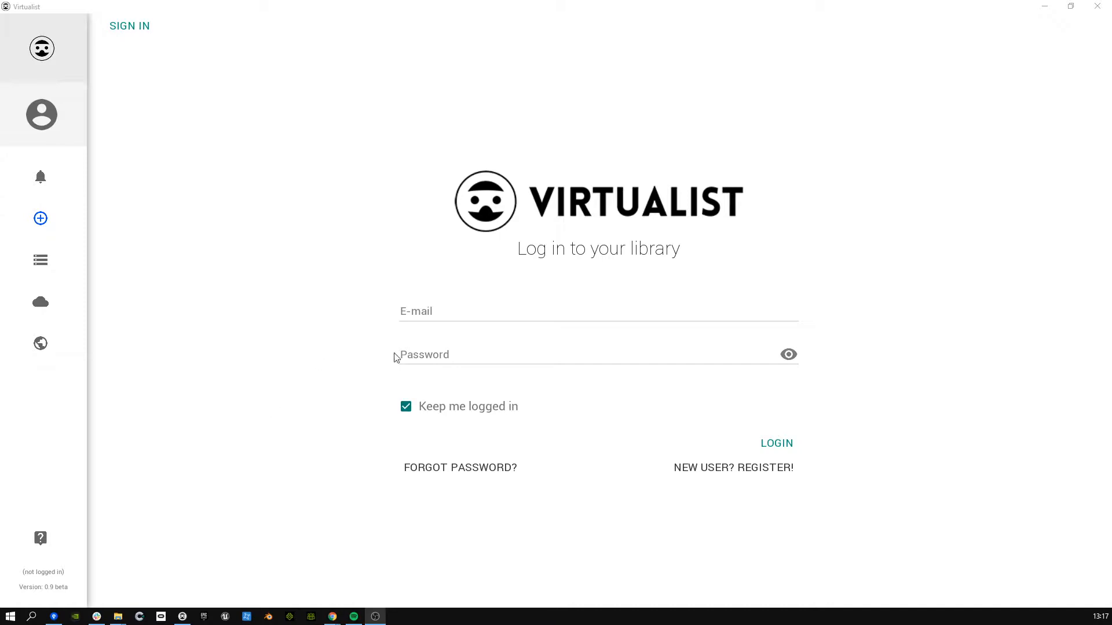
Step: Log in to the library with the account's e-mail address and password
{"action": "left_click", "coordinate": [419, 311]}
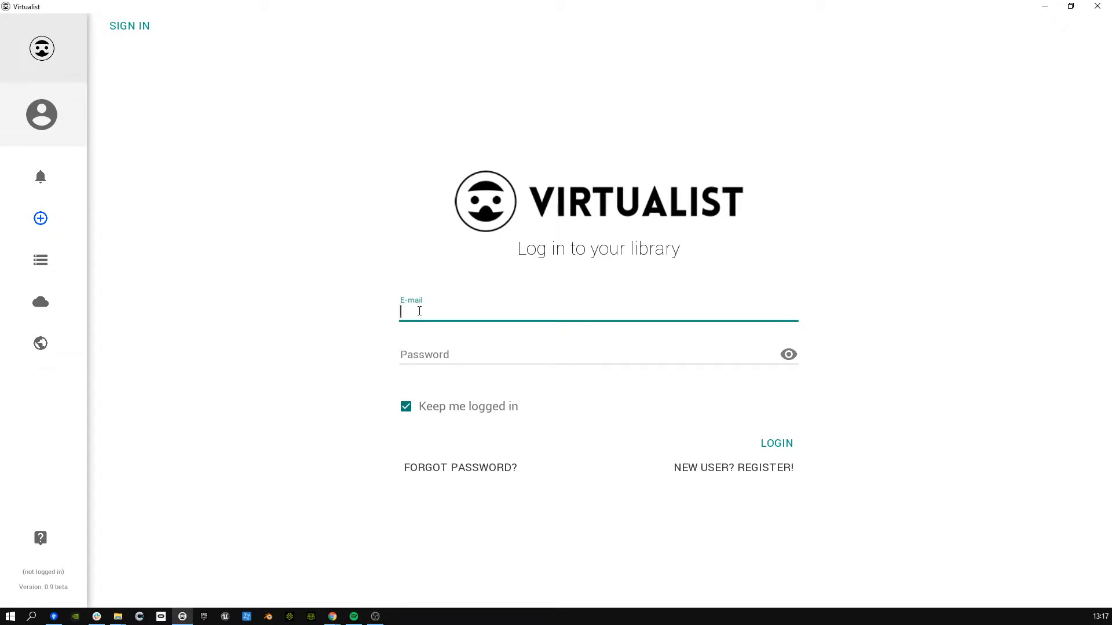
{"action": "key", "text": "Tab"}
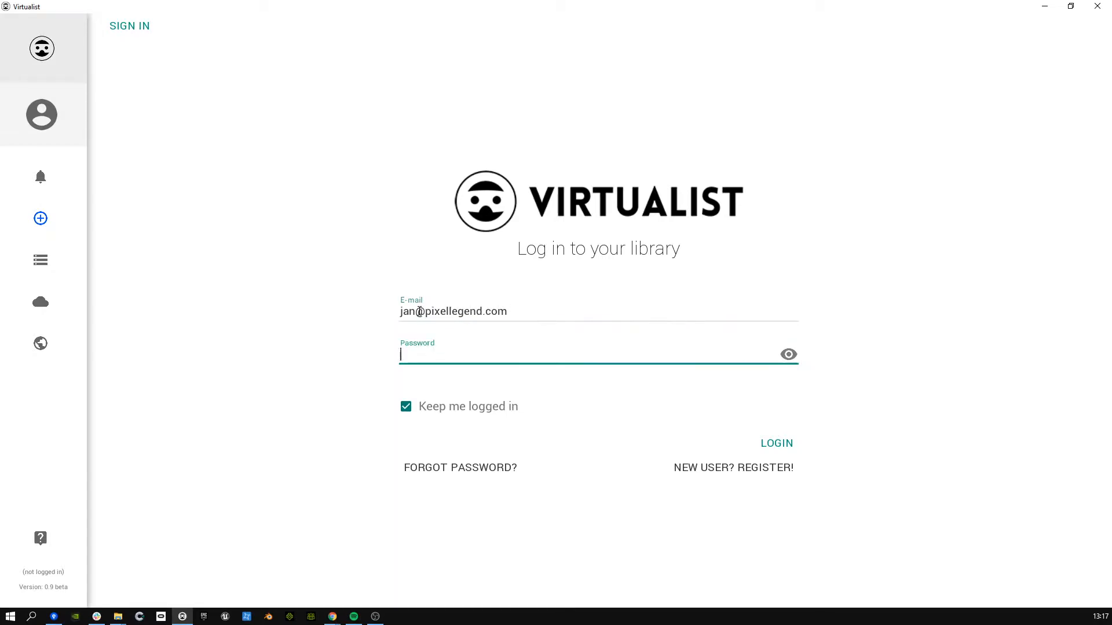
{"action": "type", "text": "******************"}
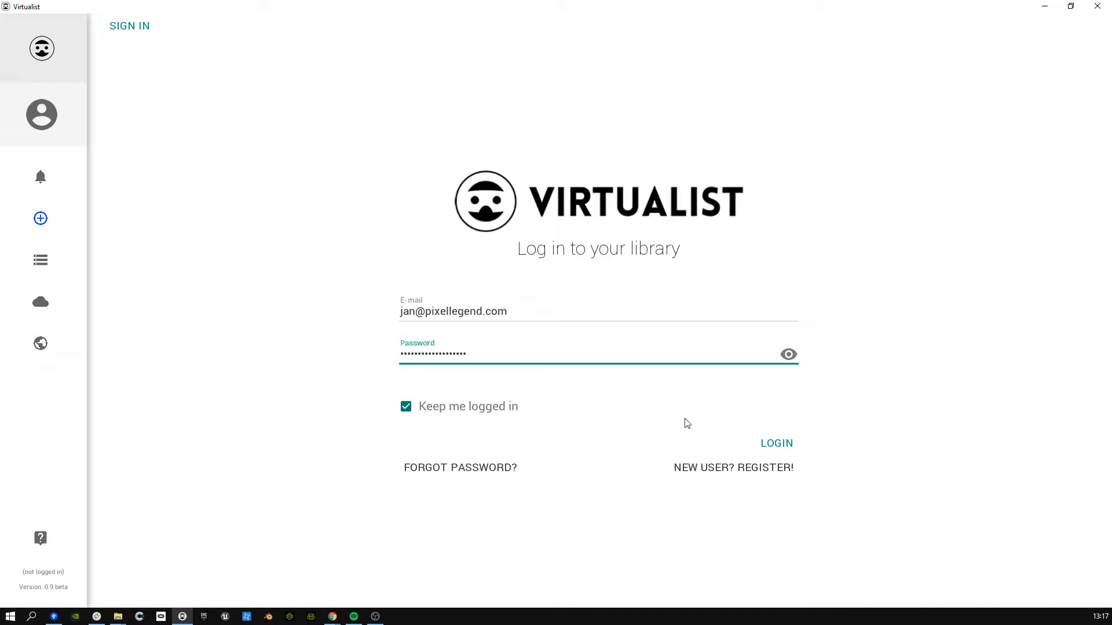
{"action": "left_click", "coordinate": [762, 445]}
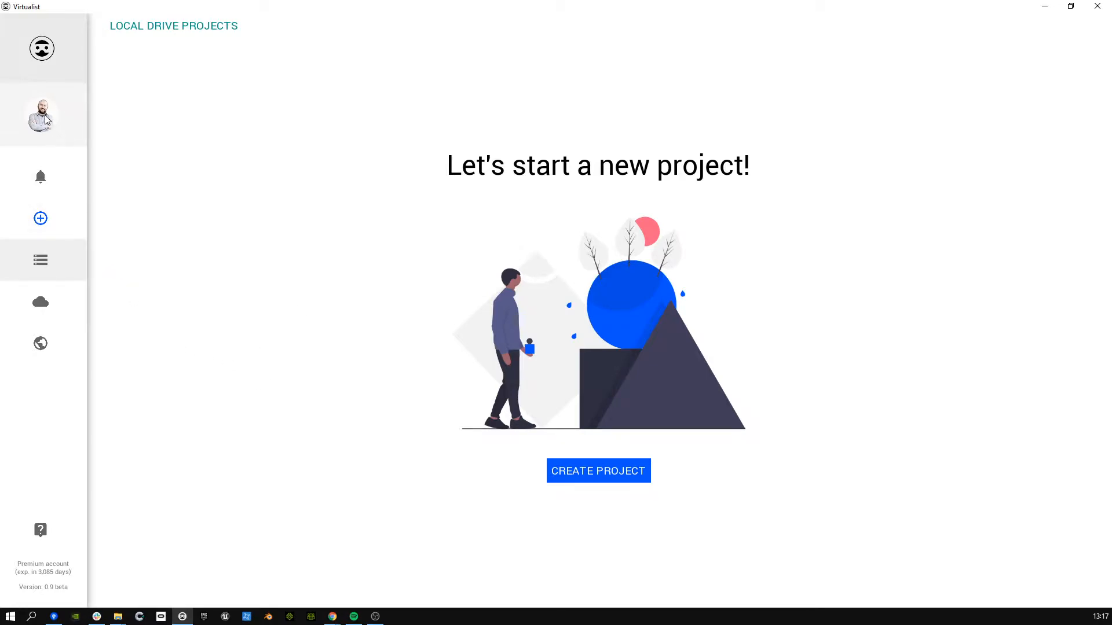
Step: Expand and collapse the sidebar, then show the User Profile page
{"action": "left_click", "coordinate": [50, 51]}
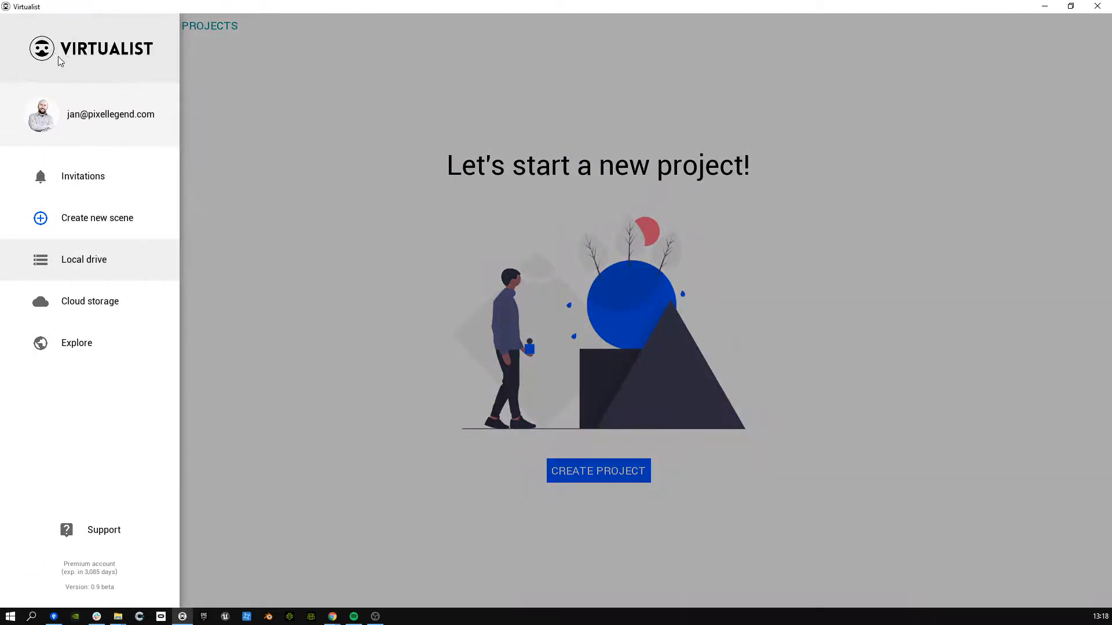
{"action": "left_click", "coordinate": [58, 55]}
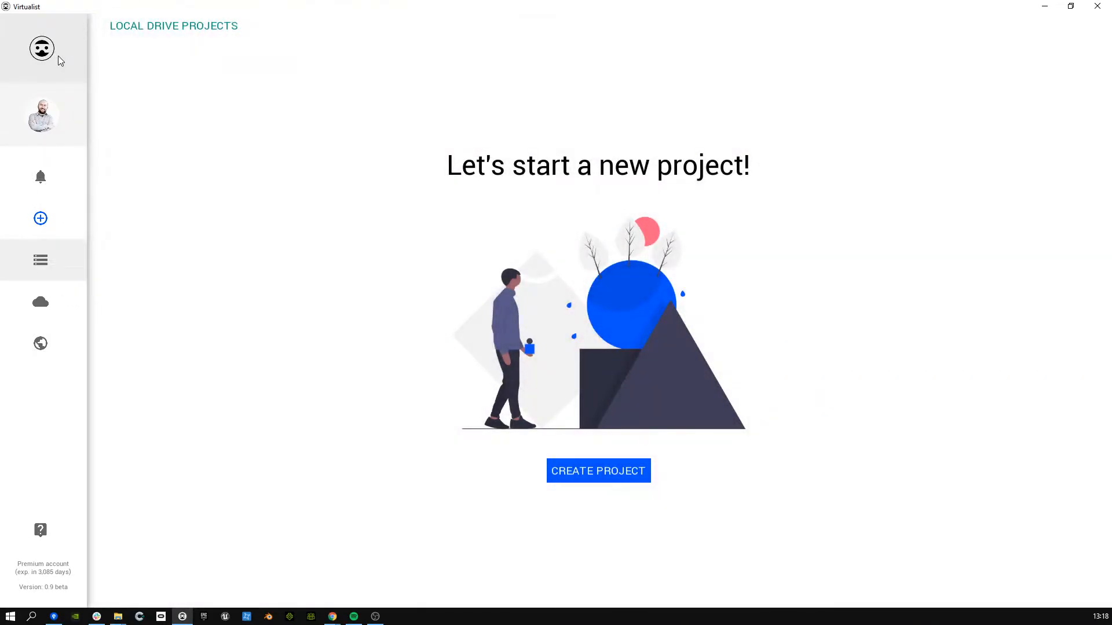
{"action": "left_click", "coordinate": [49, 122]}
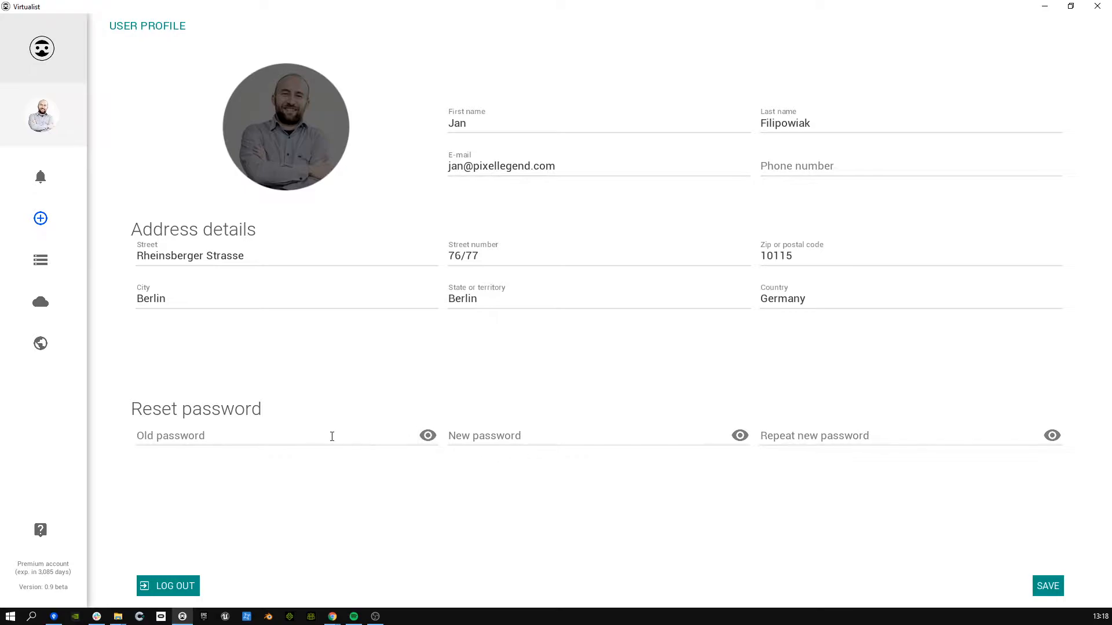
Step: Show the Invitations page with the accepted invitation to Demo scene
{"action": "left_click", "coordinate": [66, 178]}
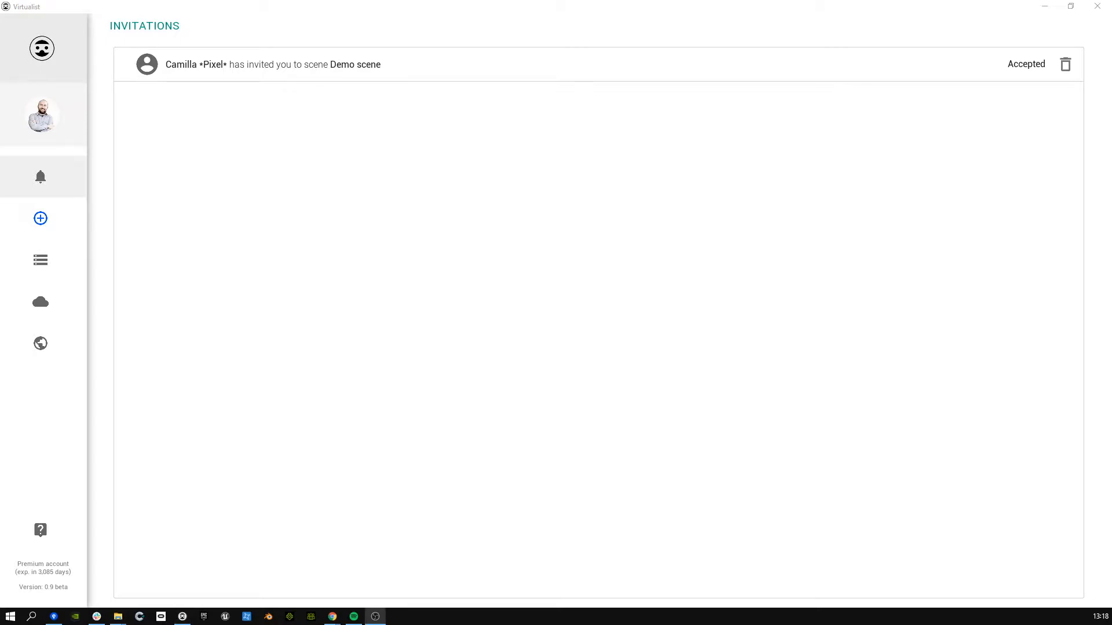
Step: View the Create New Scene form, then switch to the empty Local Drive Projects list
{"action": "left_click", "coordinate": [44, 214]}
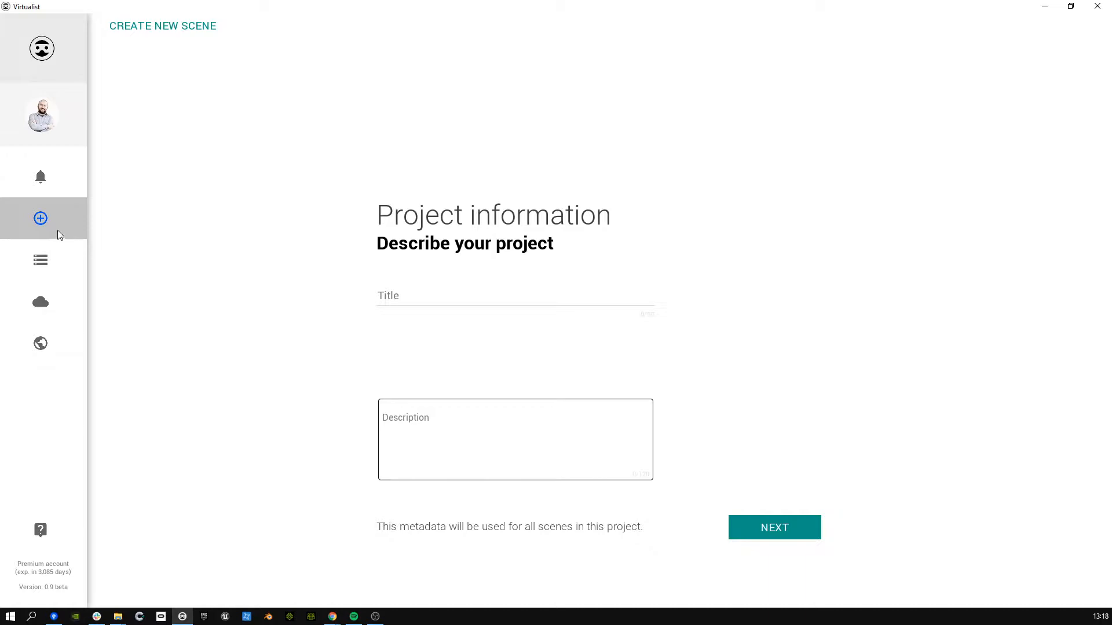
{"action": "left_click", "coordinate": [50, 258]}
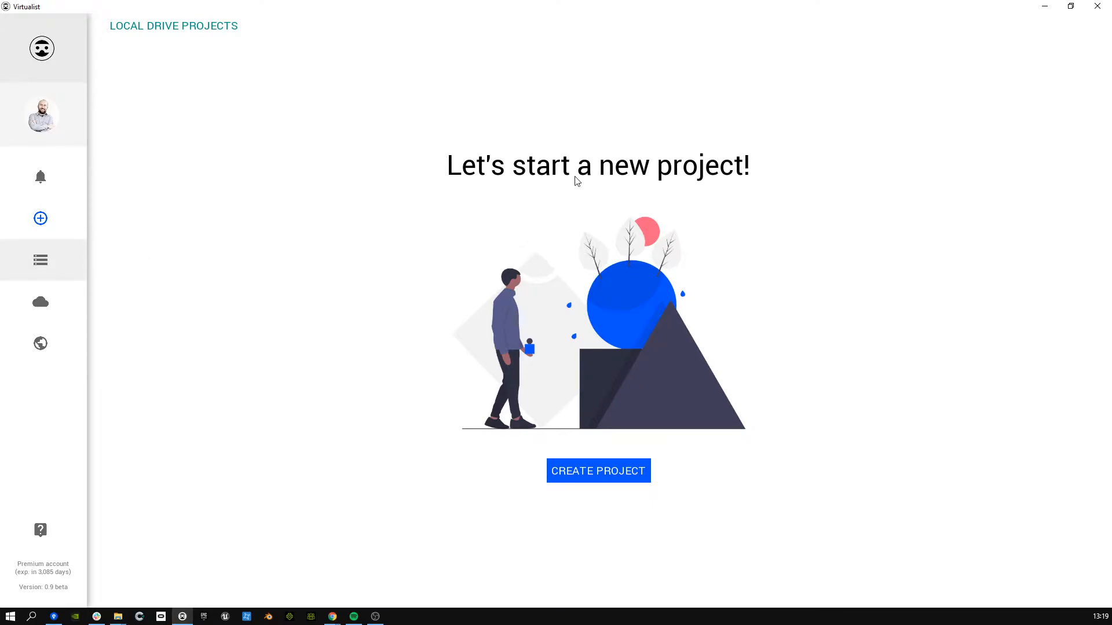
Step: Browse the Cloud Projects table listing Factory Garden, Spaceships and Berlin projects
{"action": "left_click", "coordinate": [65, 297]}
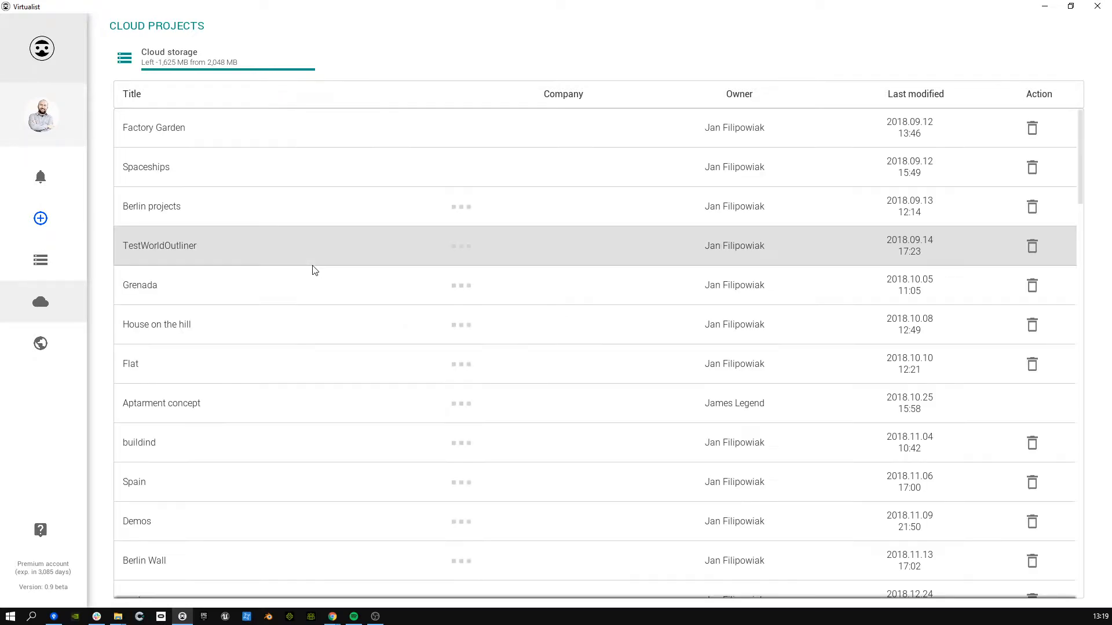
{"action": "scroll", "coordinate": [281, 346], "scroll_direction": "down", "scroll_amount": 6}
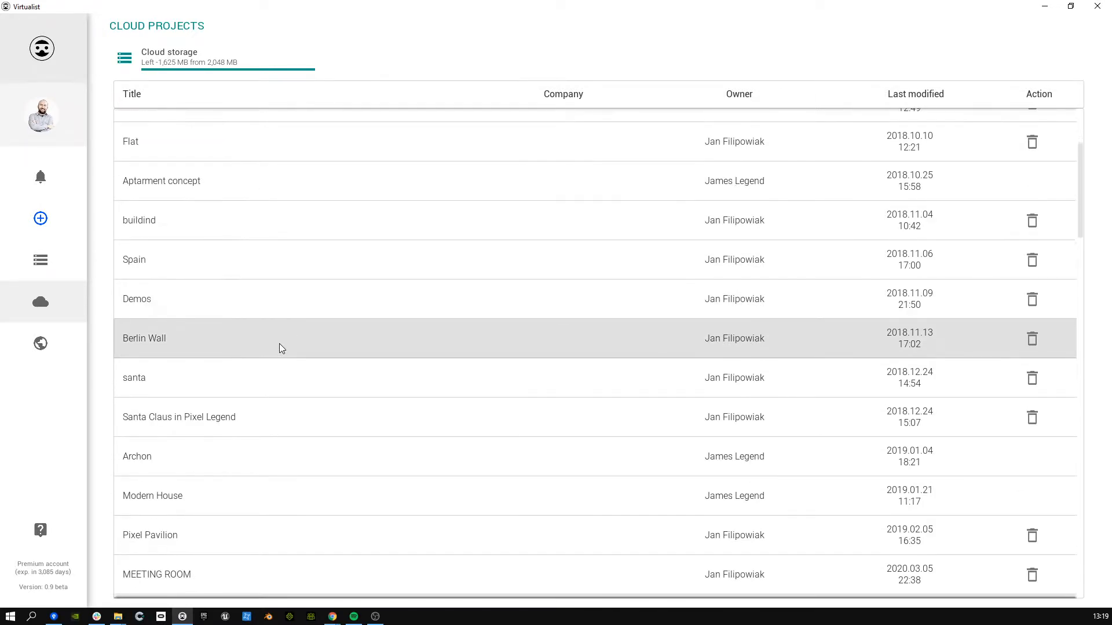
{"action": "scroll", "coordinate": [281, 347], "scroll_direction": "down", "scroll_amount": 2}
{"action": "scroll", "coordinate": [281, 347], "scroll_direction": "up", "scroll_amount": 6}
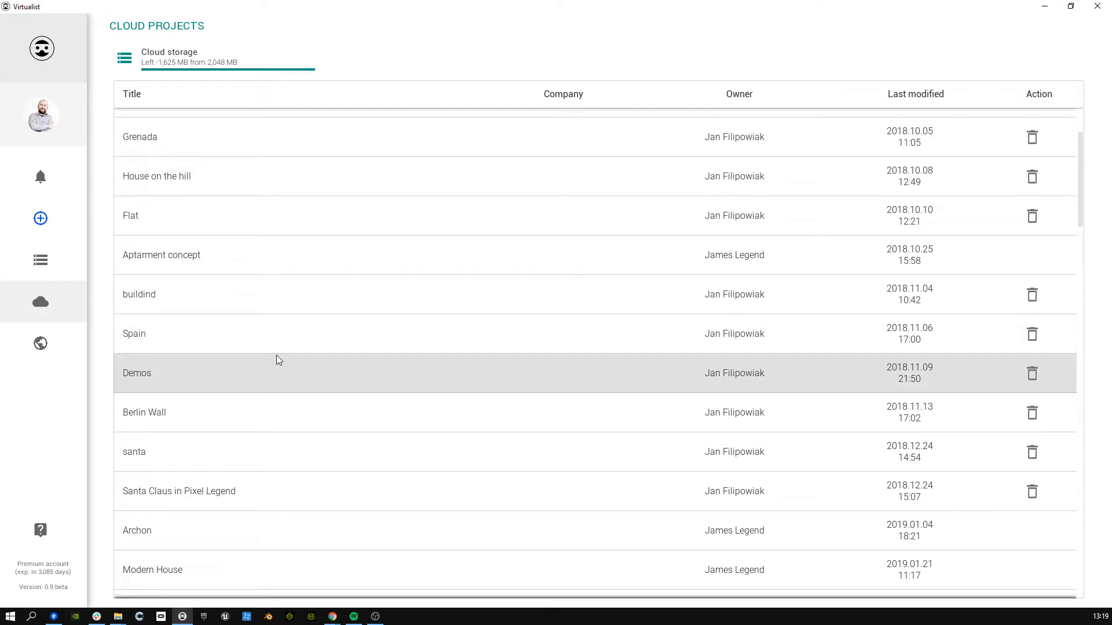
{"action": "scroll", "coordinate": [276, 359], "scroll_direction": "up", "scroll_amount": 3}
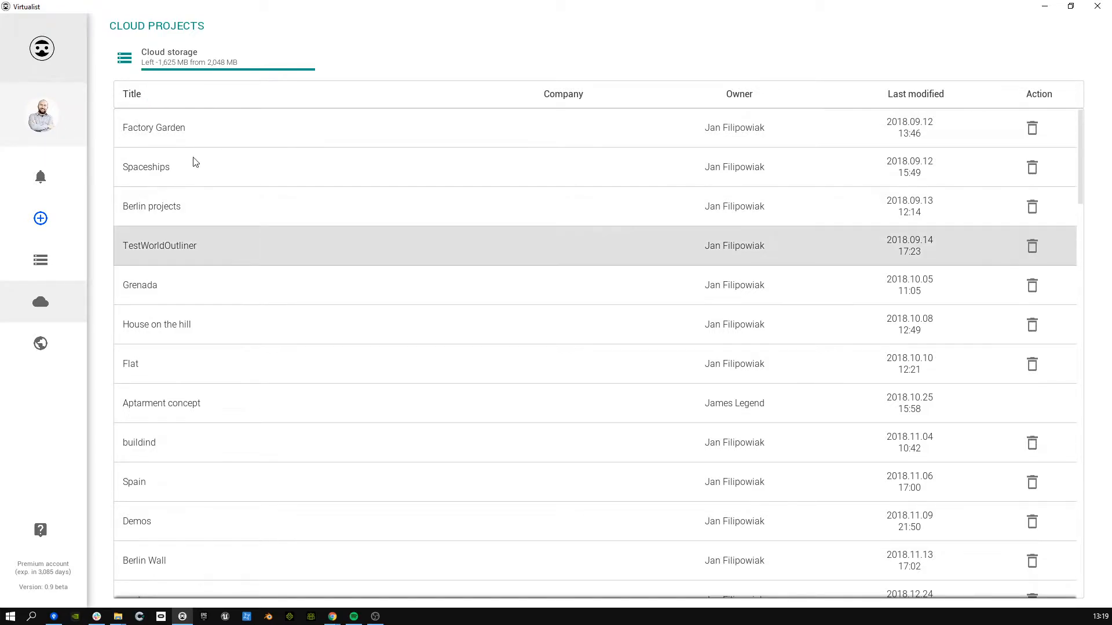
{"action": "scroll", "coordinate": [280, 268], "scroll_direction": "down", "scroll_amount": 1}
{"action": "scroll", "coordinate": [206, 229], "scroll_direction": "up", "scroll_amount": 1}
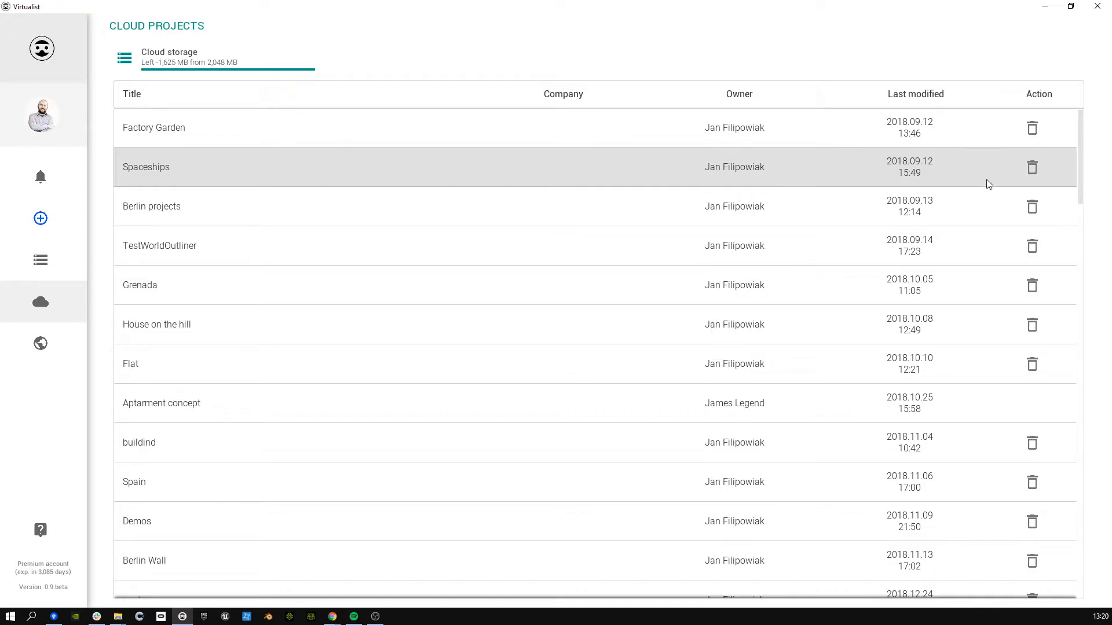
Step: Scroll the cloud list, then switch to the empty Explore library search page
{"action": "scroll", "coordinate": [415, 281], "scroll_direction": "down", "scroll_amount": 1}
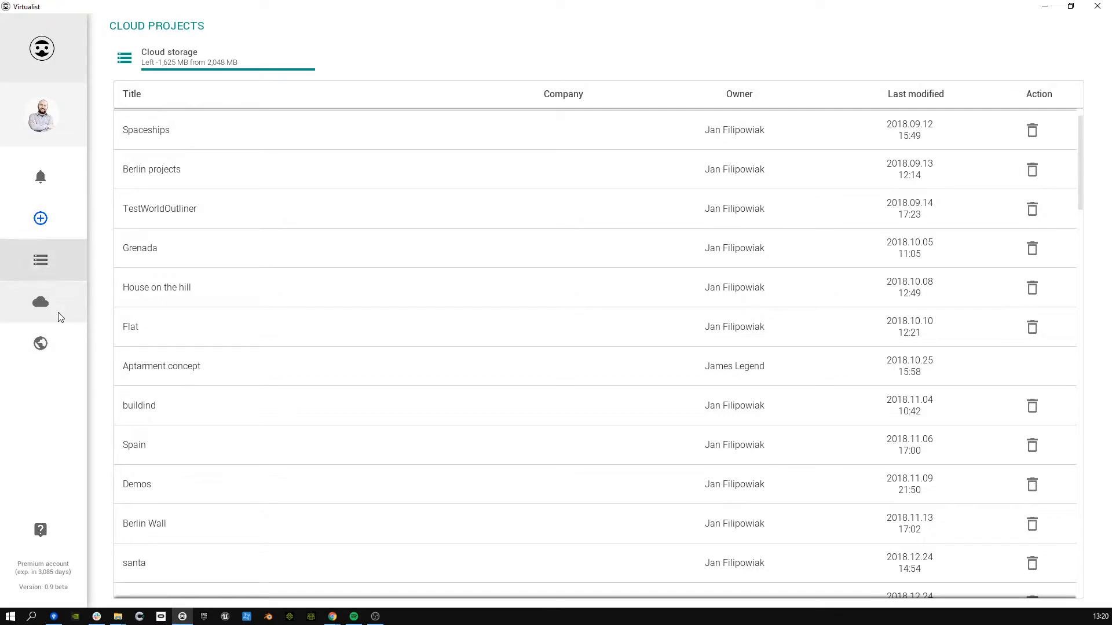
{"action": "left_click", "coordinate": [62, 343]}
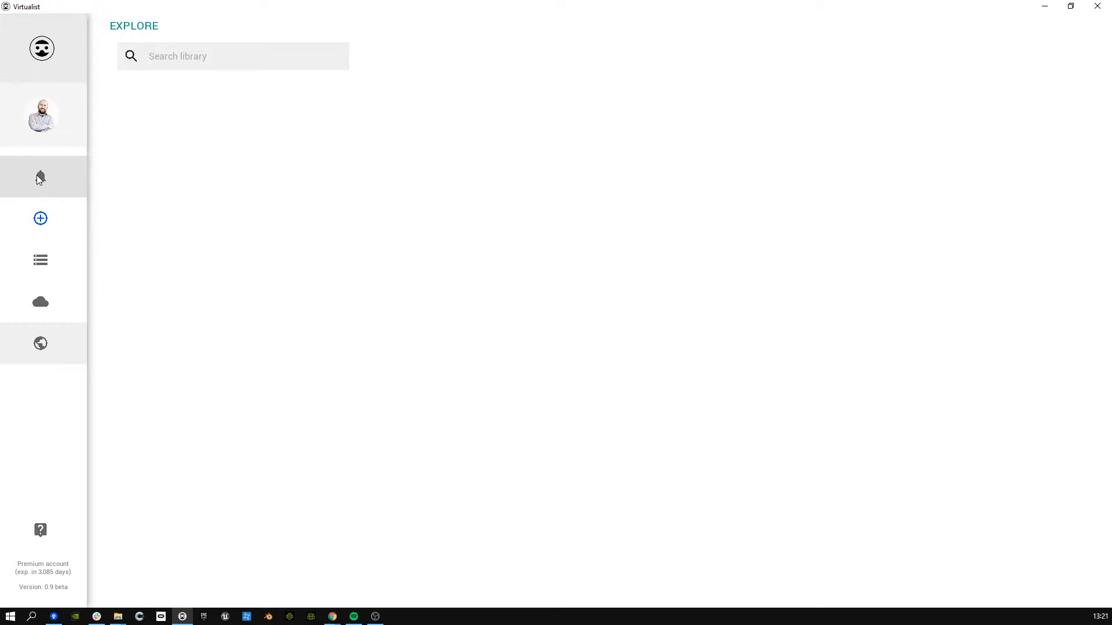
Step: Bring up the new-scene form, then bring the Virtualist help centre into view in the browser
{"action": "left_click", "coordinate": [54, 220]}
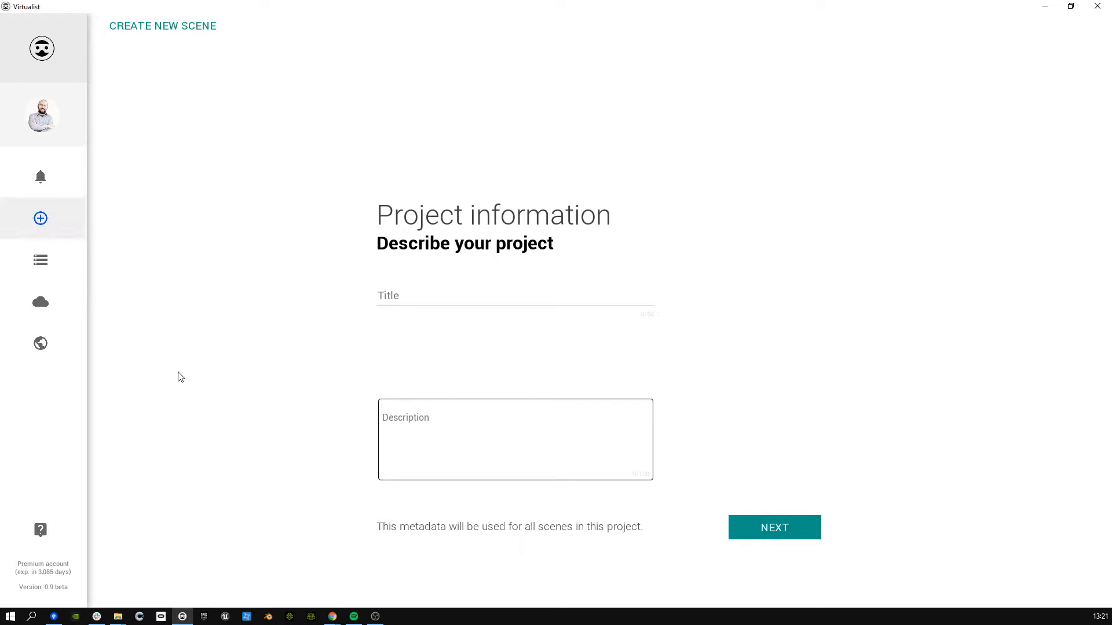
{"action": "left_click", "coordinate": [61, 533]}
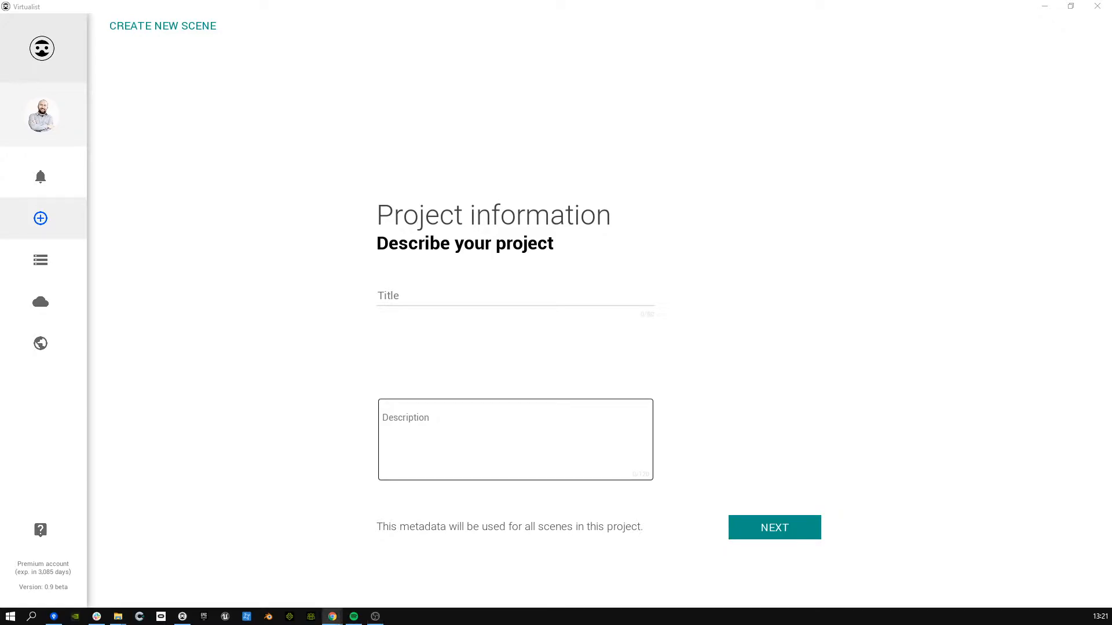
{"action": "left_click_drag", "start_coordinate": [0, 145], "coordinate": [262, 122]}
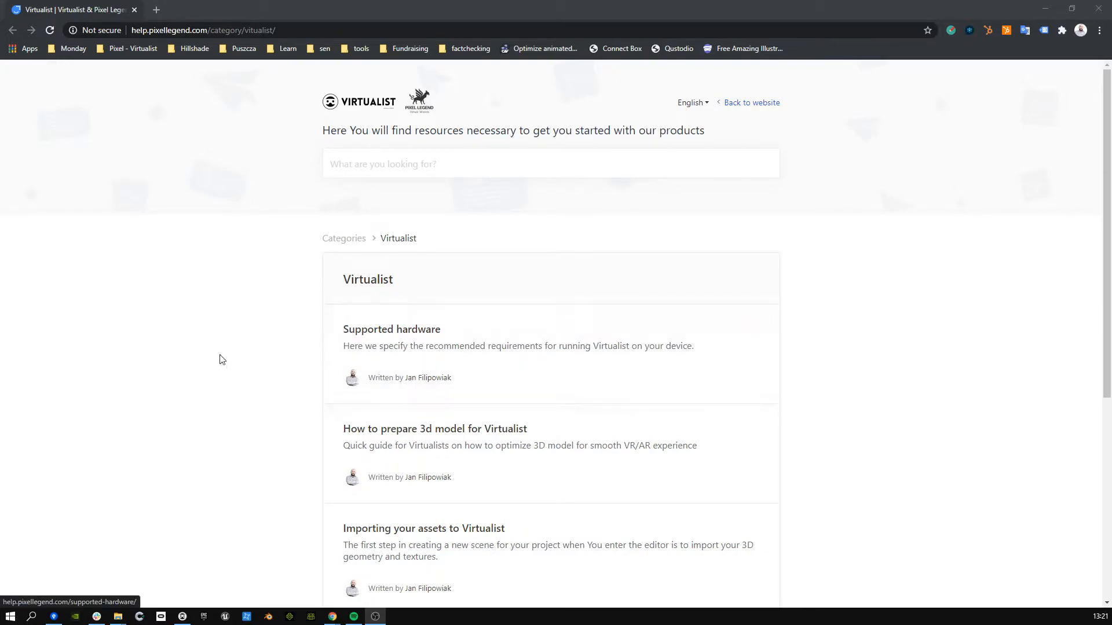
Step: Scroll through the Virtualist help articles, then return to the empty Project information form
{"action": "scroll", "coordinate": [519, 395], "scroll_direction": "down", "scroll_amount": 5}
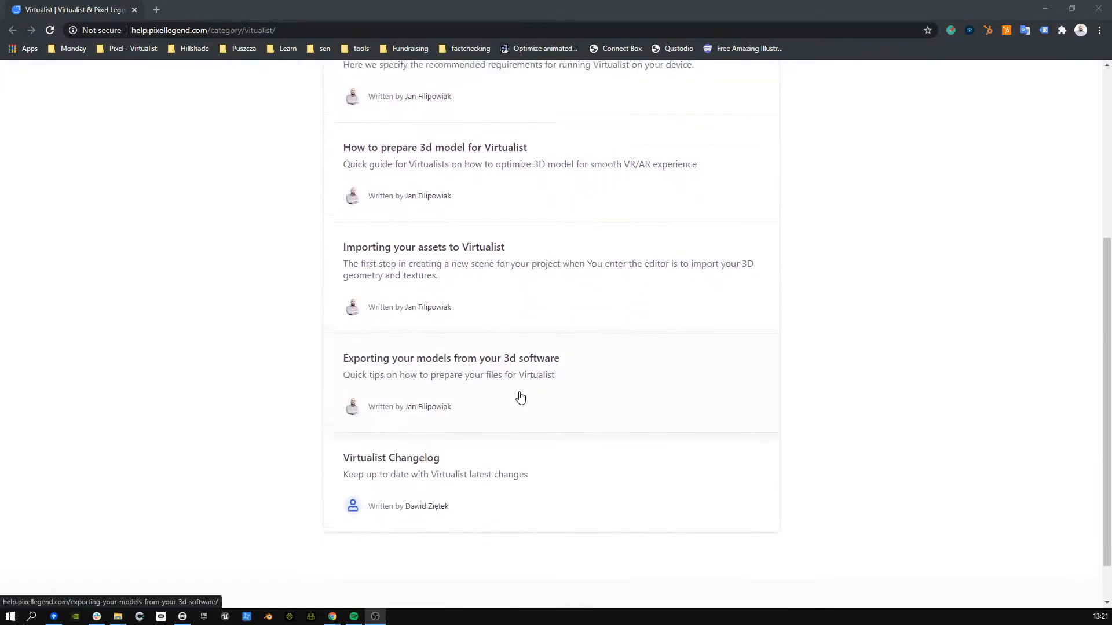
{"action": "scroll", "coordinate": [519, 397], "scroll_direction": "up", "scroll_amount": 1}
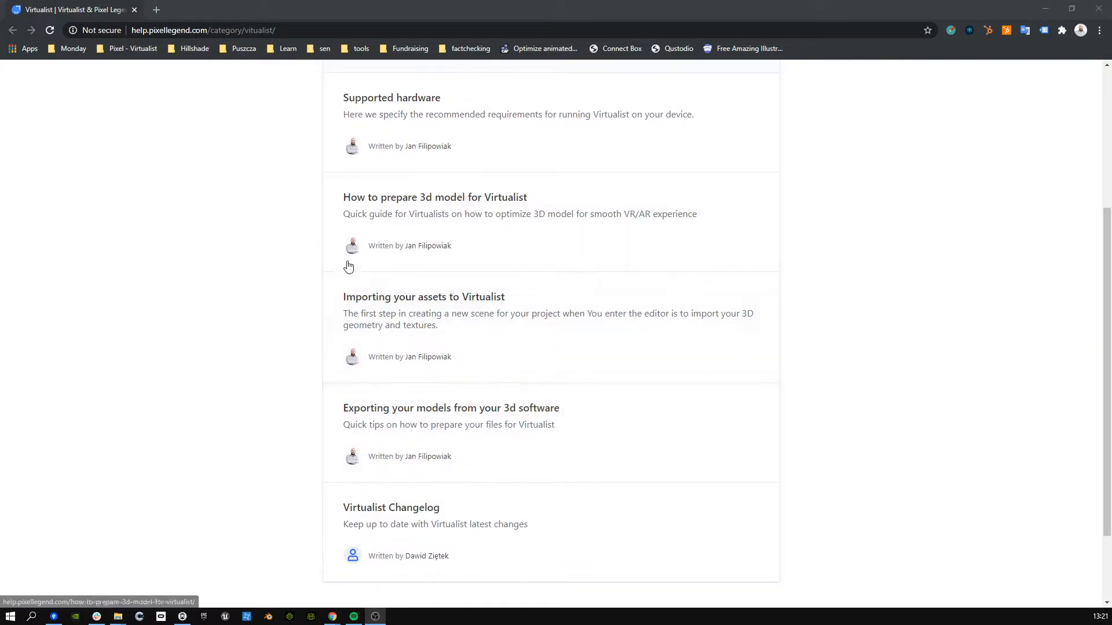
{"action": "scroll", "coordinate": [345, 264], "scroll_direction": "up", "scroll_amount": 4}
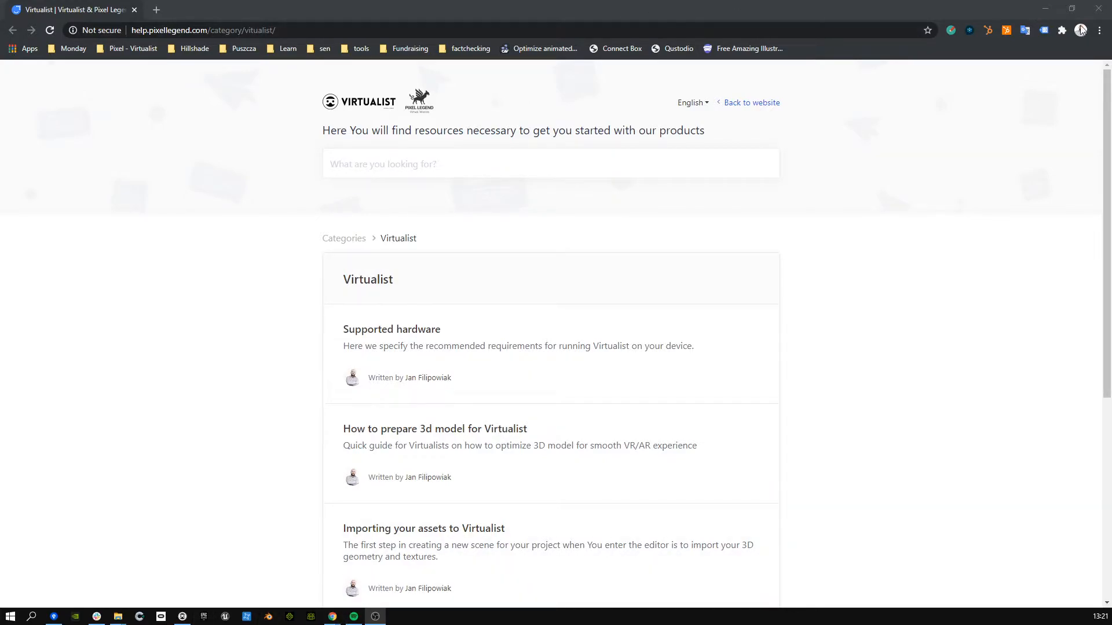
{"action": "left_click", "coordinate": [376, 616]}
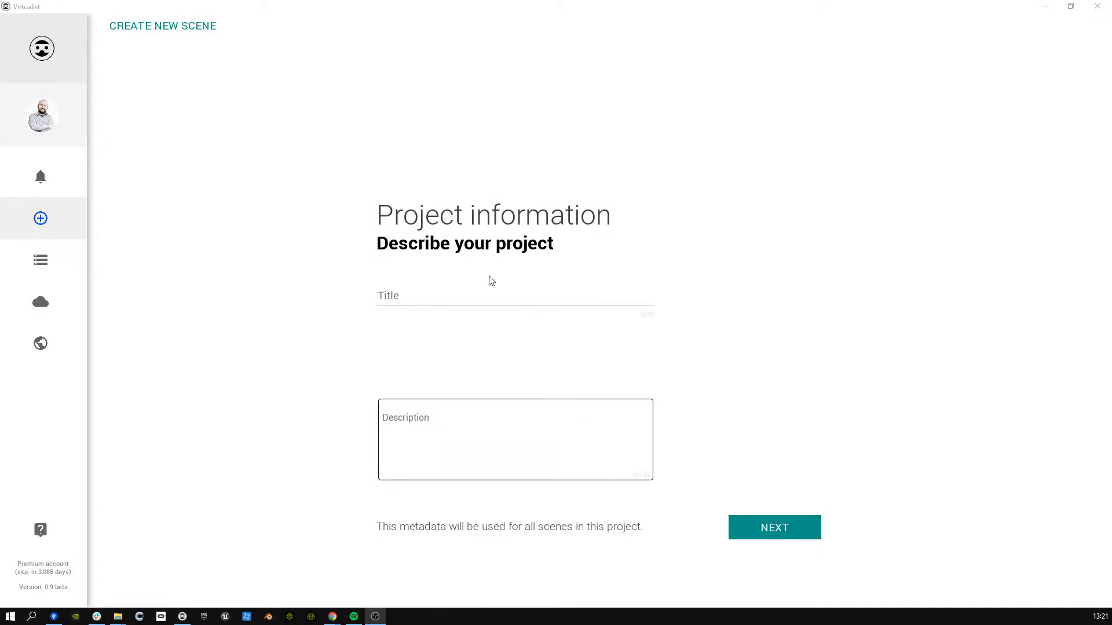
Step: Enter title 'My first project' and description 'My first descrption', then advance to Address
{"action": "left_click", "coordinate": [431, 300]}
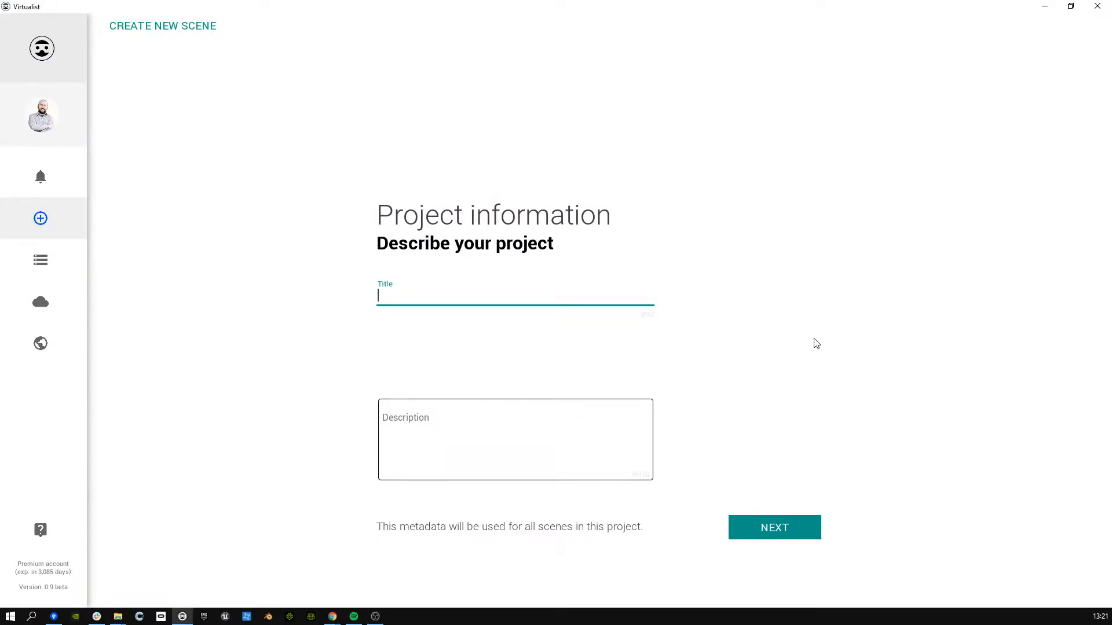
{"action": "type", "text": "My first project"}
{"action": "key", "text": "Tab"}
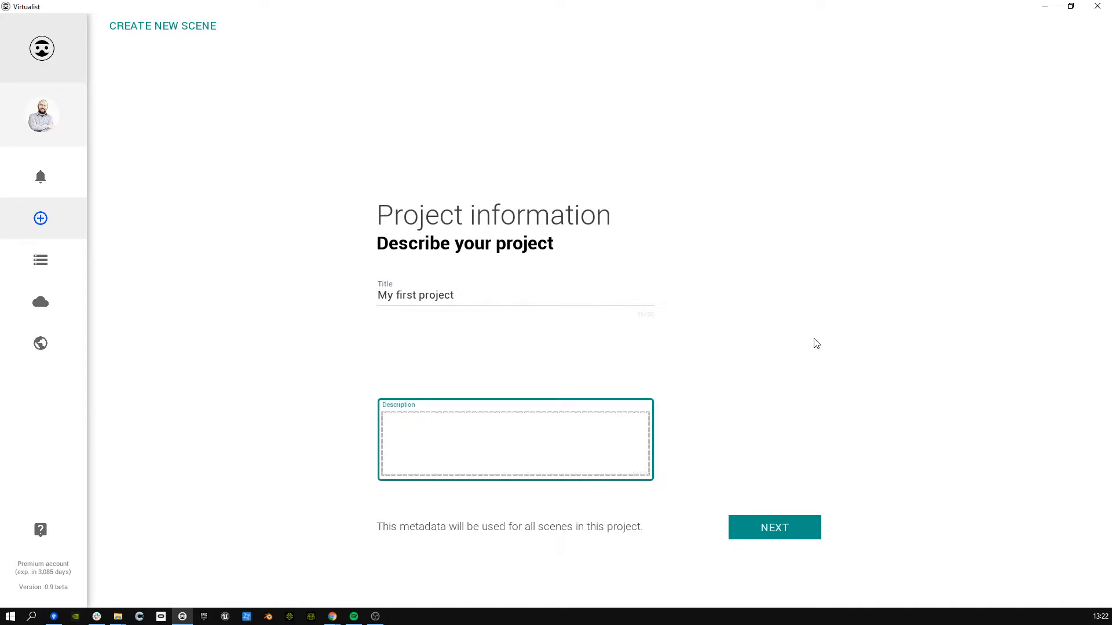
{"action": "type", "text": "My first descrup"}
{"action": "key", "text": "BackSpace"}
{"action": "key", "text": "BackSpace"}
{"action": "type", "text": "ption"}
{"action": "left_click", "coordinate": [792, 541]}
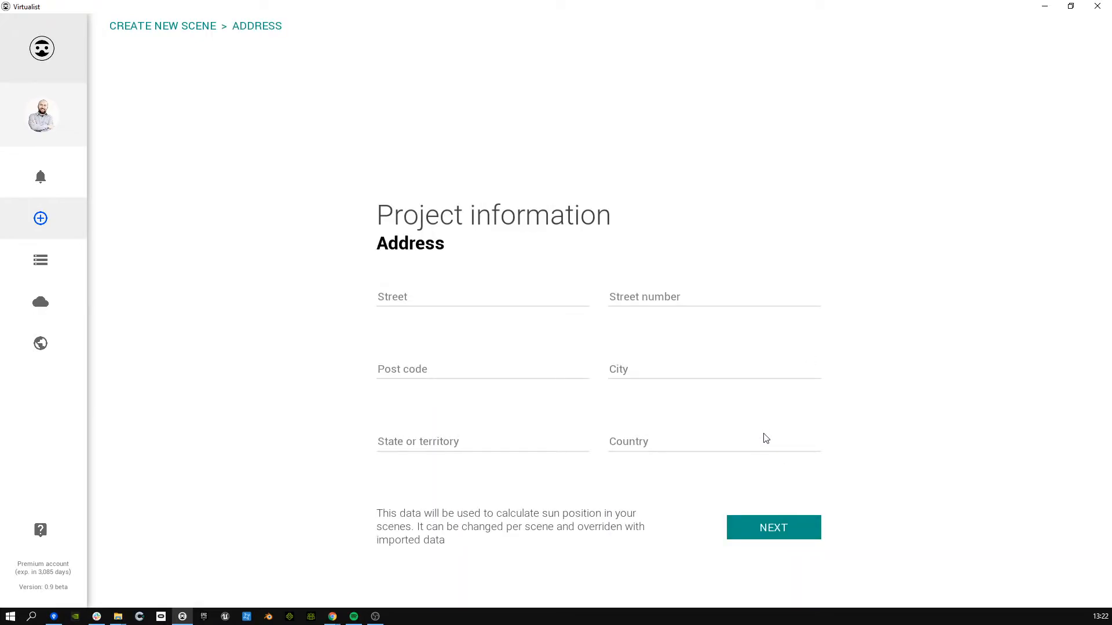
{"action": "left_click", "coordinate": [435, 301]}
{"action": "left_click", "coordinate": [852, 478]}
Step: Skip the address step and keep the default scene name 'New Scene'
{"action": "left_click", "coordinate": [750, 530]}
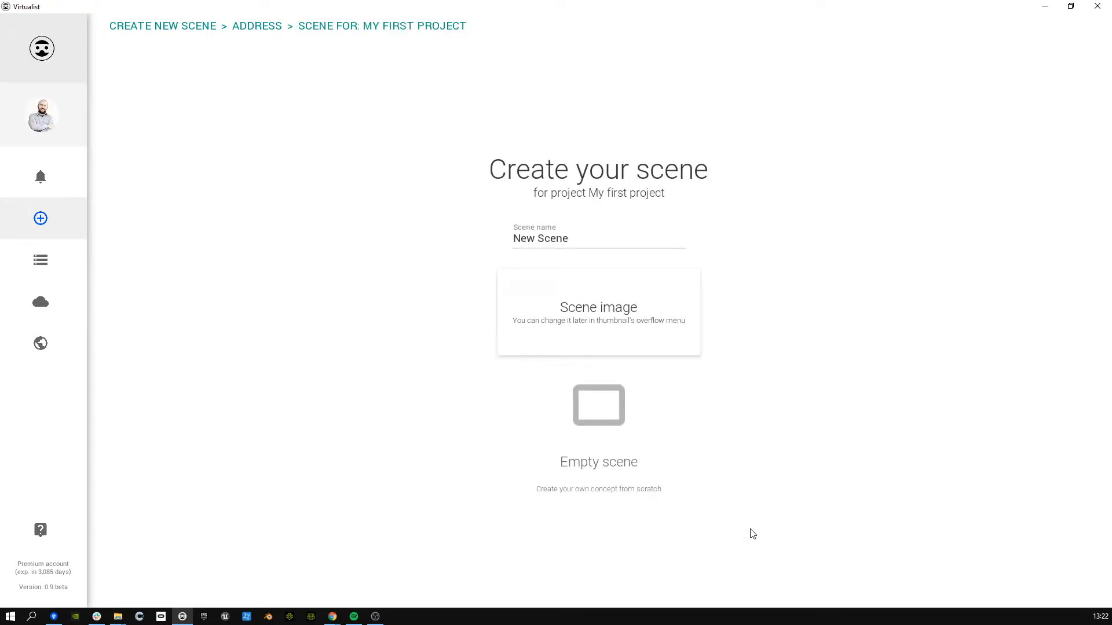
{"action": "left_click", "coordinate": [587, 238]}
{"action": "double_click", "coordinate": [589, 239]}
{"action": "left_click", "coordinate": [591, 240]}
{"action": "double_click", "coordinate": [599, 240]}
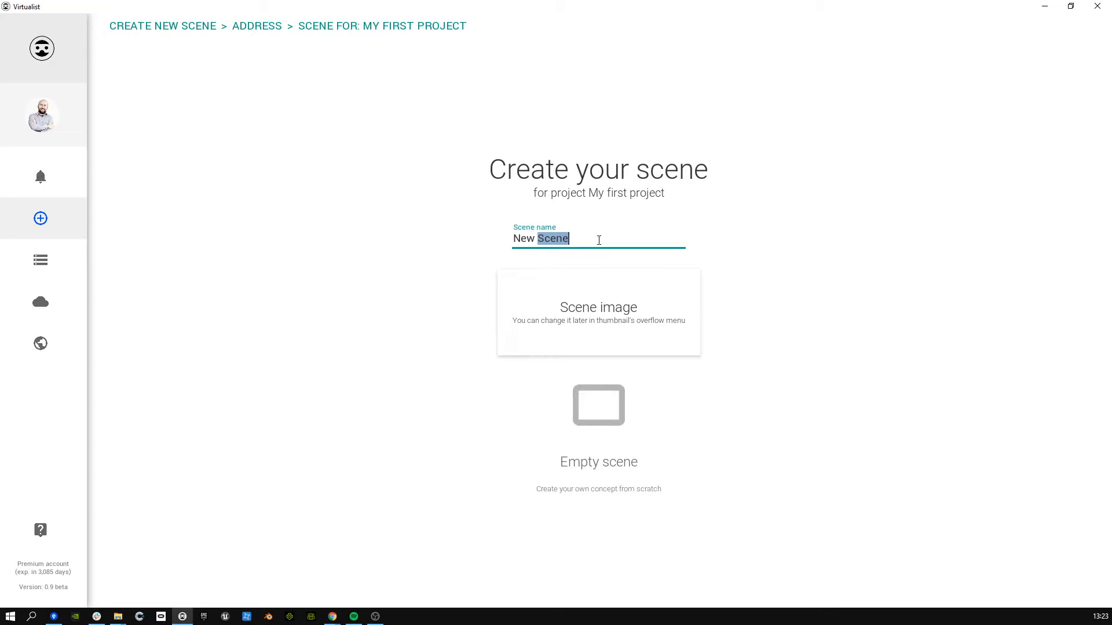
{"action": "left_click", "coordinate": [598, 240]}
Step: Use the HighresScreenshot cart image from Downloads as the scene image and start from an empty scene
{"action": "left_click", "coordinate": [609, 294]}
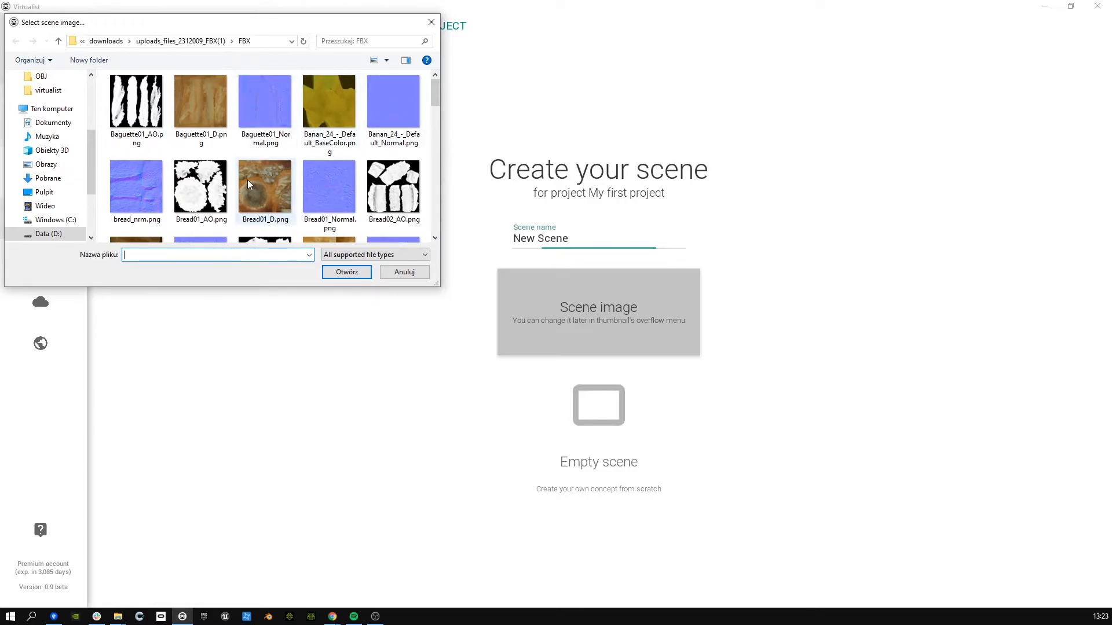
{"action": "left_click_drag", "start_coordinate": [436, 97], "coordinate": [446, 203]}
{"action": "scroll", "coordinate": [431, 170], "scroll_direction": "up", "scroll_amount": 15}
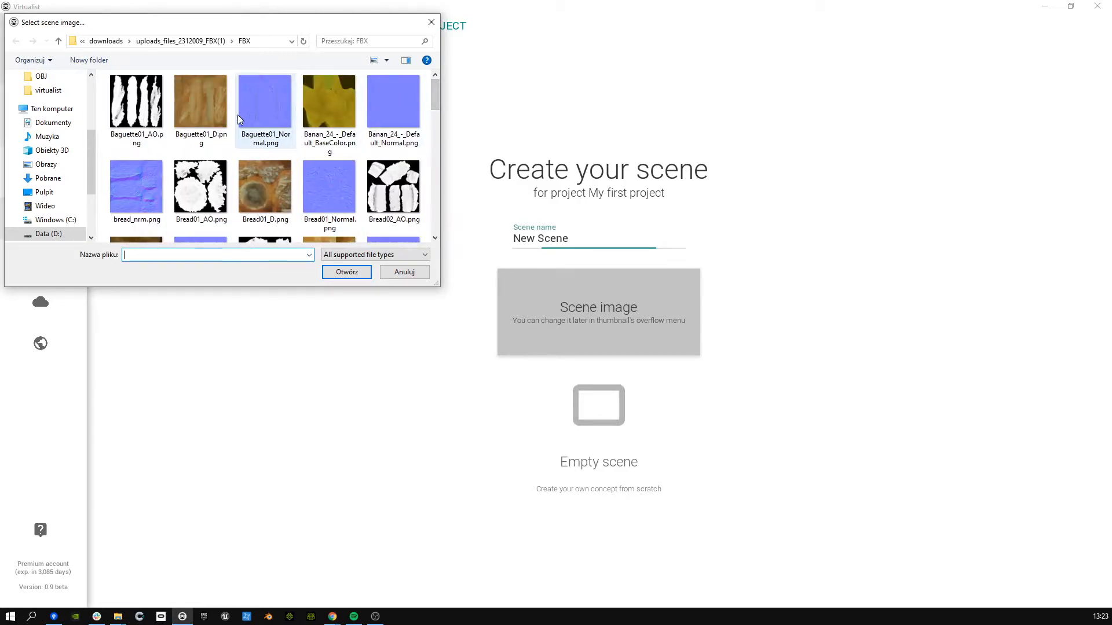
{"action": "left_click", "coordinate": [208, 43]}
{"action": "left_click", "coordinate": [110, 43]}
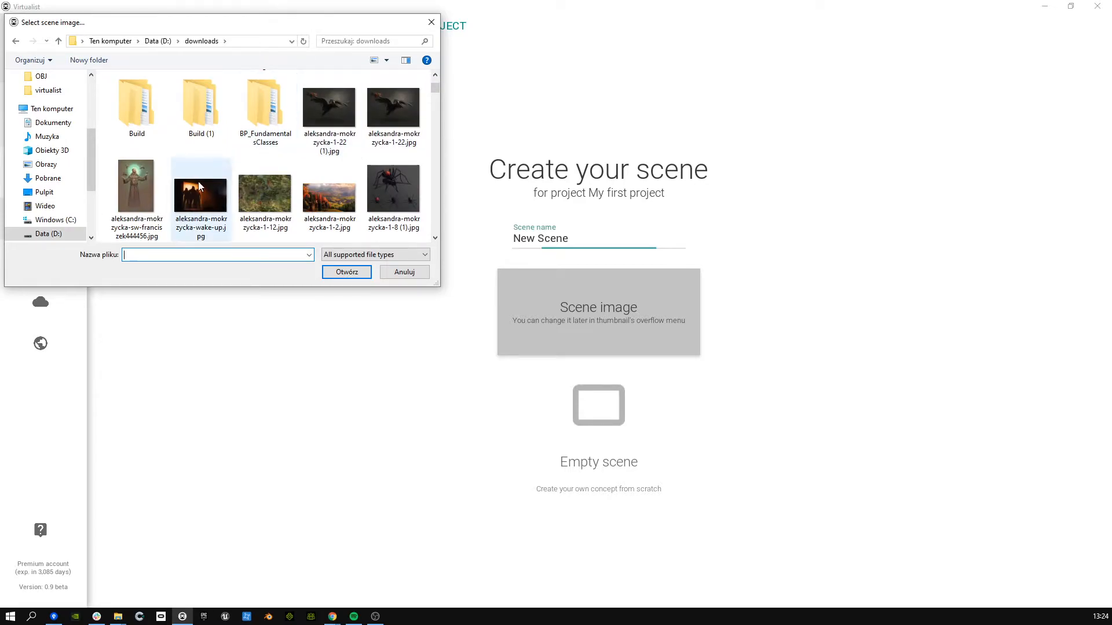
{"action": "scroll", "coordinate": [198, 182], "scroll_direction": "down", "scroll_amount": 5}
{"action": "scroll", "coordinate": [356, 147], "scroll_direction": "down", "scroll_amount": 5}
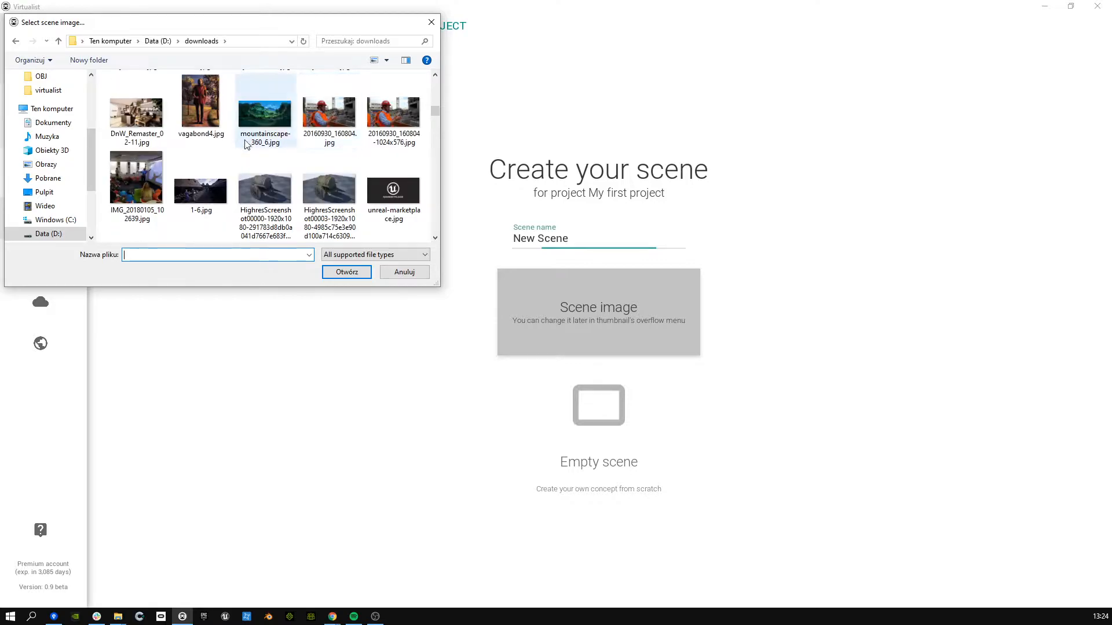
{"action": "double_click", "coordinate": [256, 186]}
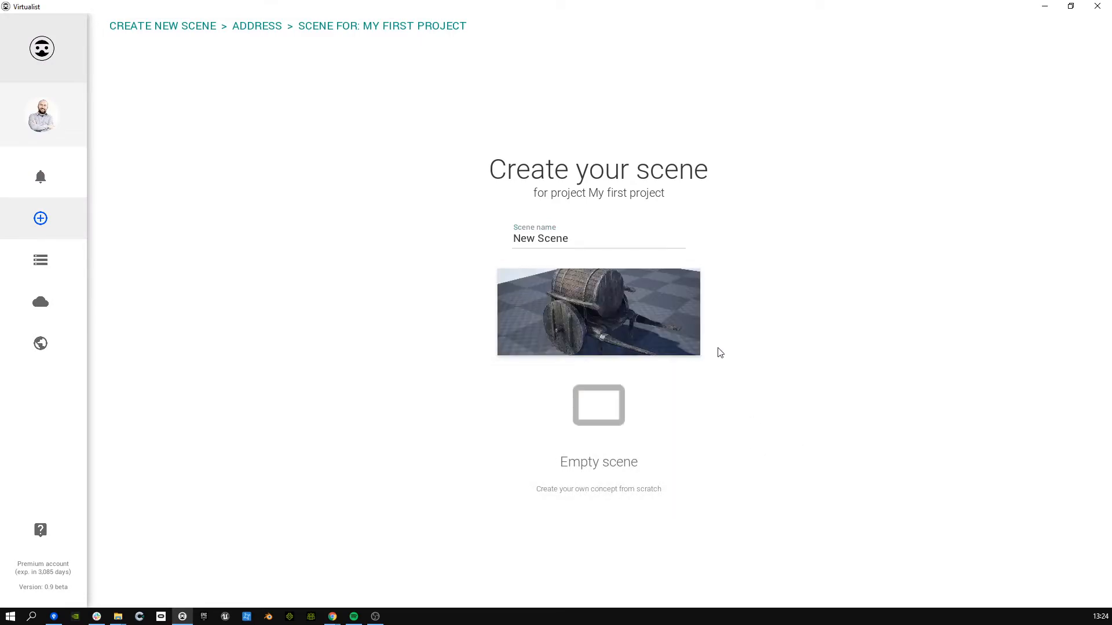
{"action": "left_click", "coordinate": [621, 409]}
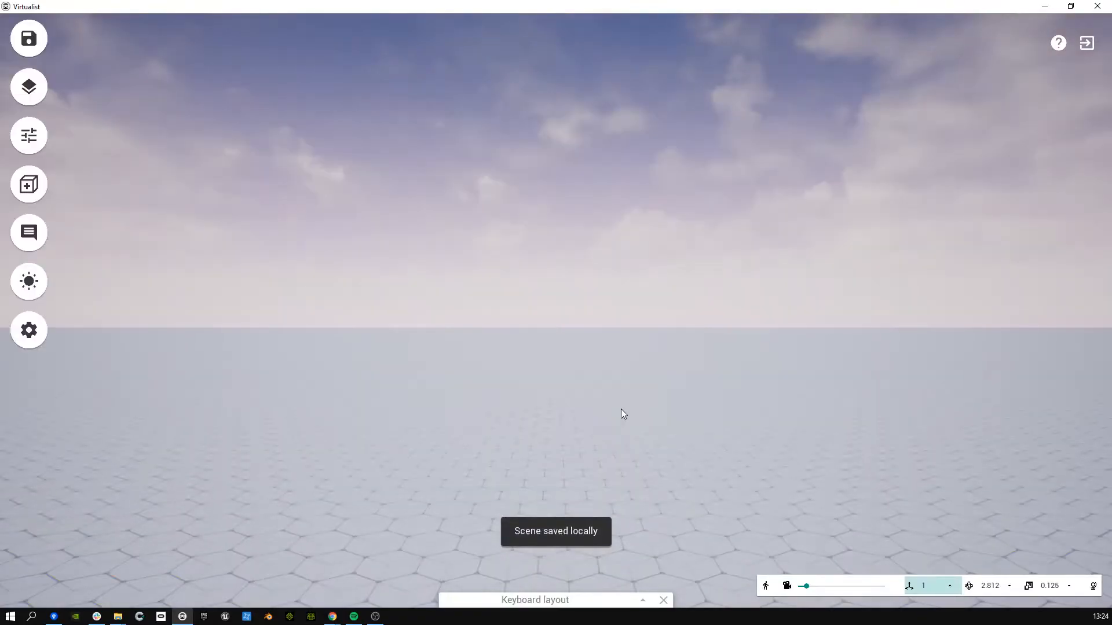
{"action": "right_click_drag", "start_coordinate": [561, 247], "coordinate": [436, 184]}
{"action": "right_click_drag", "start_coordinate": [363, 211], "coordinate": [288, 228]}
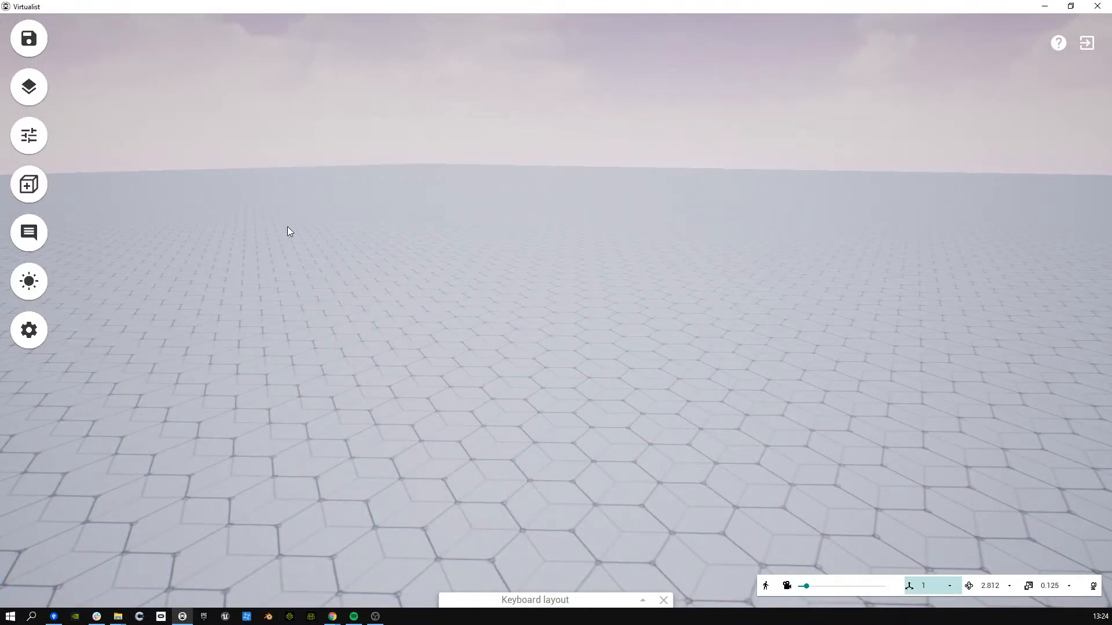
{"action": "right_click_drag", "start_coordinate": [434, 151], "coordinate": [582, 245]}
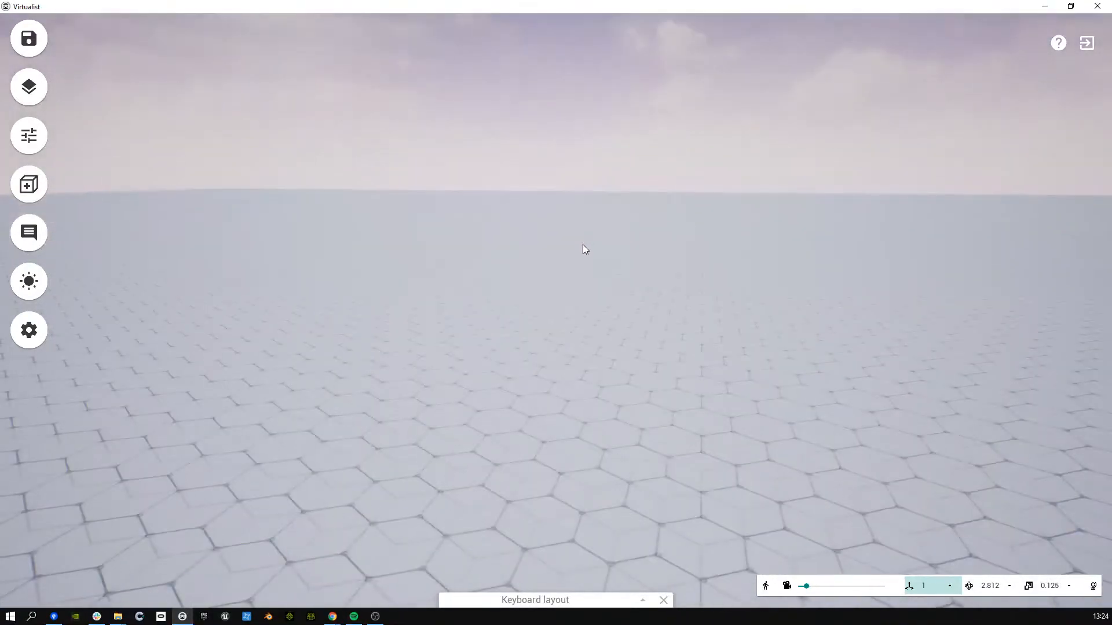
{"action": "right_click_drag", "start_coordinate": [758, 315], "coordinate": [722, 329]}
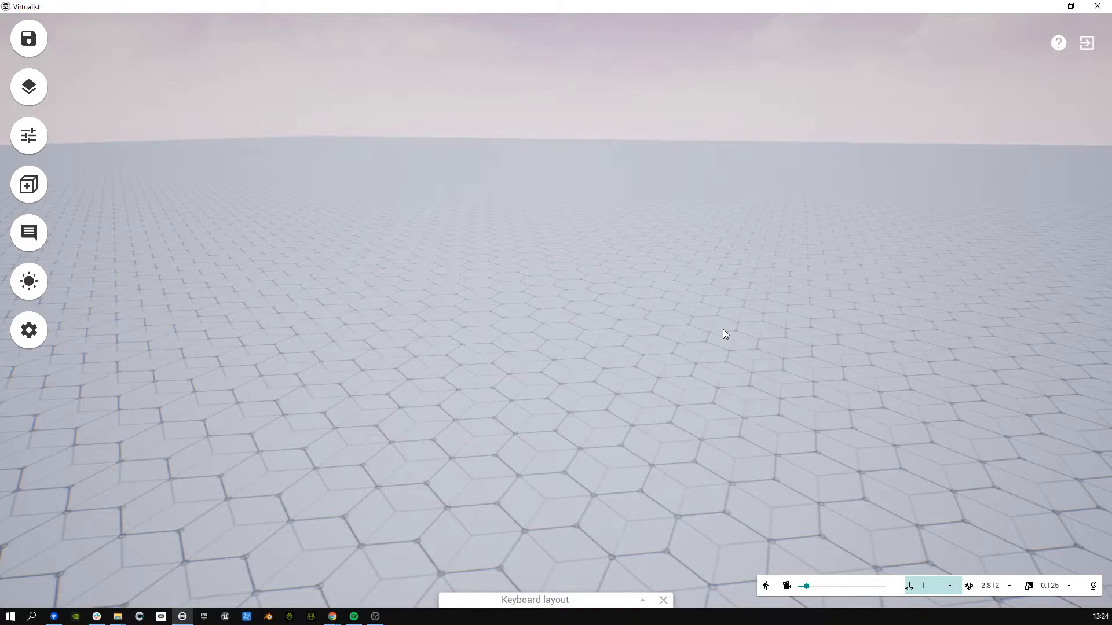
{"action": "right_click_drag", "start_coordinate": [653, 320], "coordinate": [702, 261]}
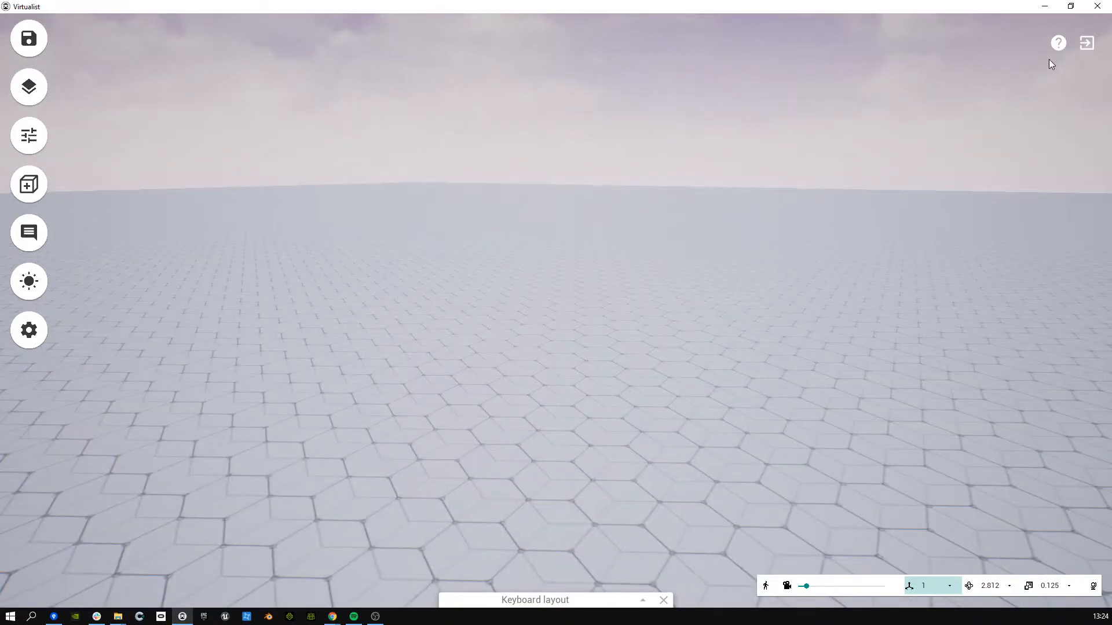
Step: Restart the interface tutorial and step through its toolbar introductions
{"action": "left_click", "coordinate": [1059, 43]}
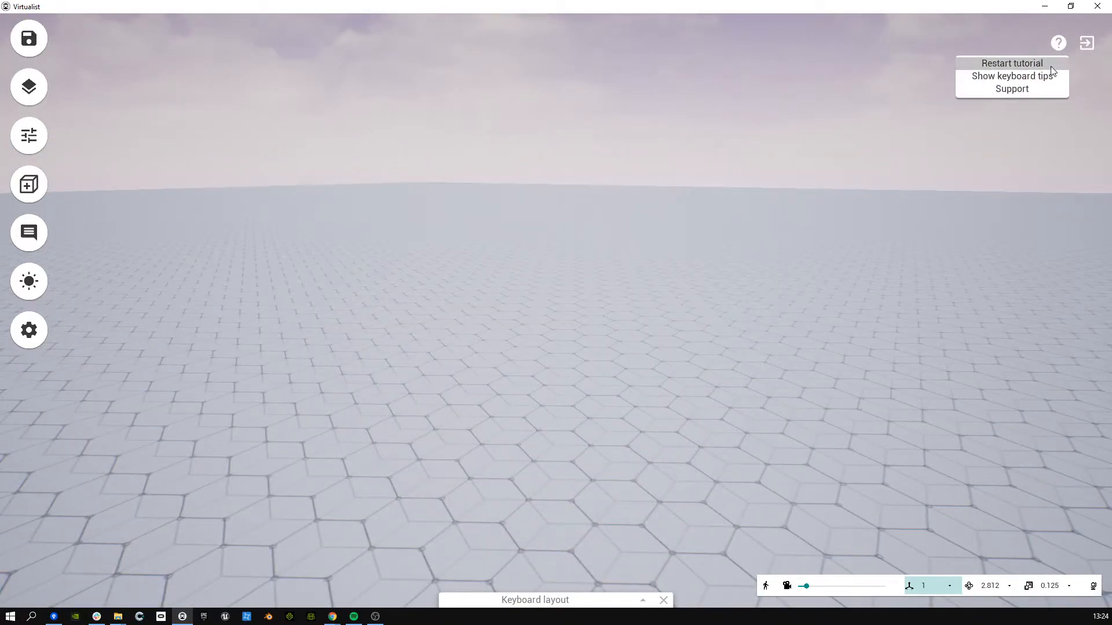
{"action": "left_click", "coordinate": [1051, 66]}
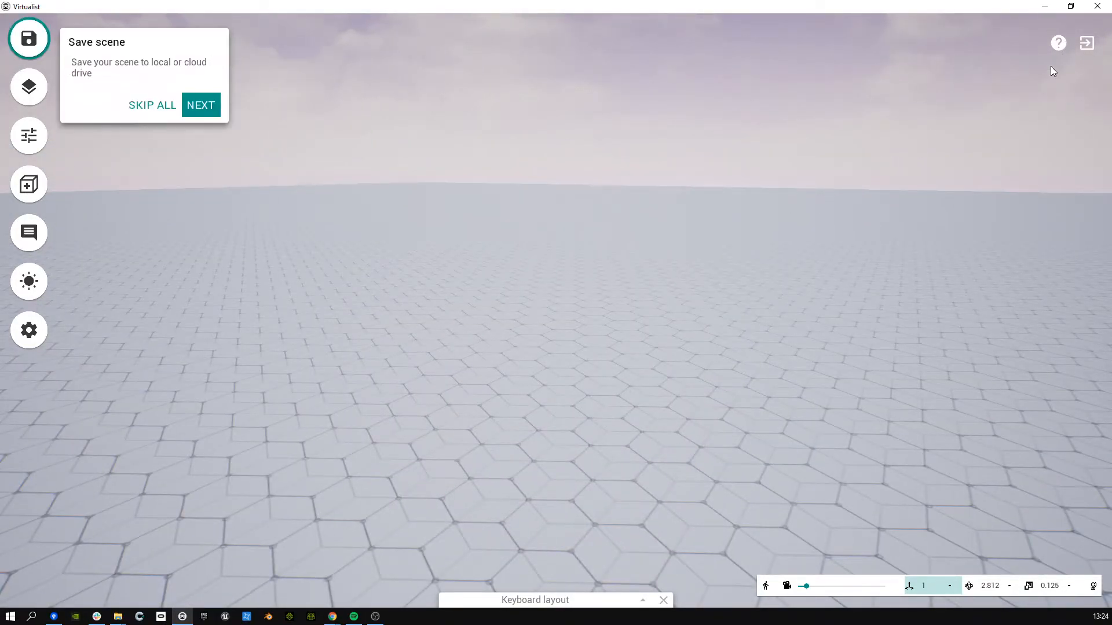
{"action": "left_click", "coordinate": [219, 109]}
{"action": "left_click", "coordinate": [195, 150]}
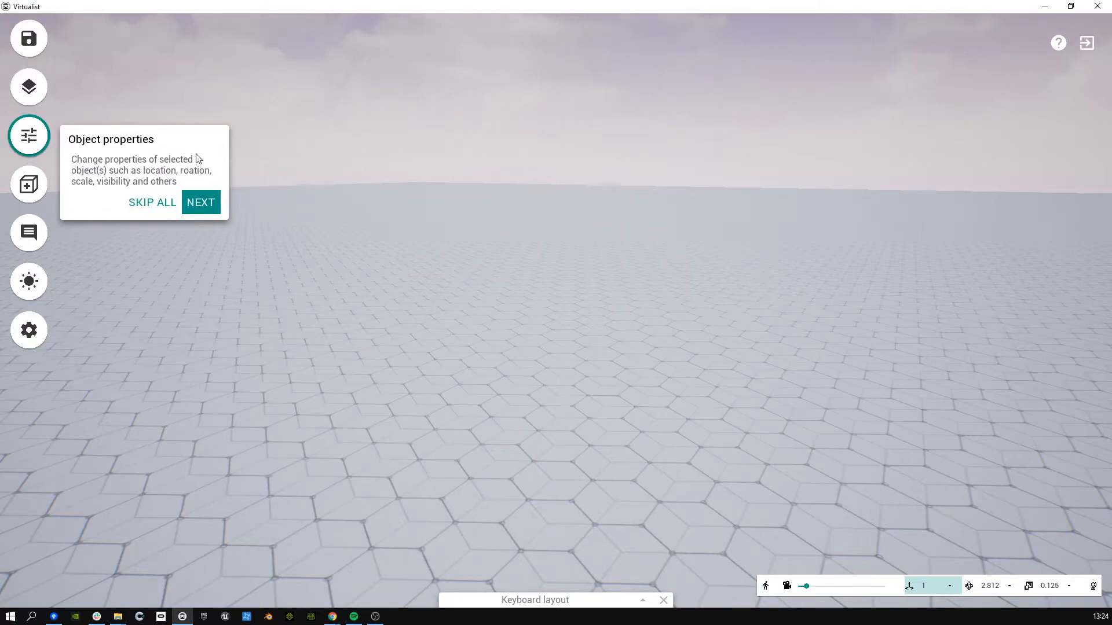
{"action": "left_click", "coordinate": [200, 202]}
{"action": "left_click", "coordinate": [194, 249]}
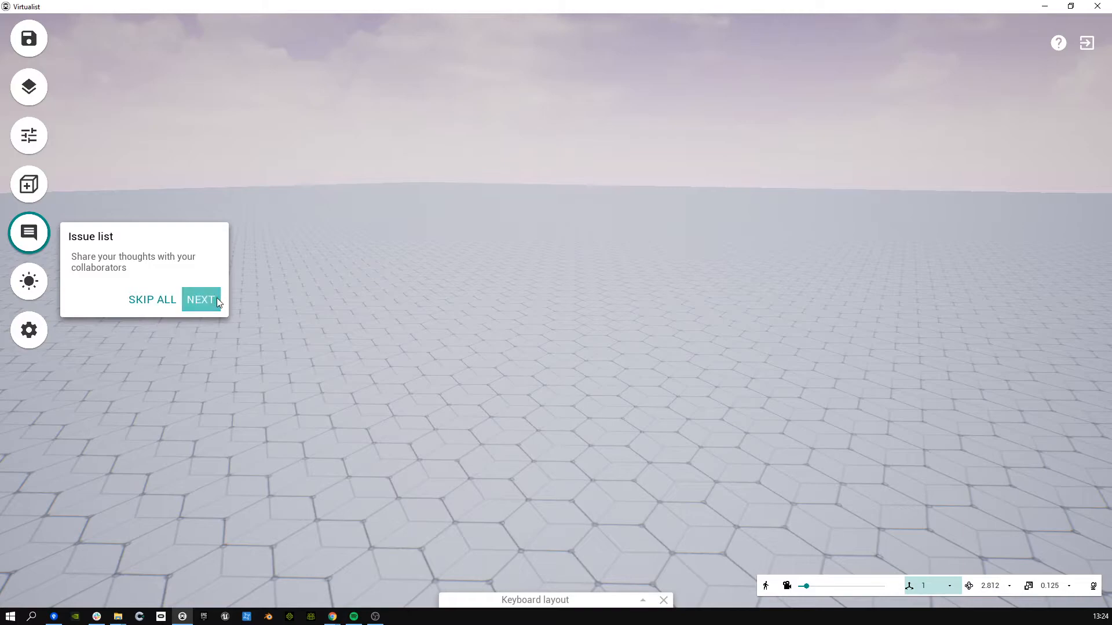
{"action": "left_click", "coordinate": [200, 300]}
{"action": "left_click", "coordinate": [213, 350]}
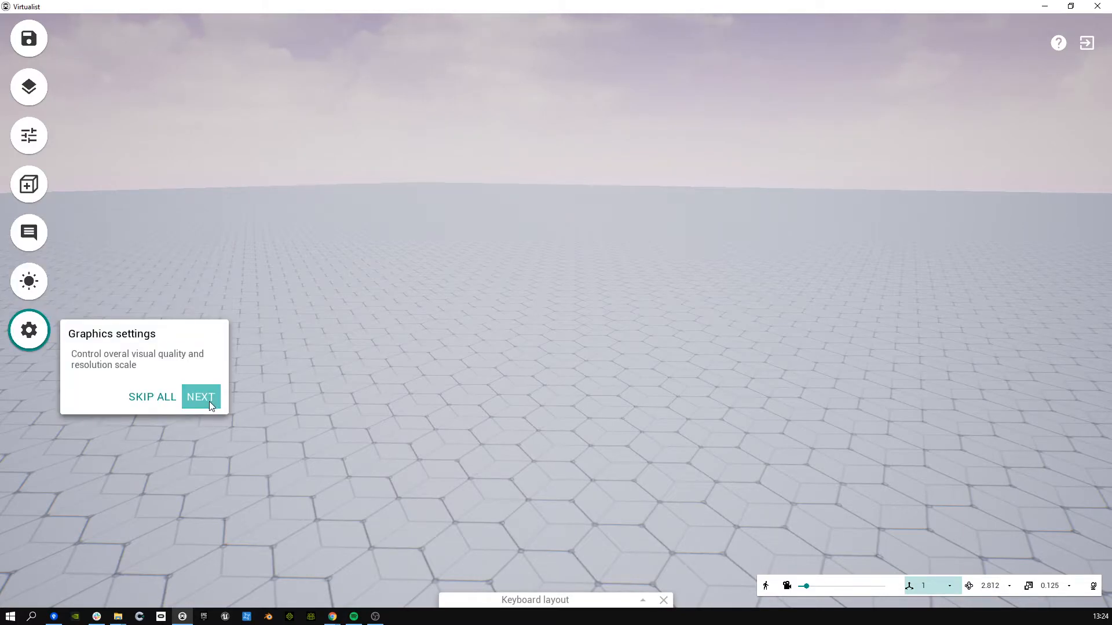
{"action": "left_click", "coordinate": [209, 401]}
Step: Continue through the snapping and keyboard shortcuts steps, finish the tour, and reopen help
{"action": "left_click", "coordinate": [732, 551]}
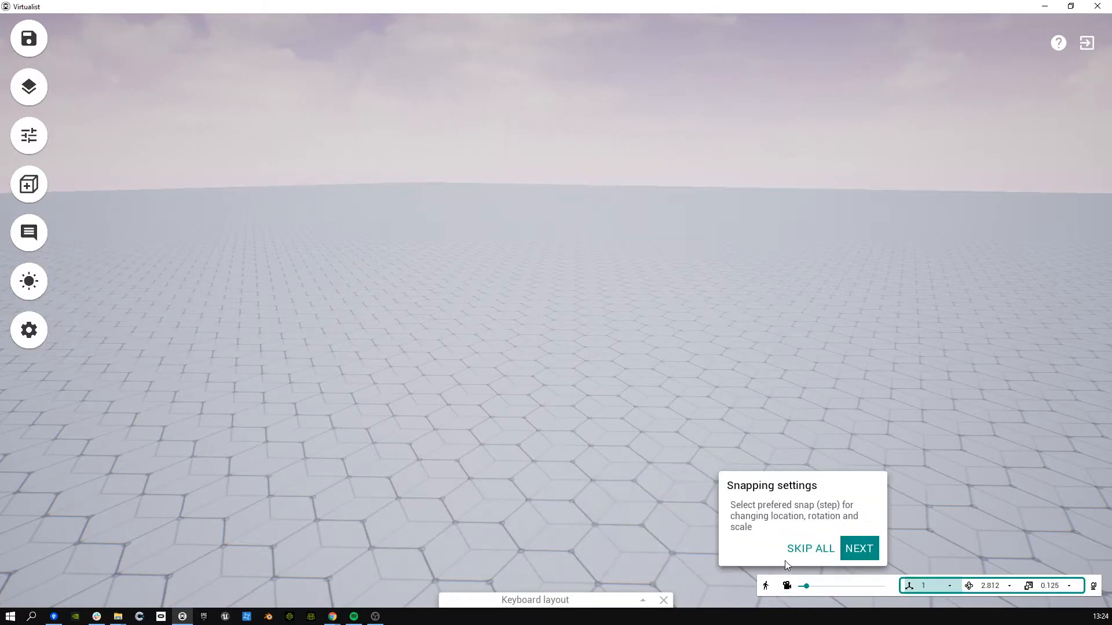
{"action": "left_click", "coordinate": [856, 551]}
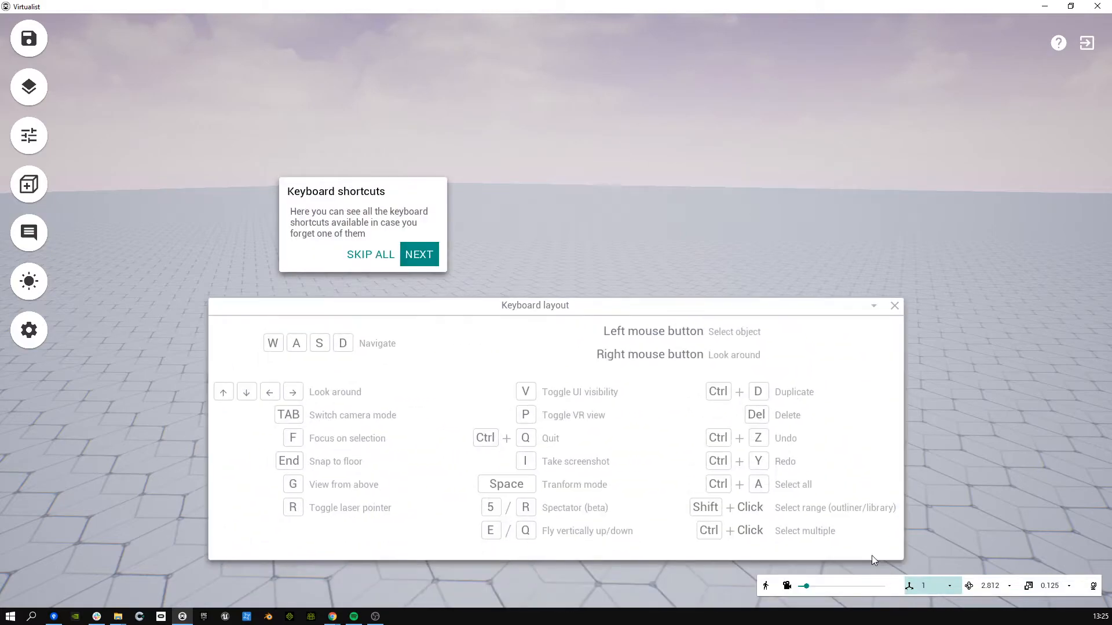
{"action": "left_click", "coordinate": [419, 256]}
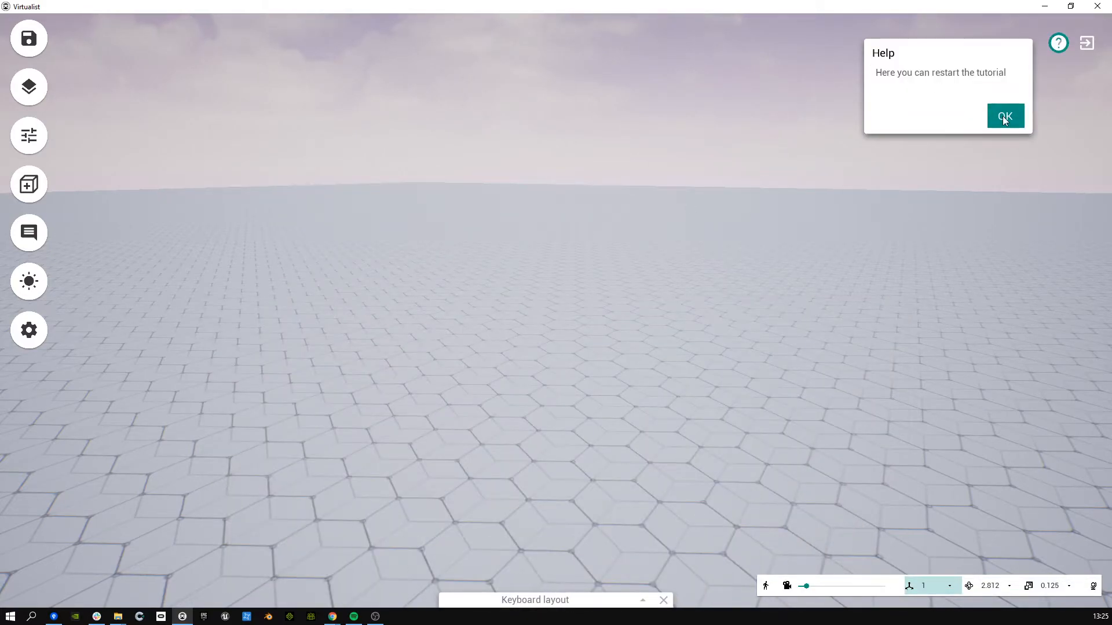
{"action": "left_click", "coordinate": [1006, 117]}
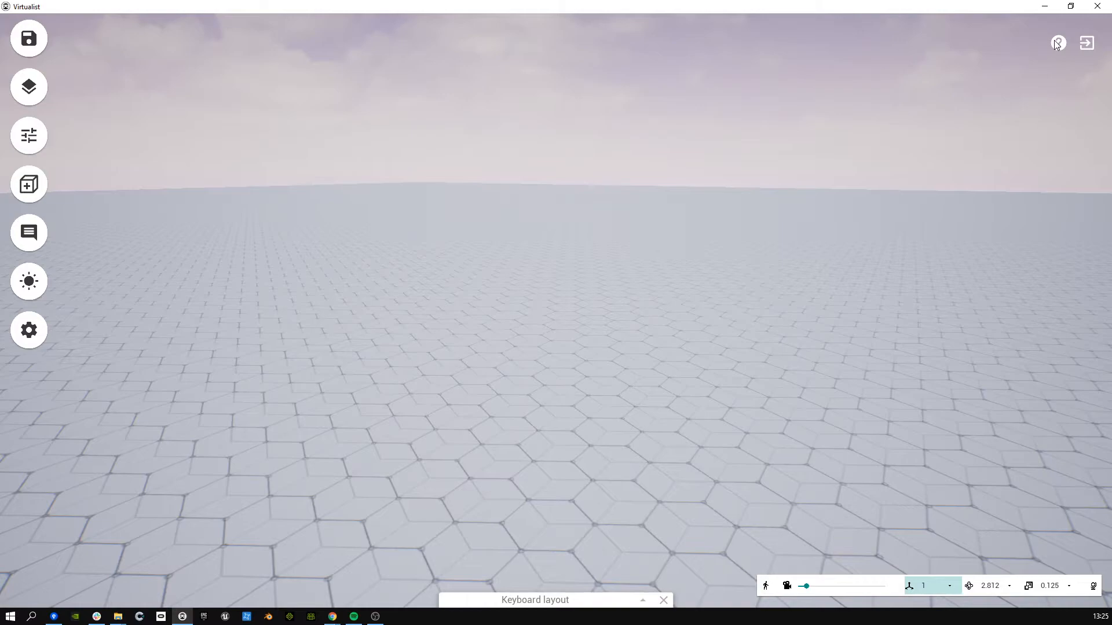
{"action": "left_click", "coordinate": [1057, 44]}
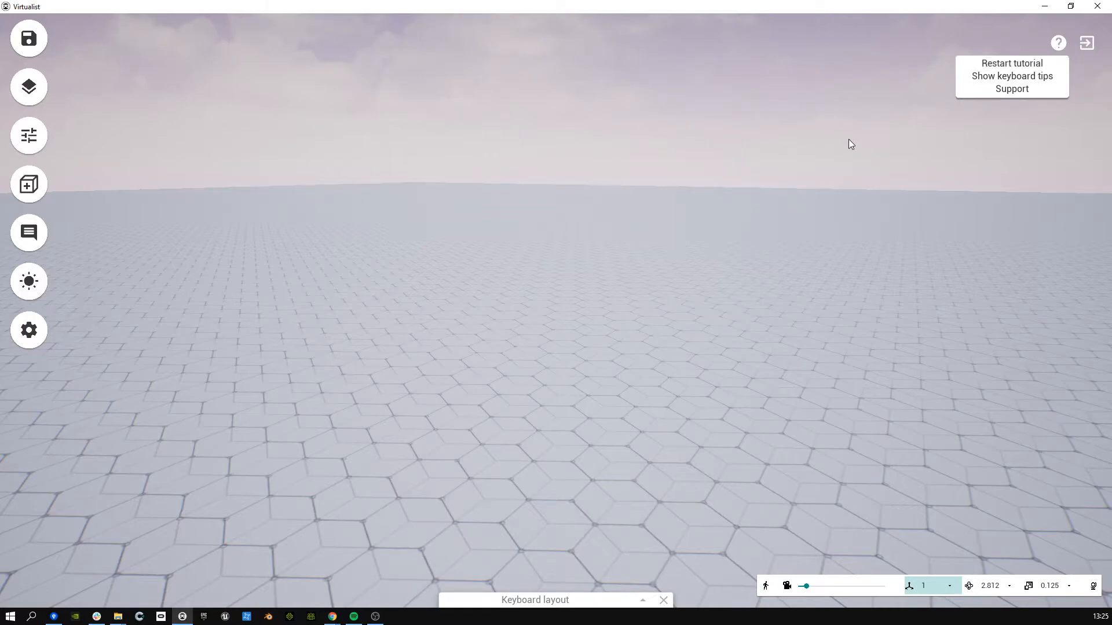
Step: Save the empty scene locally, answering NO to the Save to cloud prompt
{"action": "left_click", "coordinate": [1055, 45]}
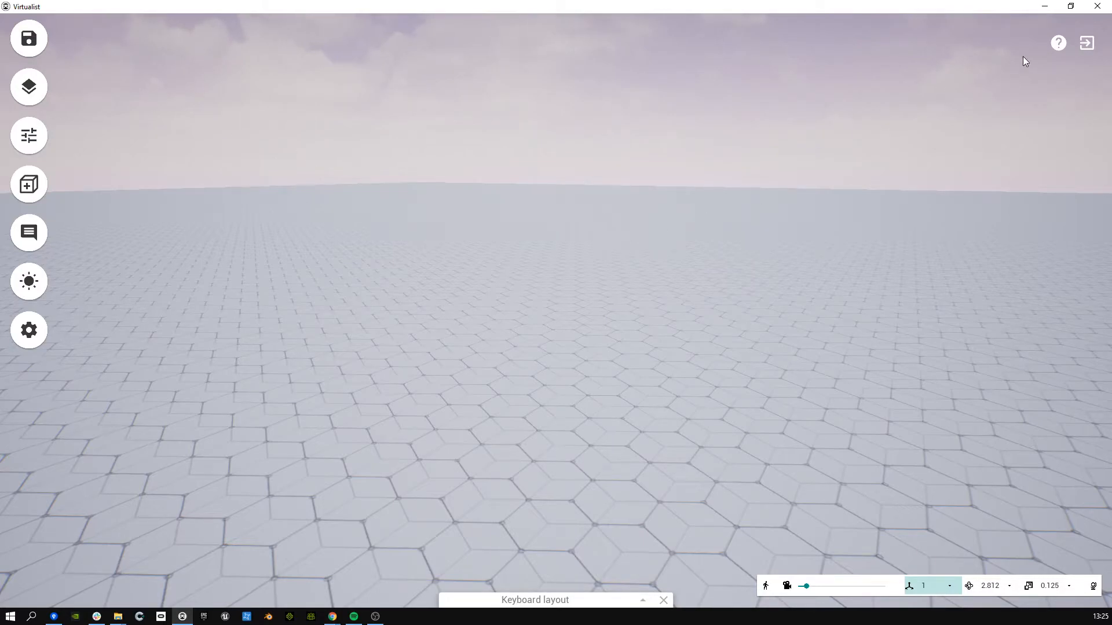
{"action": "left_click", "coordinate": [36, 44]}
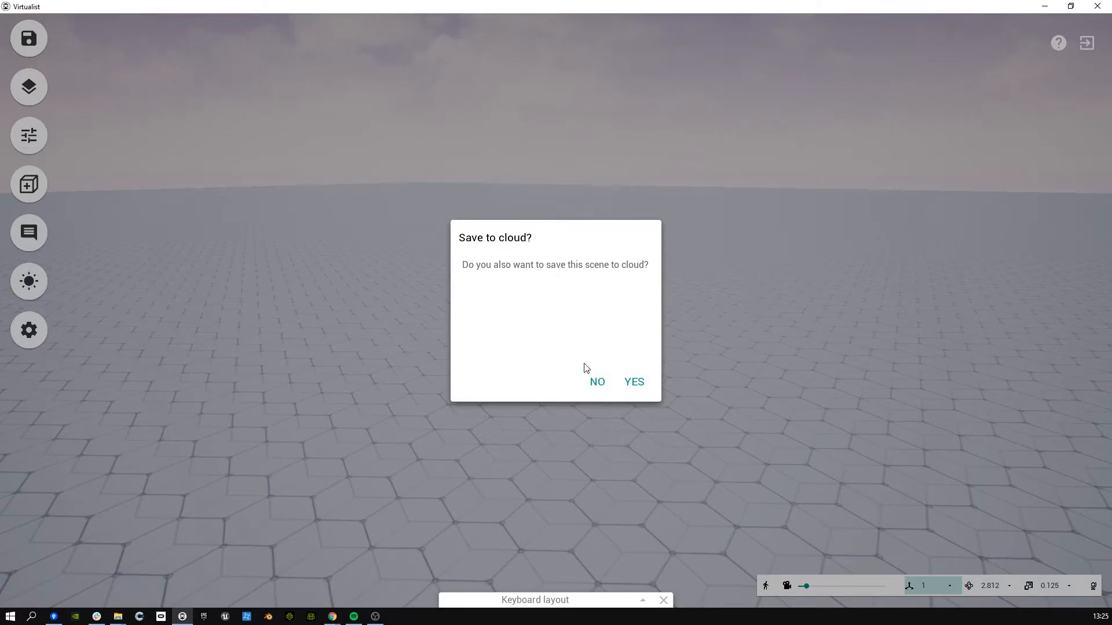
{"action": "left_click", "coordinate": [597, 382]}
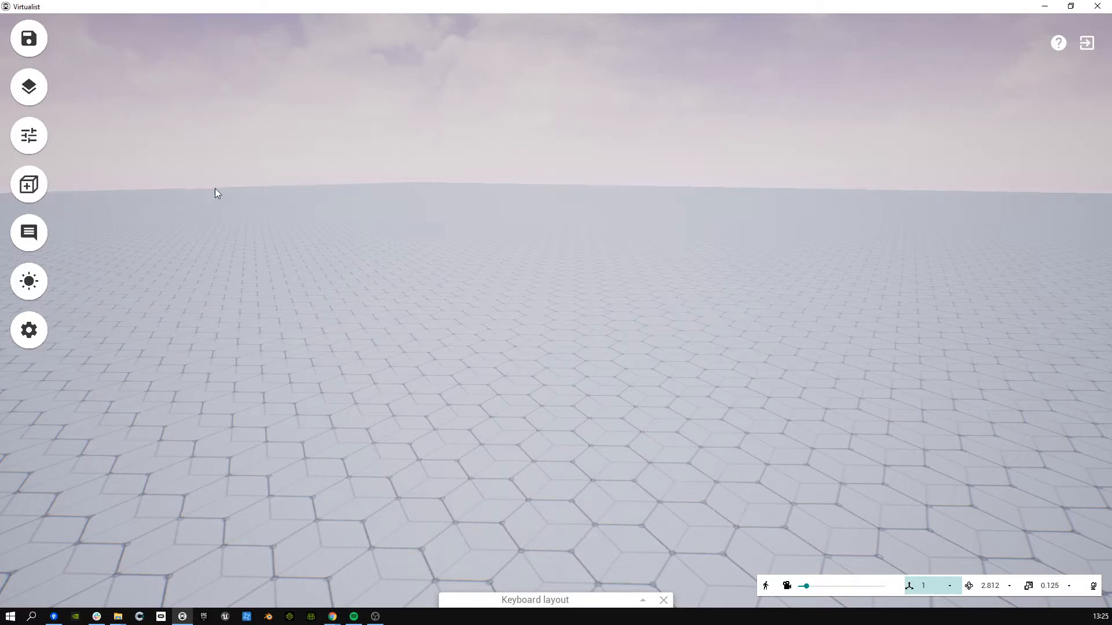
Step: Open Import assets from the Add objects library and place the two panels side by side
{"action": "right_click_drag", "start_coordinate": [386, 267], "coordinate": [316, 294]}
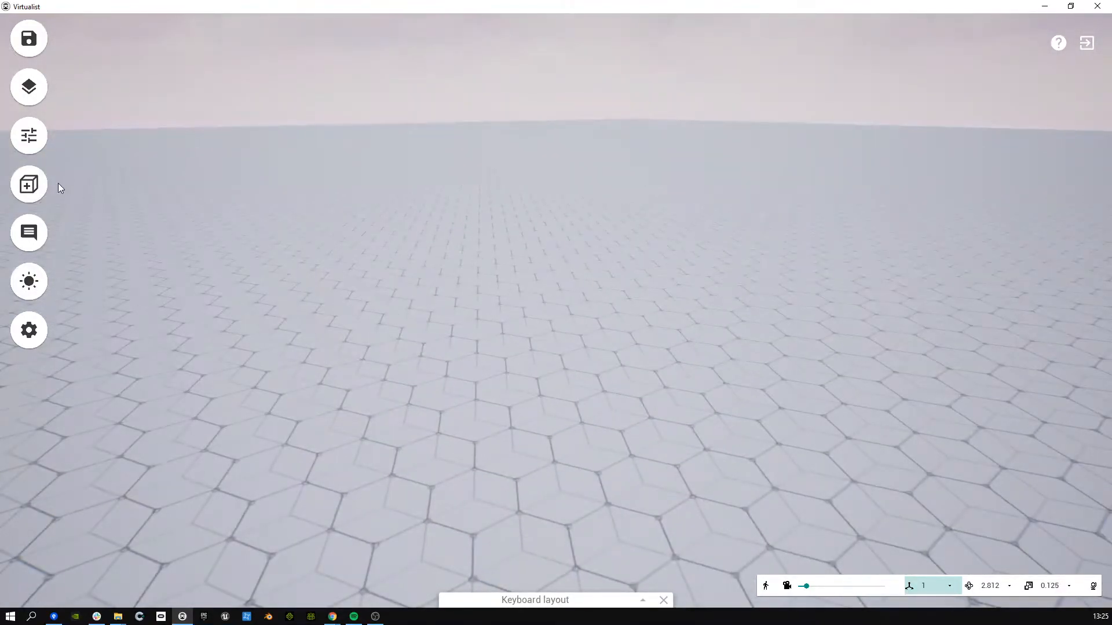
{"action": "left_click", "coordinate": [35, 184]}
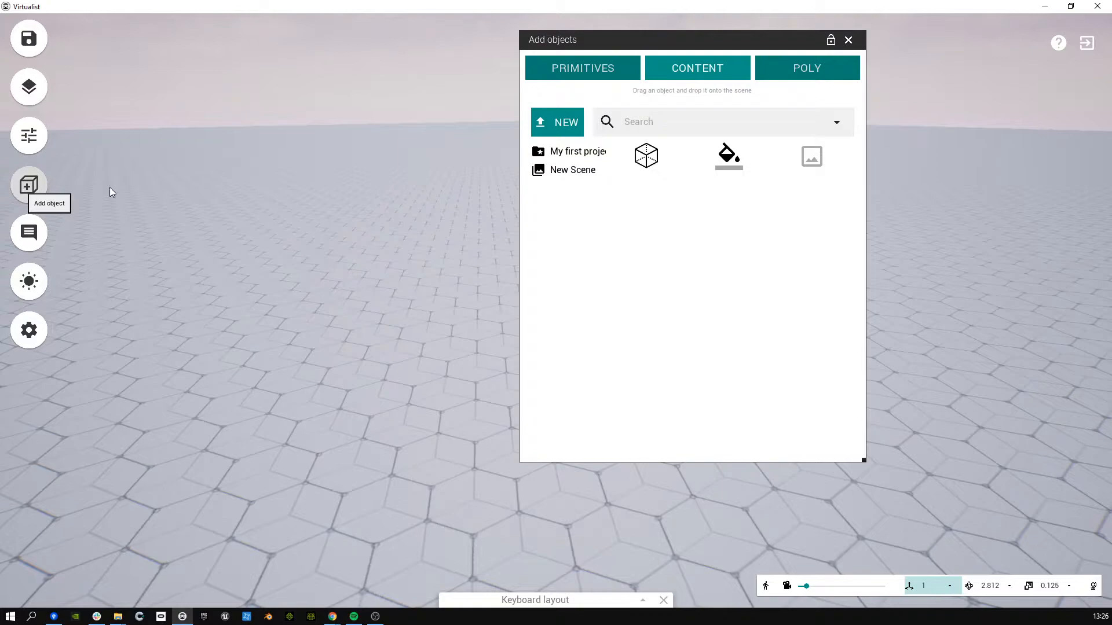
{"action": "left_click", "coordinate": [578, 132]}
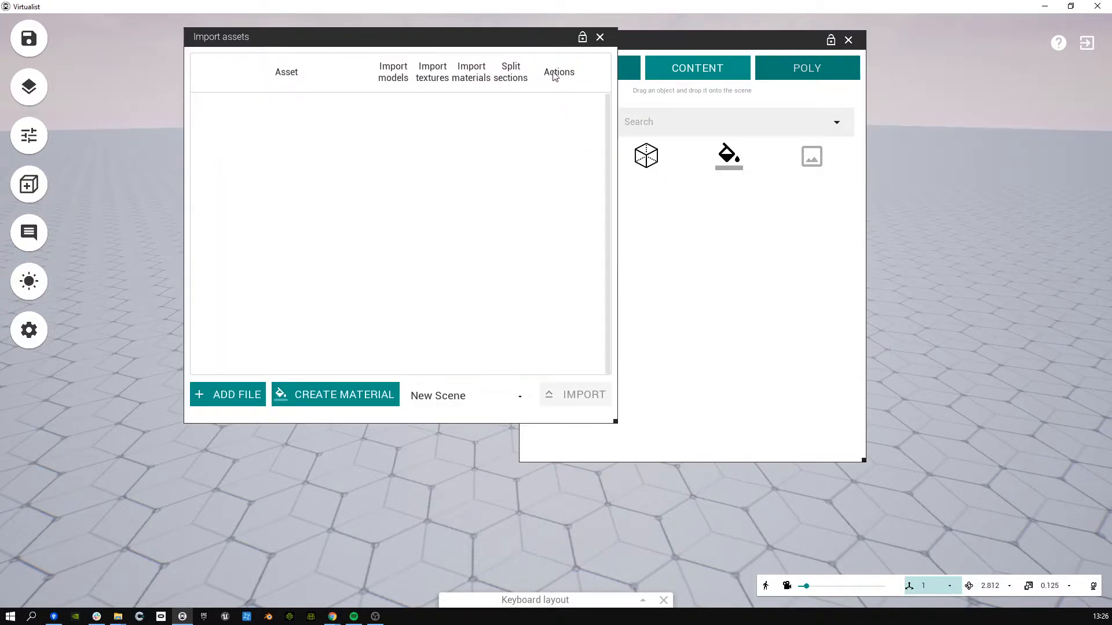
{"action": "left_click_drag", "start_coordinate": [676, 55], "coordinate": [768, 70]}
{"action": "left_click_drag", "start_coordinate": [390, 57], "coordinate": [301, 96]}
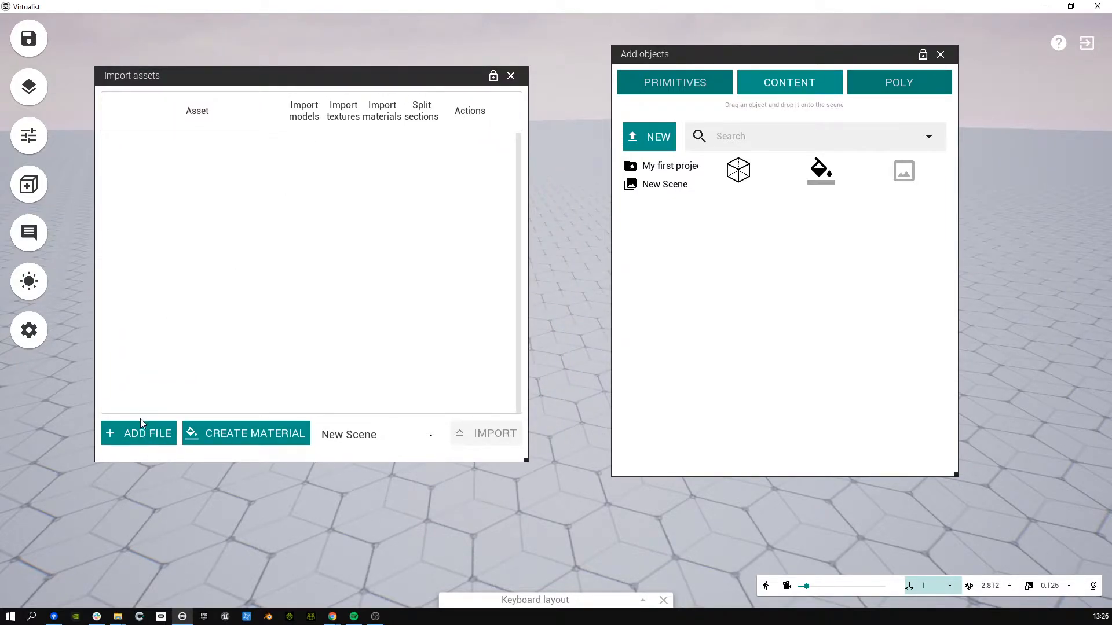
Step: In the nested fbx folder, select Residential Buildings 001, 003, 004, 005 and 006 for import
{"action": "left_click", "coordinate": [150, 434]}
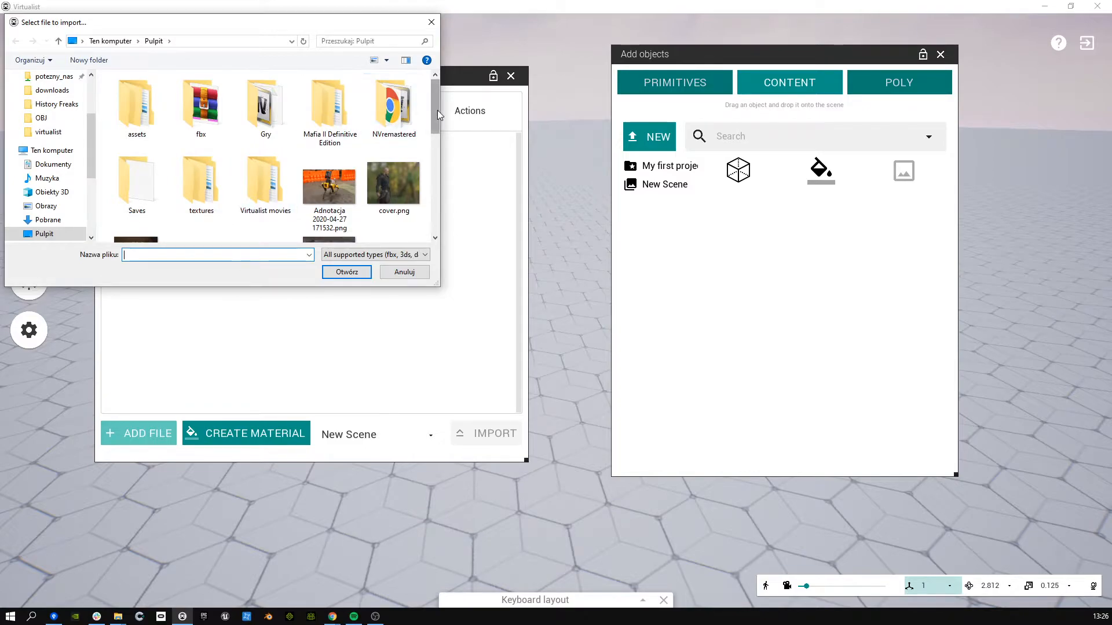
{"action": "double_click", "coordinate": [202, 110]}
{"action": "double_click", "coordinate": [219, 107]}
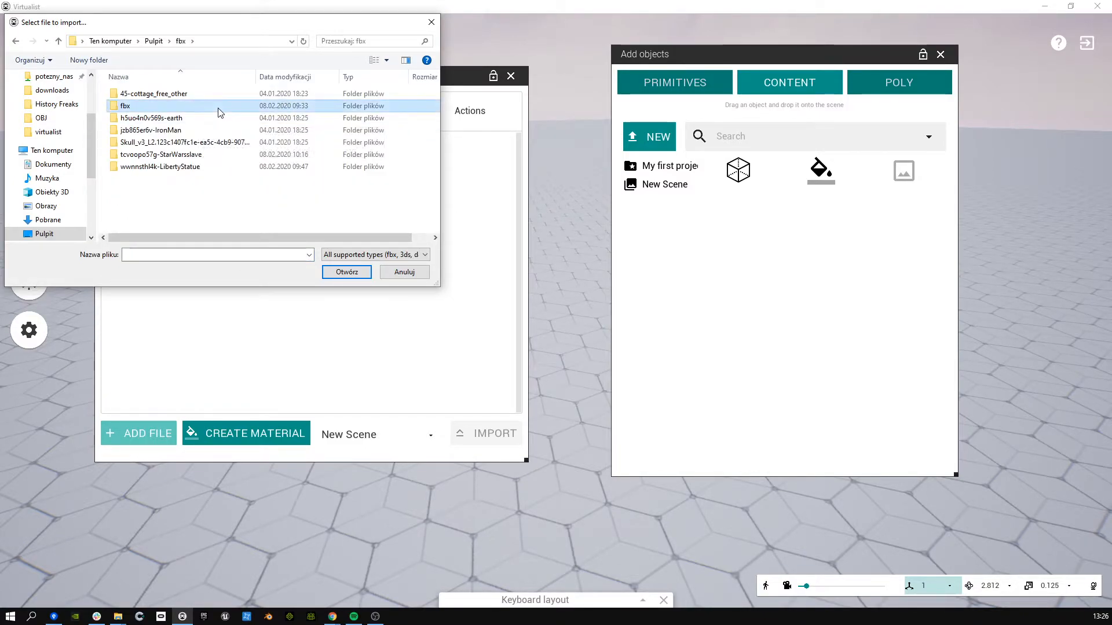
{"action": "left_click", "coordinate": [219, 113]}
{"action": "left_click", "coordinate": [211, 149], "text": "shift"}
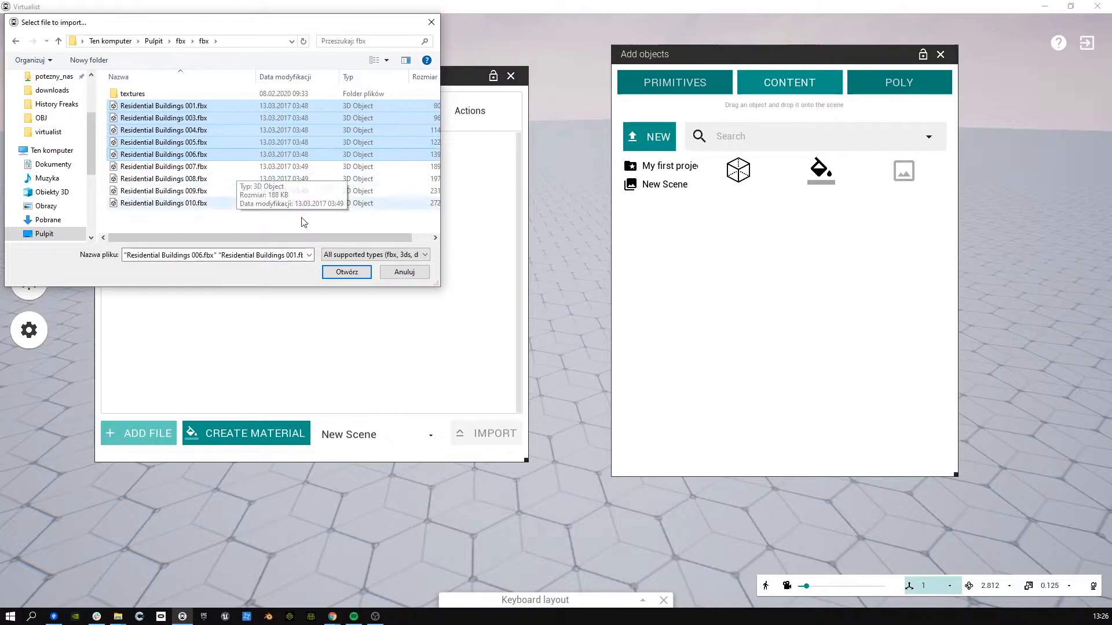
{"action": "left_click_drag", "start_coordinate": [215, 22], "coordinate": [656, 111]}
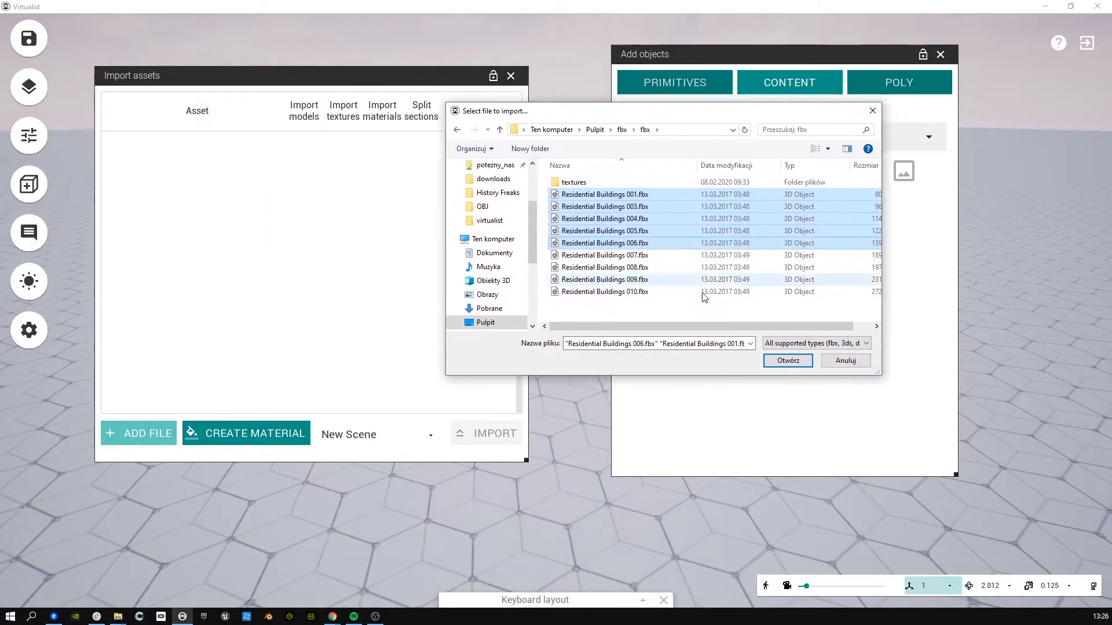
Step: Add the five Residential Buildings files to the Import assets list
{"action": "left_click", "coordinate": [803, 363]}
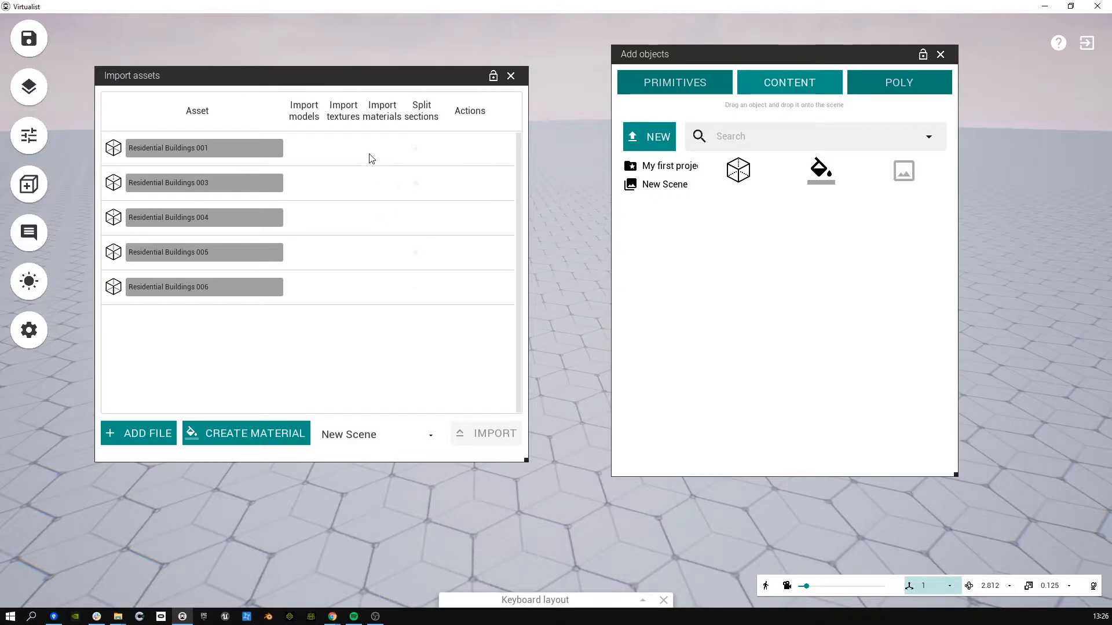
{"action": "left_click", "coordinate": [188, 259]}
{"action": "key", "text": "ctrl+a"}
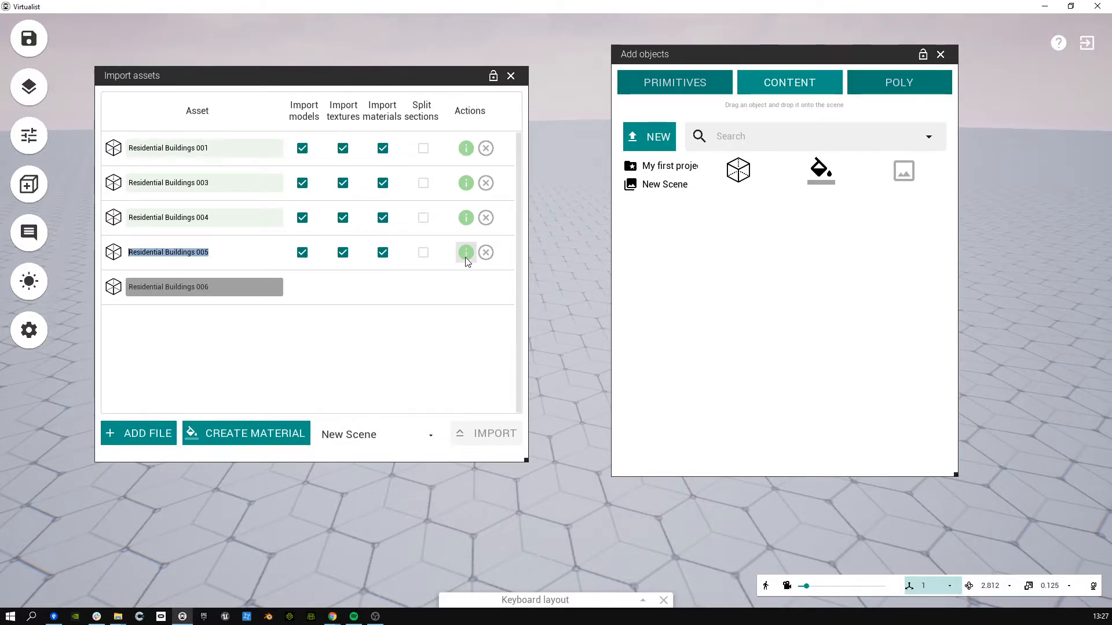
Step: Leave Split sections unticked for Residential Buildings 001
{"action": "left_click", "coordinate": [420, 149]}
{"action": "left_click", "coordinate": [421, 149]}
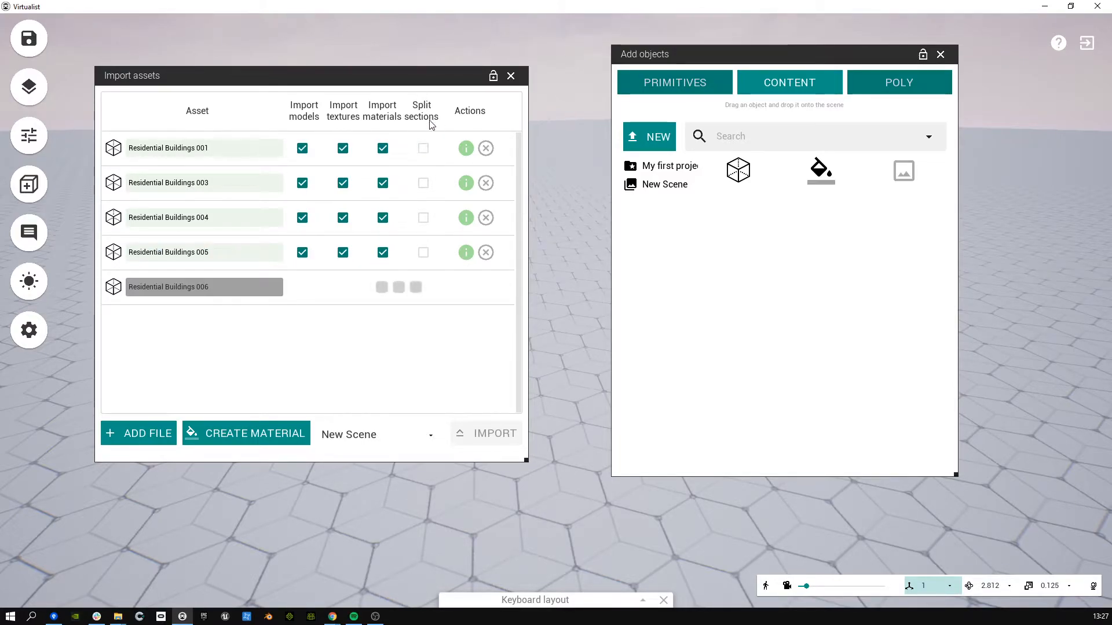
{"action": "left_click", "coordinate": [424, 148]}
{"action": "left_click", "coordinate": [424, 149]}
{"action": "left_click", "coordinate": [424, 149]}
{"action": "left_click", "coordinate": [423, 149]}
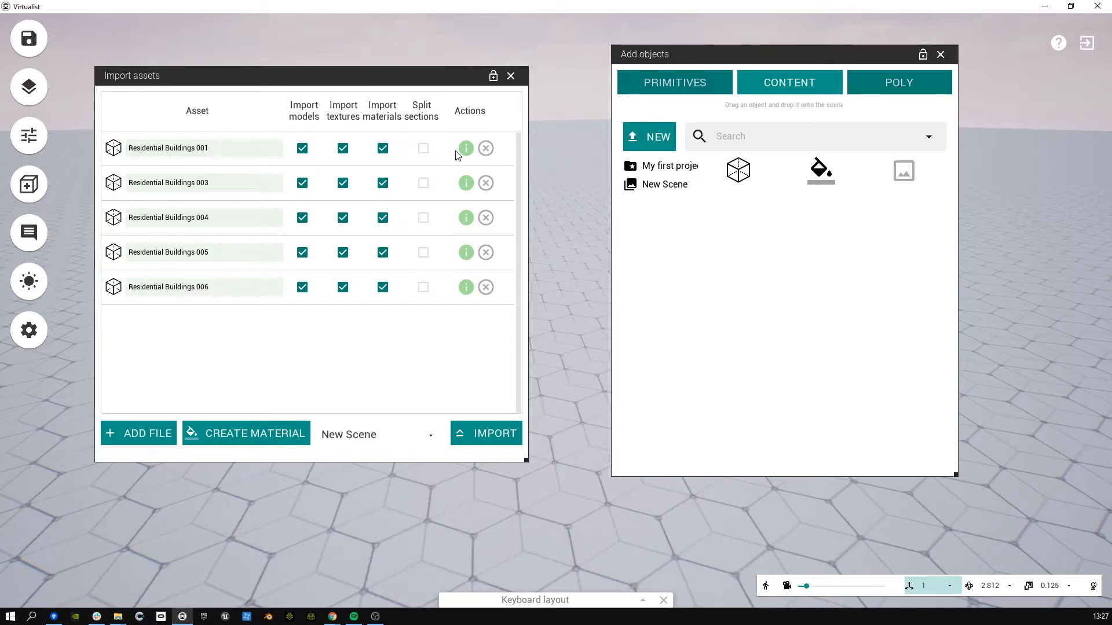
{"action": "mouse_move", "coordinate": [464, 154]}
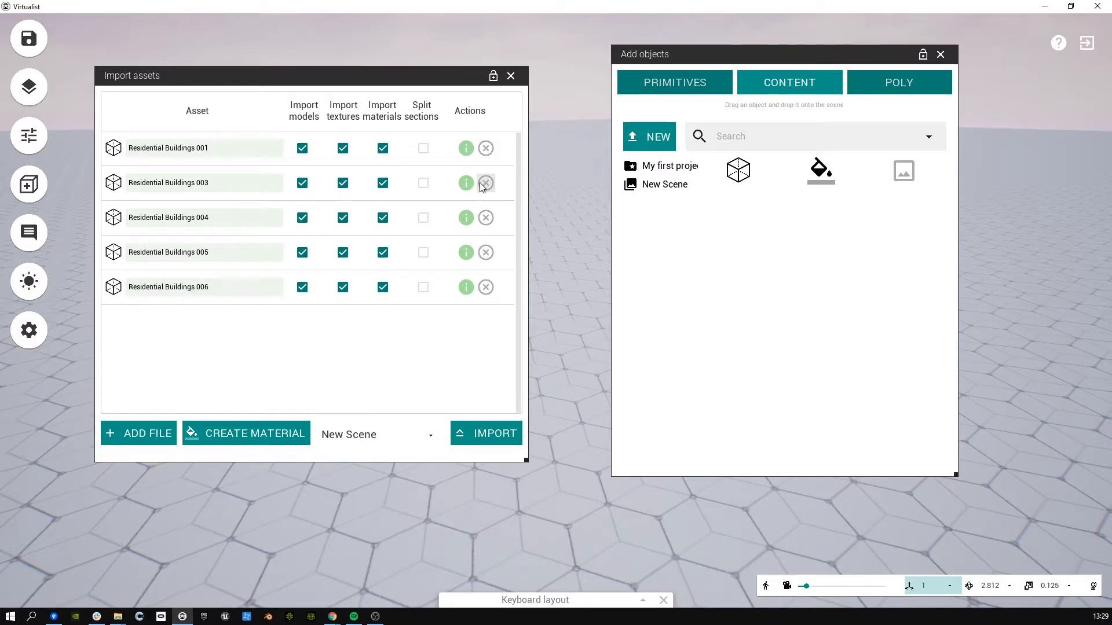
Step: Remove Residential Buildings 003, 006 and 005 from the list, keeping 001's name unchanged
{"action": "left_click", "coordinate": [486, 183]}
{"action": "left_click", "coordinate": [486, 253]}
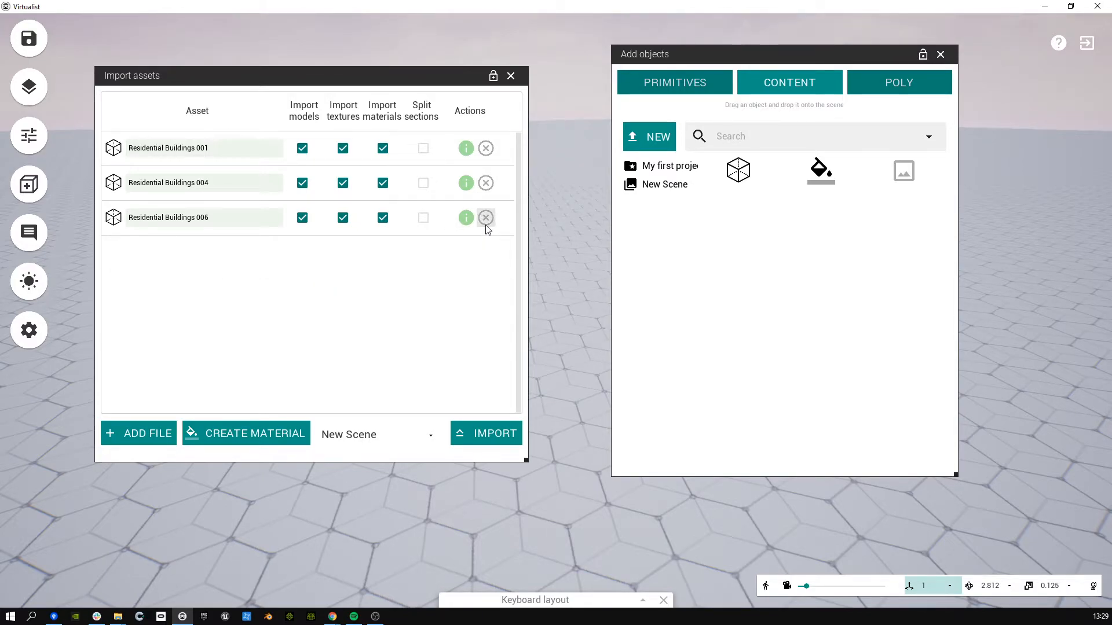
{"action": "left_click", "coordinate": [486, 218]}
{"action": "left_click", "coordinate": [203, 149]}
{"action": "double_click", "coordinate": [203, 150]}
{"action": "left_click", "coordinate": [227, 248]}
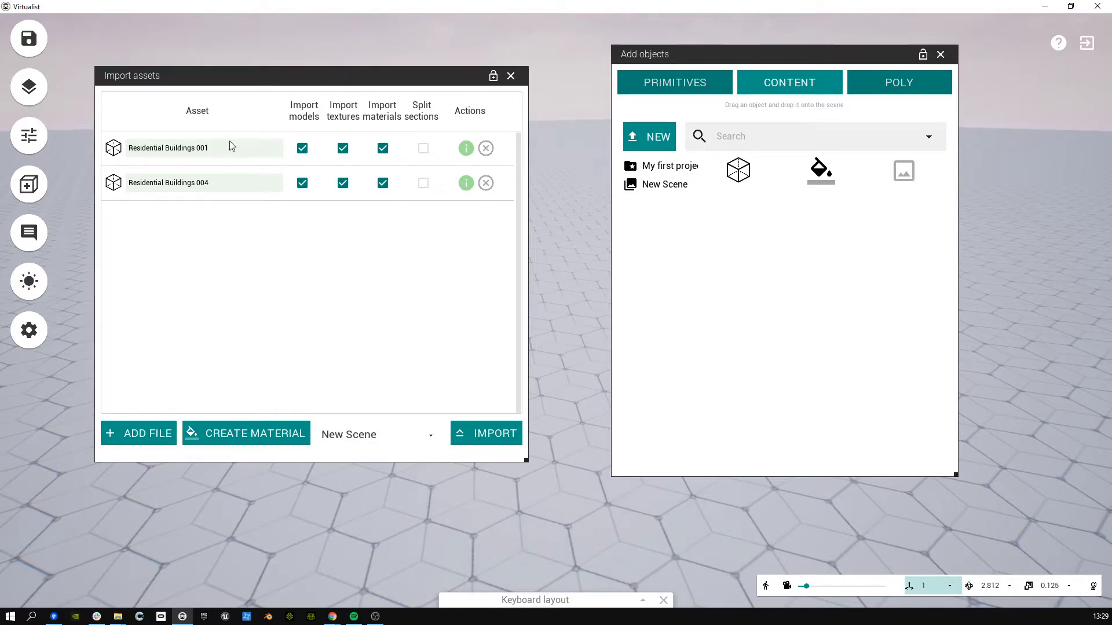
Step: Add a test Material entry, edit its name, then remove it from the import list
{"action": "left_click", "coordinate": [232, 433]}
{"action": "double_click", "coordinate": [156, 221]}
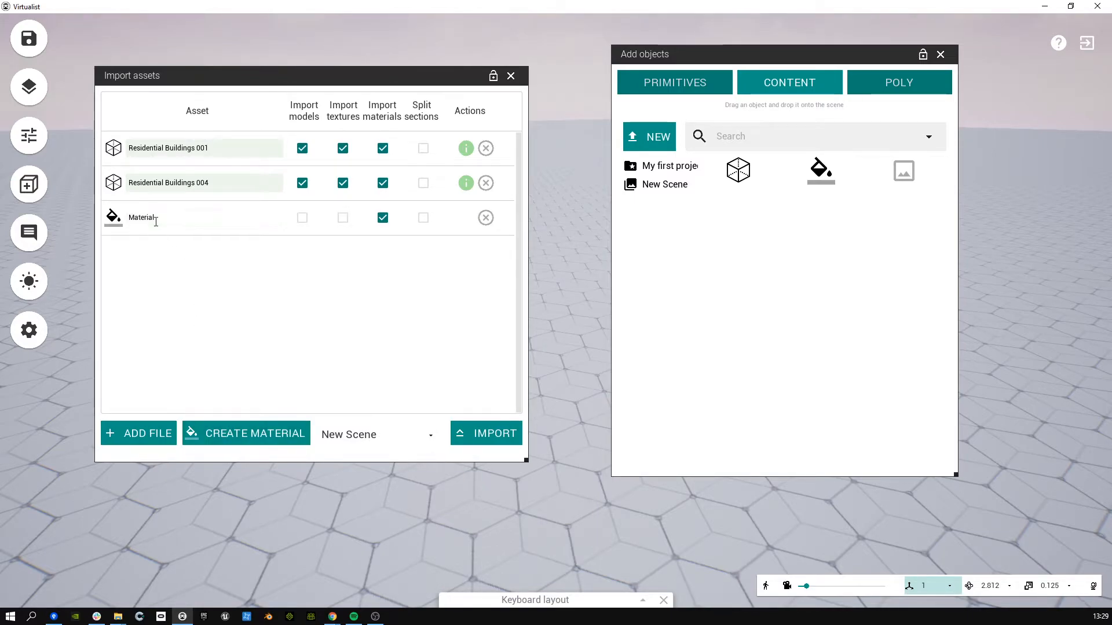
{"action": "left_click", "coordinate": [156, 222]}
{"action": "type", "text": "d"}
{"action": "double_click", "coordinate": [201, 219]}
{"action": "left_click", "coordinate": [184, 219]}
{"action": "key", "text": "BackSpace"}
{"action": "left_click", "coordinate": [486, 218]}
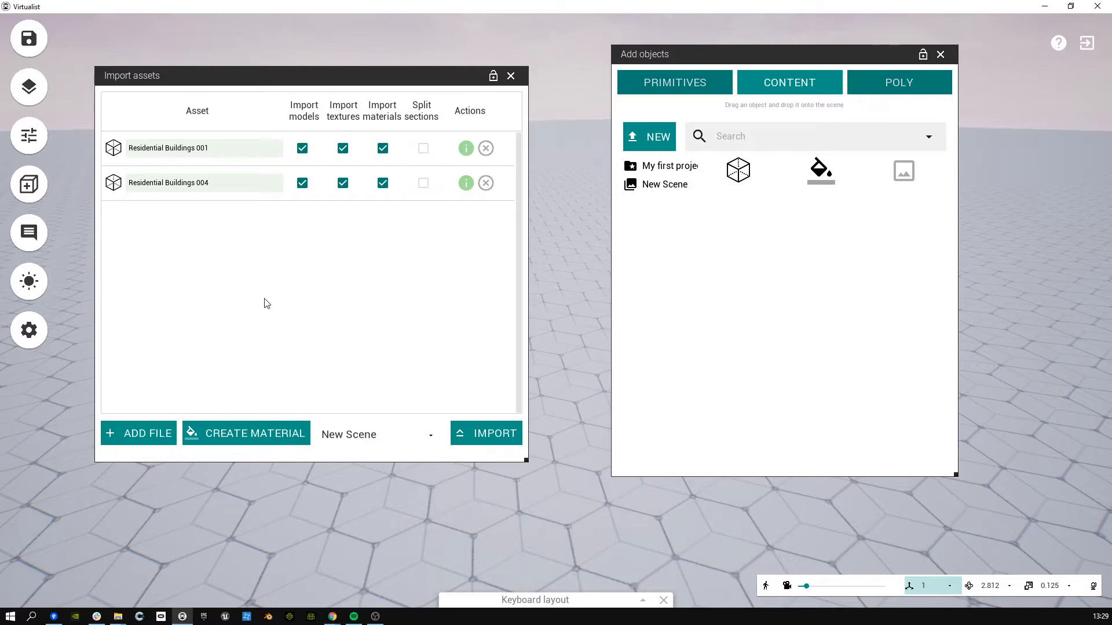
Step: Set the import target to New Scene and import Residential Buildings 001 and 004
{"action": "left_click", "coordinate": [360, 441]}
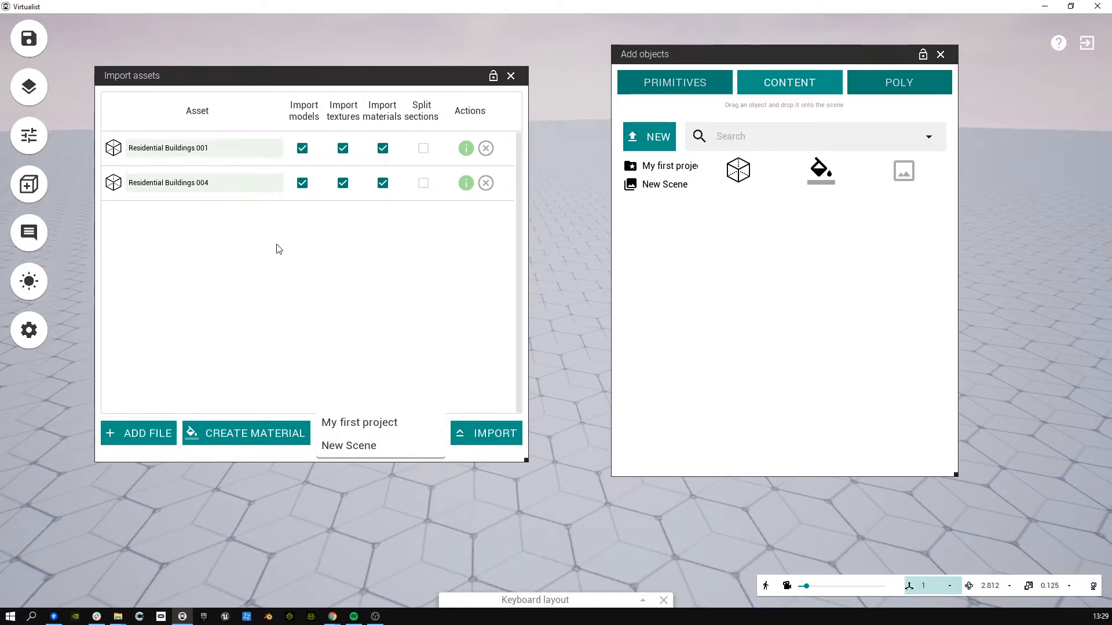
{"action": "left_click", "coordinate": [350, 421]}
{"action": "left_click", "coordinate": [355, 433]}
{"action": "left_click", "coordinate": [360, 446]}
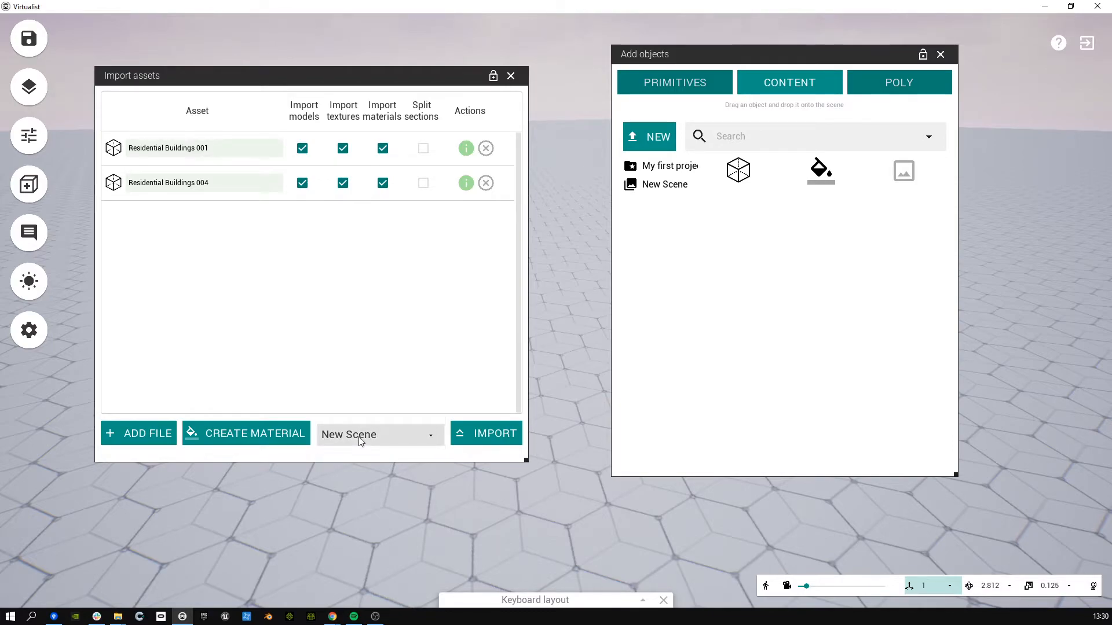
{"action": "left_click", "coordinate": [387, 436]}
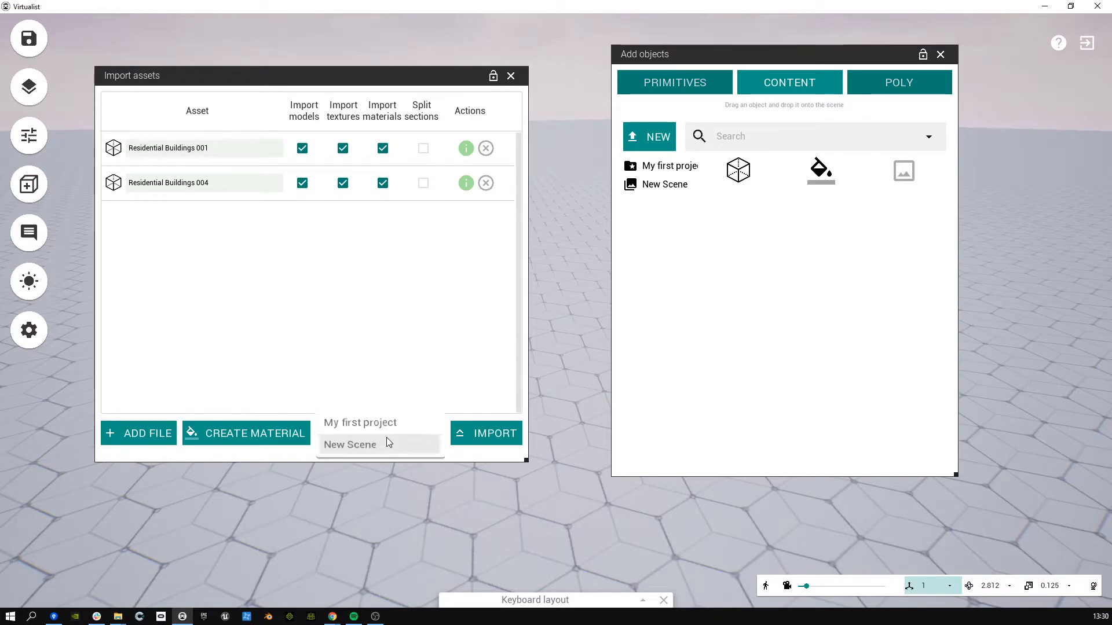
{"action": "left_click", "coordinate": [375, 423]}
{"action": "left_click", "coordinate": [368, 441]}
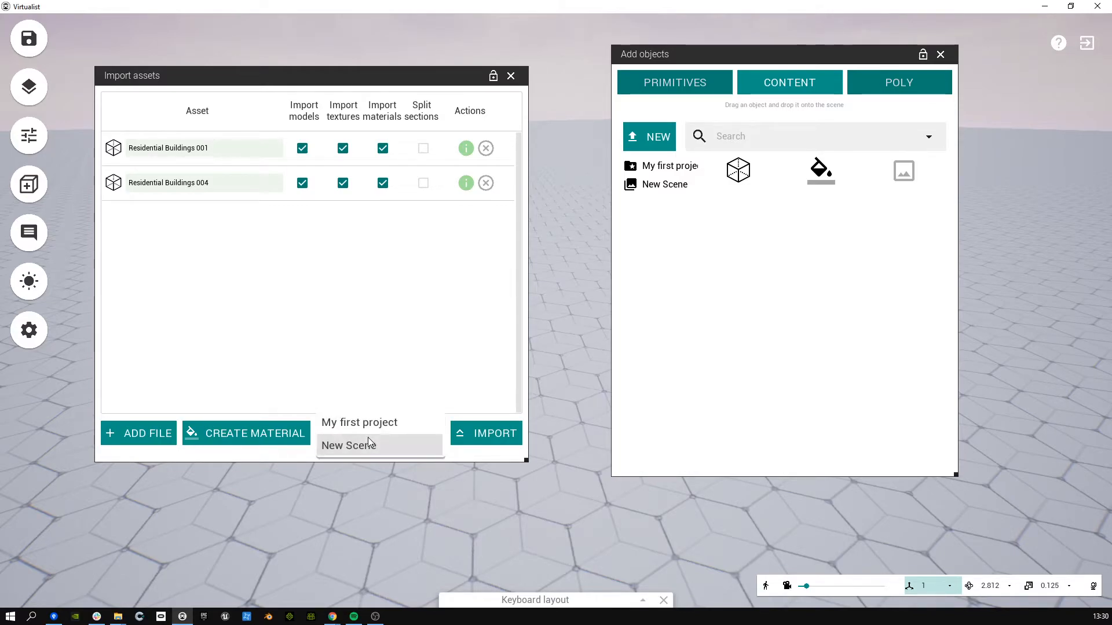
{"action": "left_click", "coordinate": [367, 426]}
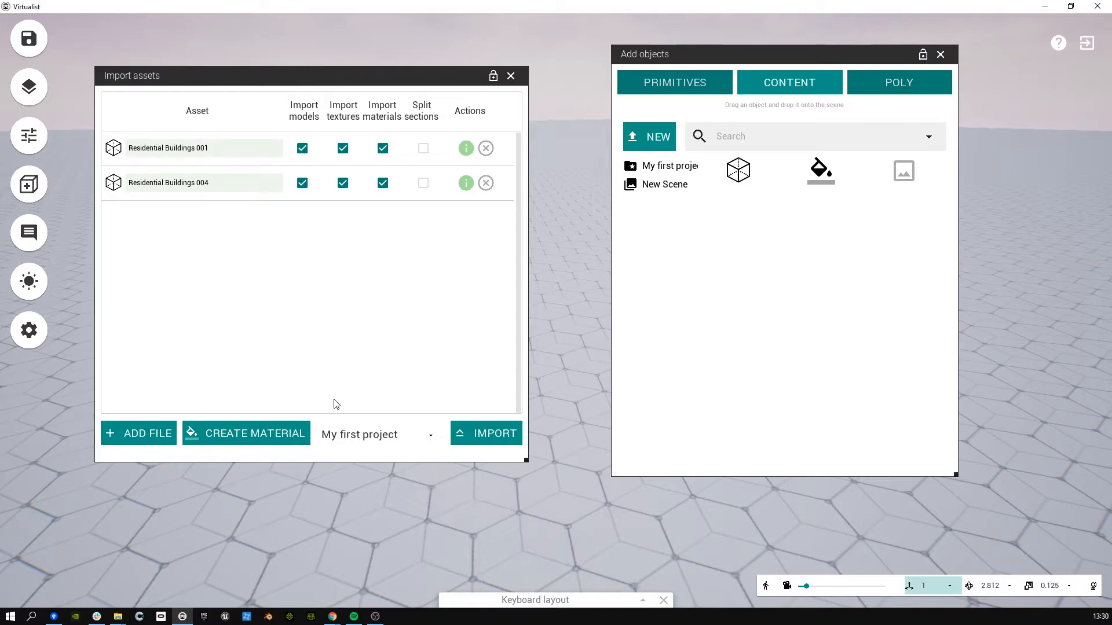
{"action": "left_click", "coordinate": [371, 440]}
{"action": "left_click", "coordinate": [373, 445]}
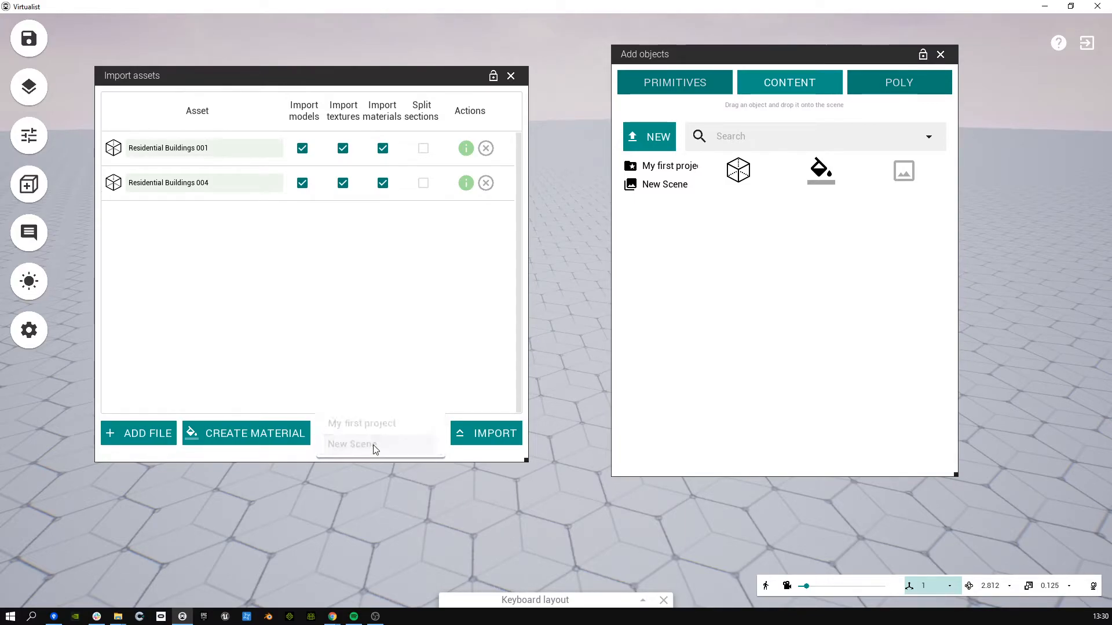
{"action": "left_click", "coordinate": [482, 437]}
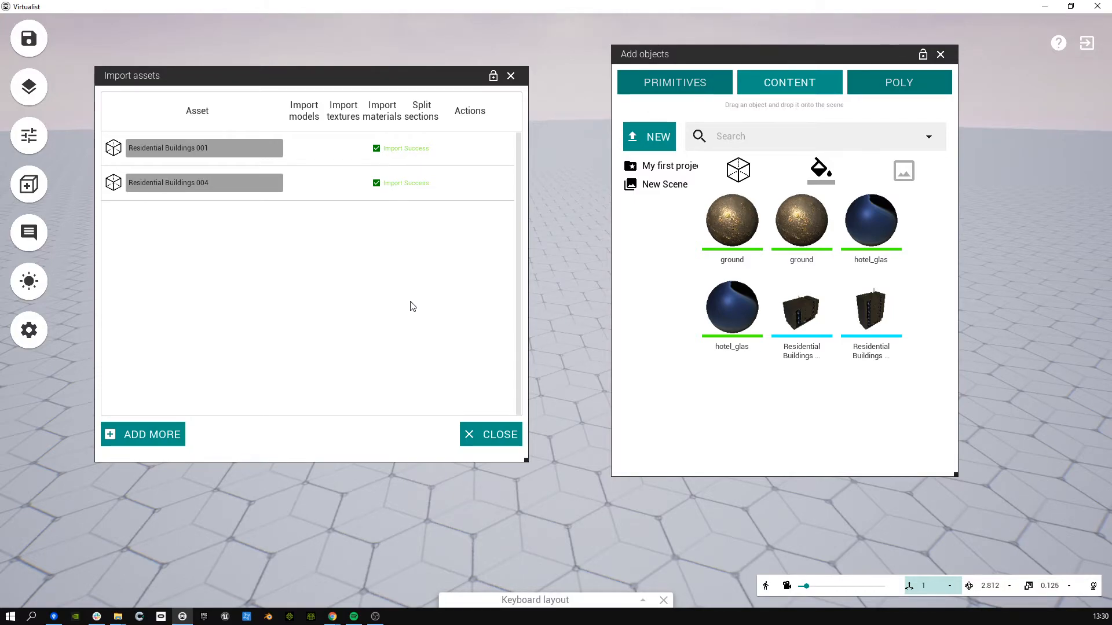
Step: Close the import window, inspect the ground material, and place Residential Buildings 001 in the scene
{"action": "left_click", "coordinate": [489, 448]}
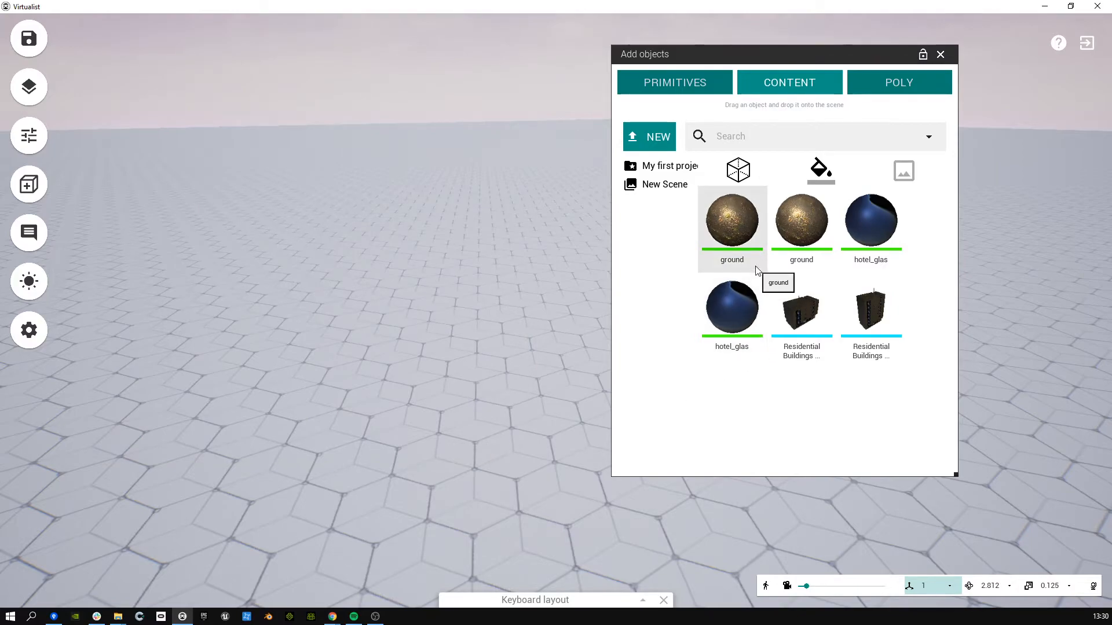
{"action": "double_click", "coordinate": [749, 224]}
{"action": "left_click_drag", "start_coordinate": [700, 203], "coordinate": [312, 70]}
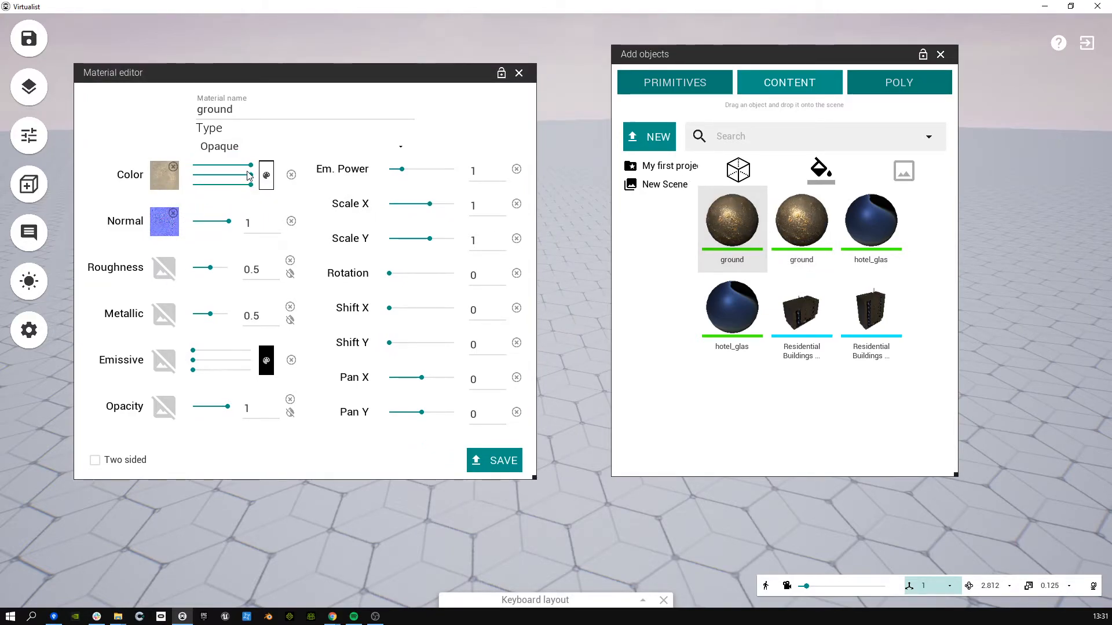
{"action": "left_click", "coordinate": [519, 74]}
{"action": "left_click_drag", "start_coordinate": [801, 312], "coordinate": [300, 173]}
{"action": "right_click_drag", "start_coordinate": [409, 262], "coordinate": [428, 223]}
Step: Raise the camera speed and fly around the first building
{"action": "key", "text": "a"}
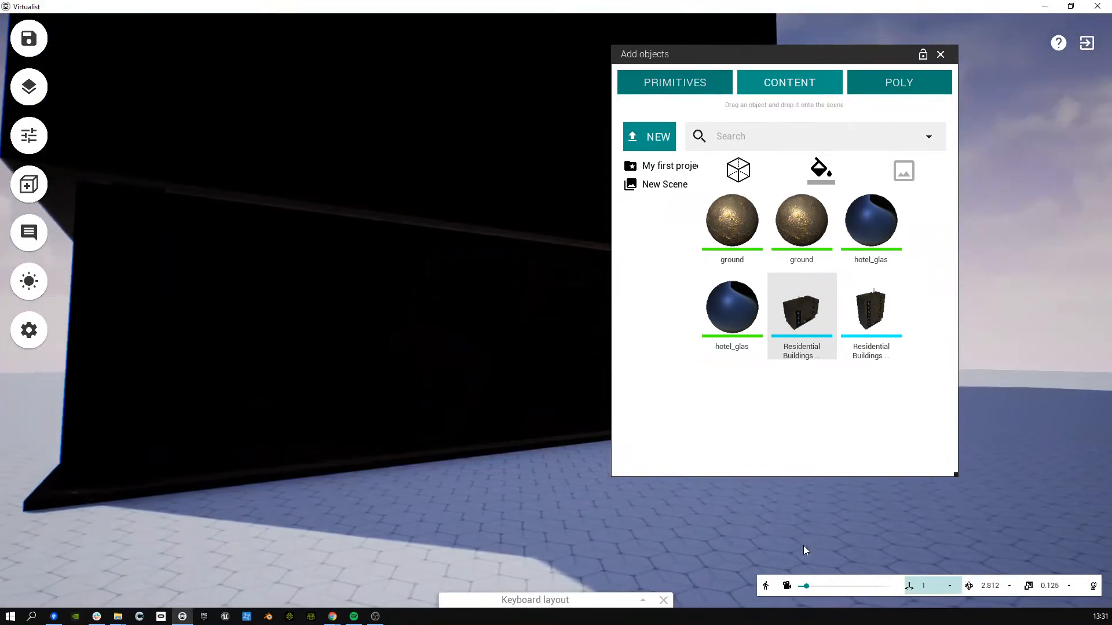
{"action": "left_click_drag", "start_coordinate": [807, 588], "coordinate": [838, 593]}
{"action": "right_click_drag", "start_coordinate": [502, 287], "coordinate": [892, 347]}
{"action": "key", "text": "f"}
{"action": "key", "text": "s"}
{"action": "key", "text": "d"}
{"action": "key", "text": "w"}
{"action": "key", "text": "a"}
{"action": "key", "text": "s"}
Step: Drag Residential Buildings 004 into the scene beside the first building
{"action": "left_click_drag", "start_coordinate": [896, 350], "coordinate": [505, 312]}
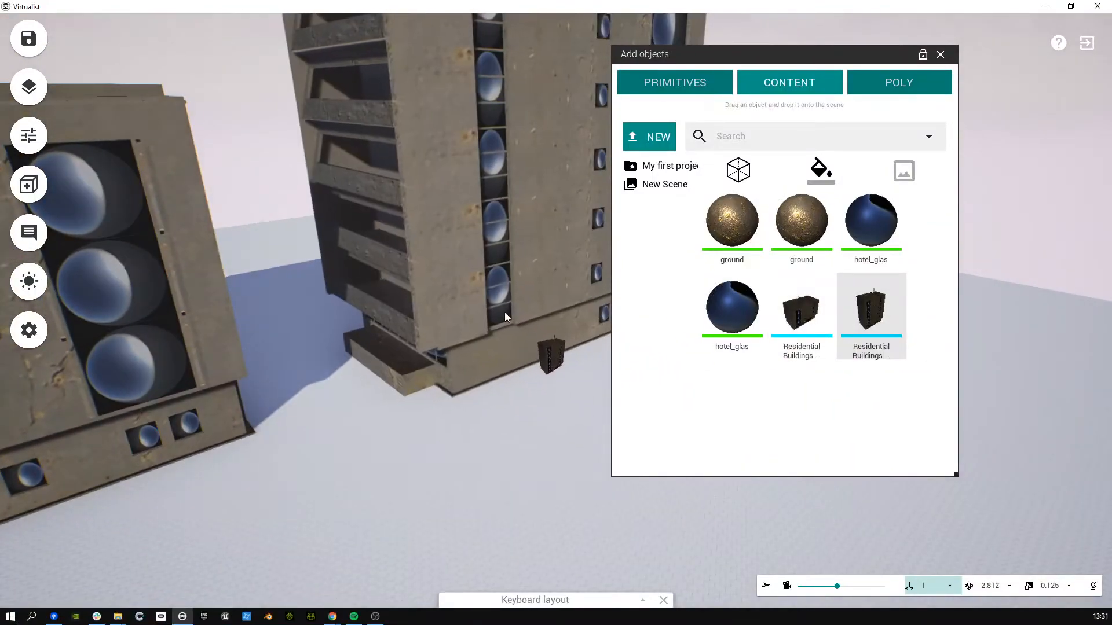
{"action": "right_click_drag", "start_coordinate": [533, 414], "coordinate": [530, 351]}
{"action": "key", "text": "s"}
{"action": "key", "text": "d"}
{"action": "key", "text": "w"}
{"action": "key", "text": "s"}
{"action": "key", "text": "w"}
Step: Fly around both buildings to inspect the tall tower and the lower block
{"action": "key", "text": "w"}
{"action": "key", "text": "a"}
{"action": "key", "text": "w"}
{"action": "key", "text": "d"}
{"action": "key", "text": "s"}
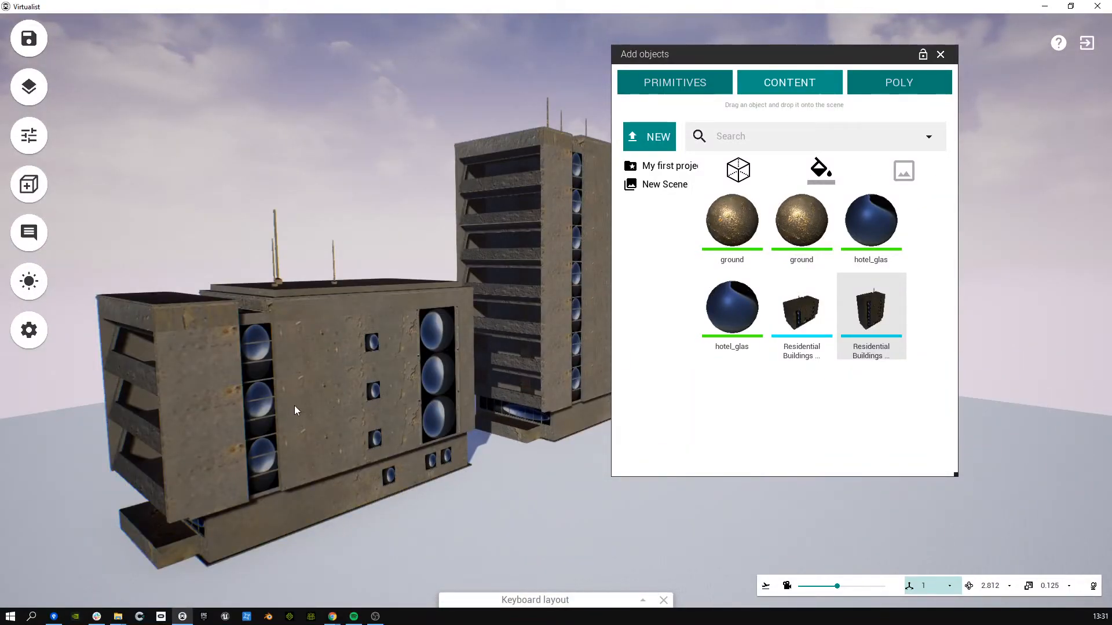
{"action": "key", "text": "s"}
{"action": "right_click_drag", "start_coordinate": [381, 392], "coordinate": [484, 486]}
{"action": "key", "text": "a"}
{"action": "key", "text": "d"}
{"action": "key", "text": "w"}
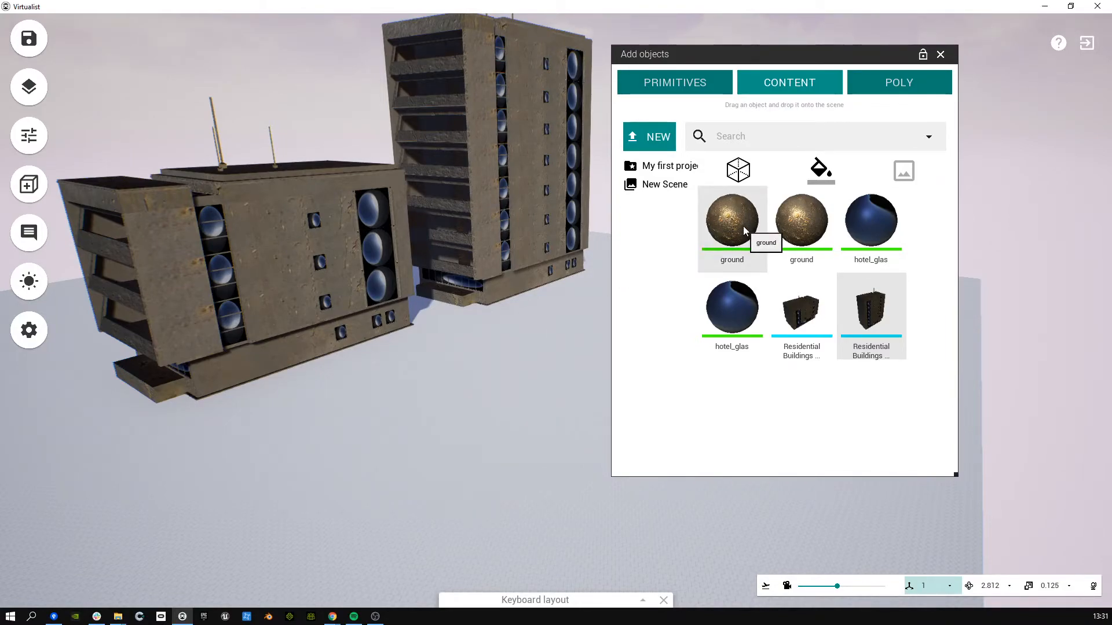
{"action": "key", "text": "w"}
{"action": "right_click_drag", "start_coordinate": [582, 246], "coordinate": [532, 232]}
{"action": "key", "text": "w"}
{"action": "key", "text": "s"}
{"action": "key", "text": "w"}
{"action": "key", "text": "d"}
{"action": "key", "text": "a"}
{"action": "key", "text": "w"}
{"action": "key", "text": "d"}
{"action": "key", "text": "s"}
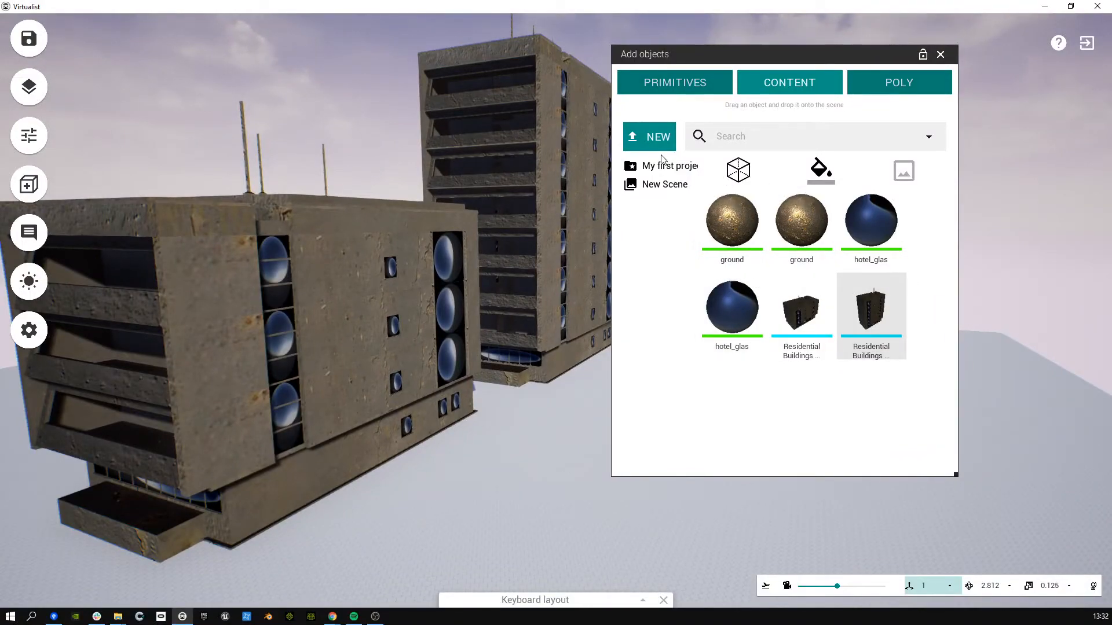
Step: Add a cone and a cube primitive on the ground below the two buildings
{"action": "right_click_drag", "start_coordinate": [354, 186], "coordinate": [554, 125]}
{"action": "left_click", "coordinate": [664, 91]}
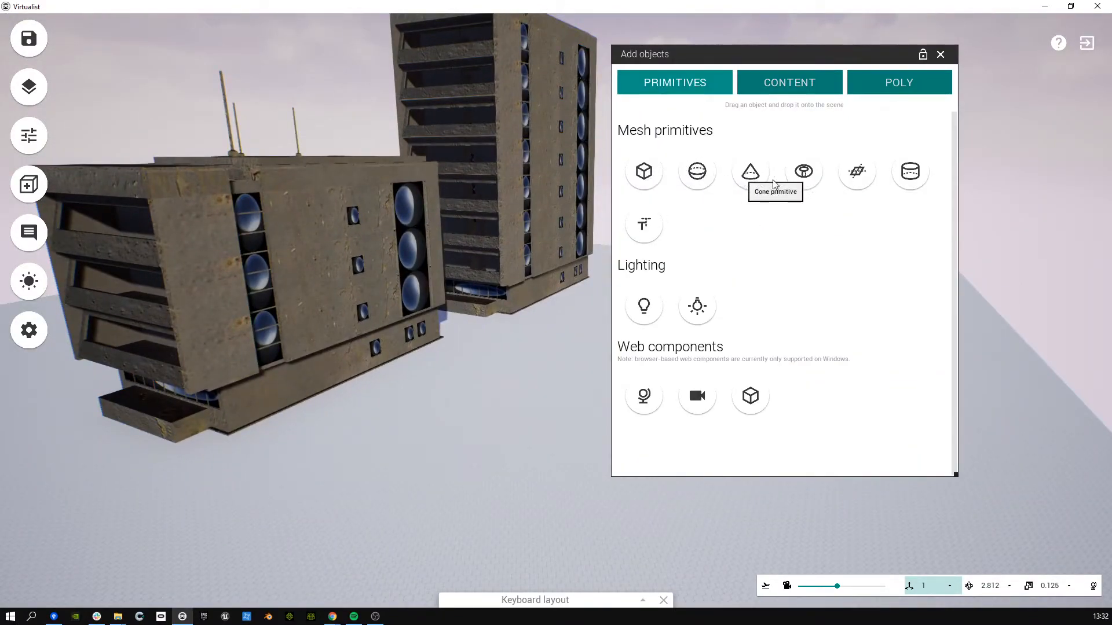
{"action": "left_click_drag", "start_coordinate": [763, 181], "coordinate": [634, 286]}
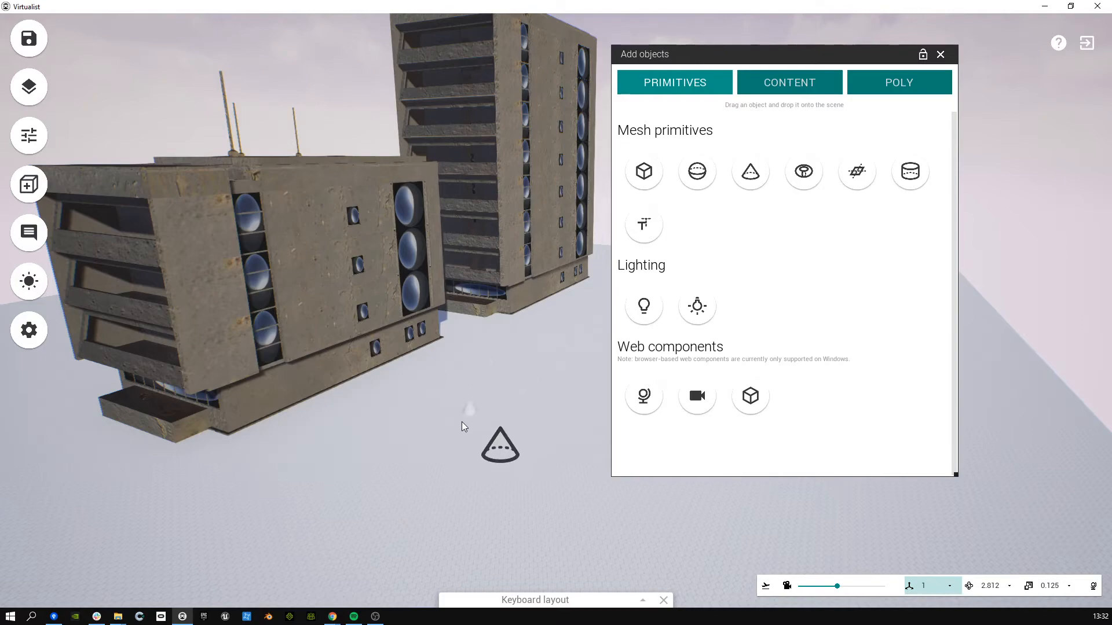
{"action": "left_click_drag", "start_coordinate": [457, 428], "coordinate": [457, 429]}
{"action": "left_click_drag", "start_coordinate": [642, 181], "coordinate": [533, 376]}
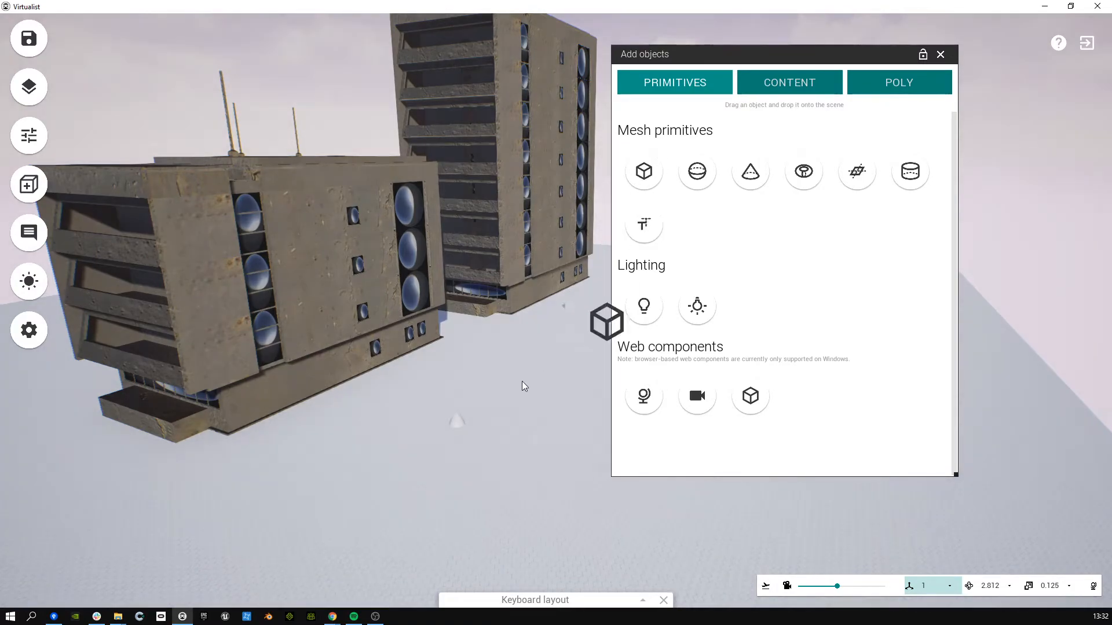
{"action": "left_click_drag", "start_coordinate": [422, 445], "coordinate": [422, 445]}
Step: Select the new cube and frame the view around it
{"action": "key", "text": "w"}
{"action": "right_click_drag", "start_coordinate": [438, 456], "coordinate": [394, 514]}
{"action": "left_click", "coordinate": [333, 365]}
{"action": "key", "text": "f"}
{"action": "key", "text": "s"}
{"action": "right_click_drag", "start_coordinate": [415, 350], "coordinate": [237, 247]}
{"action": "key", "text": "f"}
{"action": "key", "text": "s"}
Step: Frame the cone alongside the cube, then reselect the white cube
{"action": "left_click", "coordinate": [175, 246]}
{"action": "key", "text": "f"}
{"action": "key", "text": "s"}
{"action": "right_click_drag", "start_coordinate": [420, 341], "coordinate": [507, 252]}
{"action": "key", "text": "s"}
{"action": "key", "text": "w"}
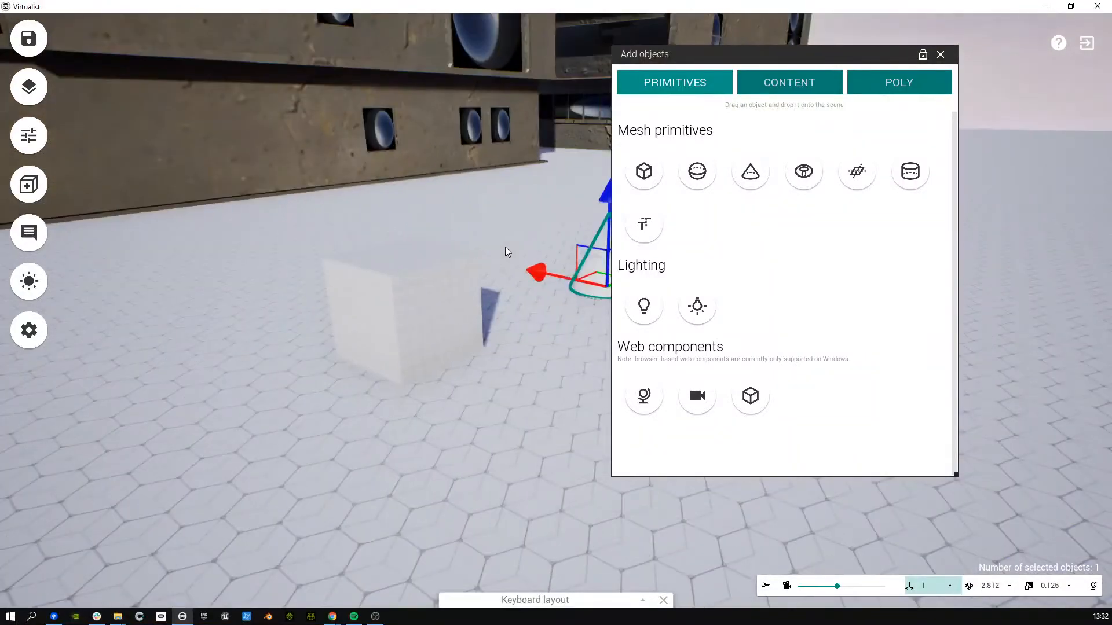
{"action": "left_click", "coordinate": [466, 281]}
{"action": "right_click_drag", "start_coordinate": [509, 180], "coordinate": [532, 186]}
Step: Apply the ground material to the cube and dark hotel_glas to the cone
{"action": "left_click", "coordinate": [768, 93]}
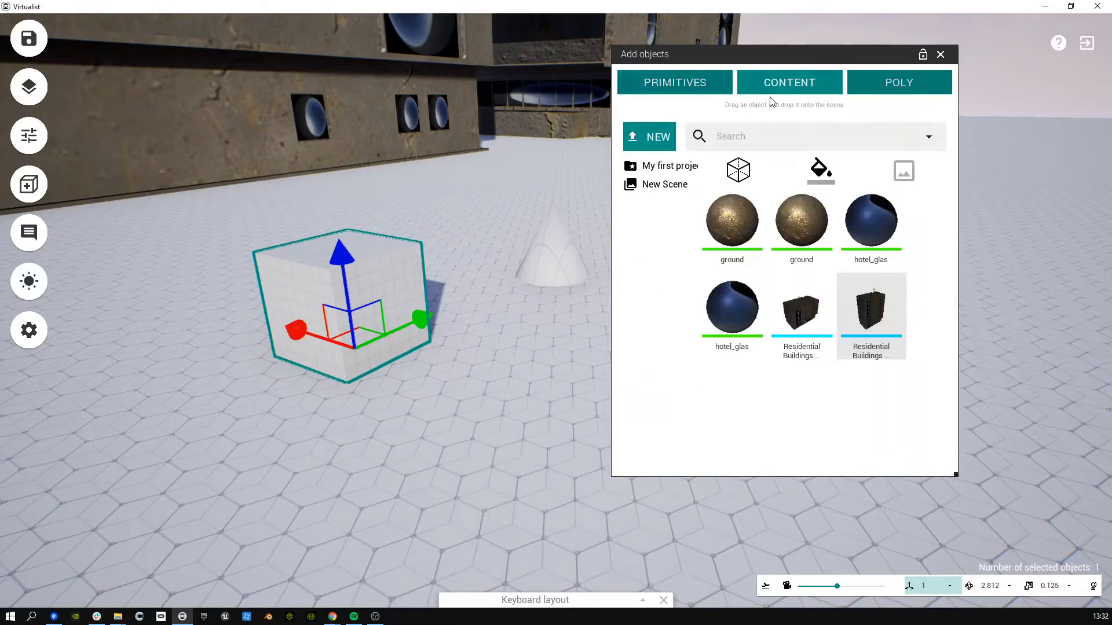
{"action": "left_click_drag", "start_coordinate": [799, 220], "coordinate": [411, 284]}
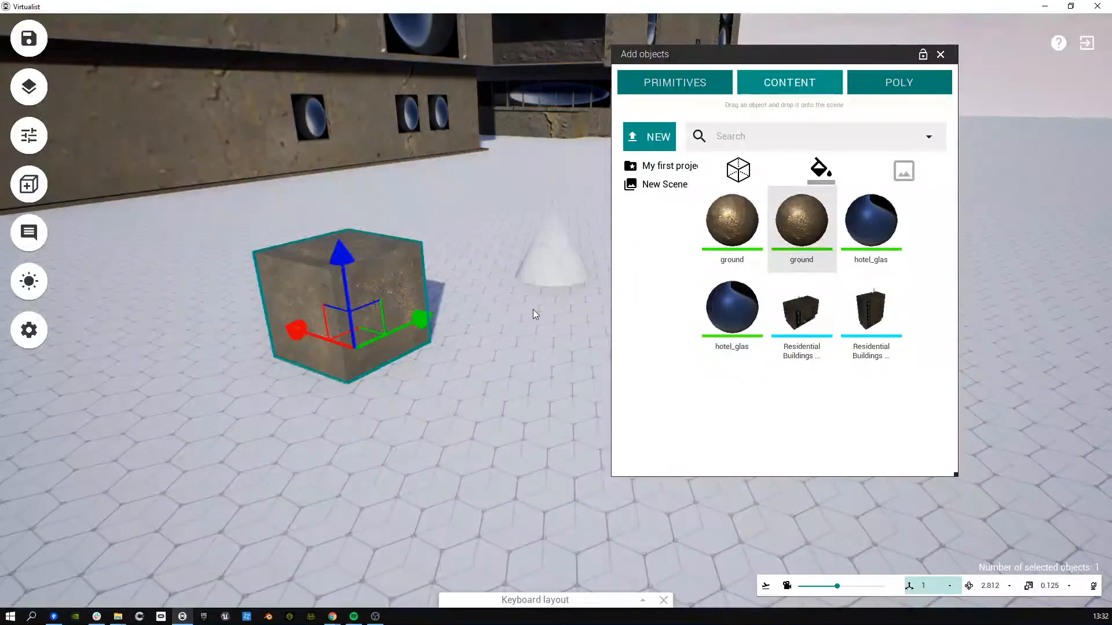
{"action": "left_click_drag", "start_coordinate": [869, 237], "coordinate": [585, 290]}
{"action": "left_click_drag", "start_coordinate": [725, 248], "coordinate": [451, 322]}
Step: Scale the textured cube upward into a tall pillar
{"action": "key", "text": "d"}
{"action": "left_click", "coordinate": [485, 364]}
{"action": "key", "text": "a"}
{"action": "left_click", "coordinate": [488, 371]}
{"action": "mouse_move", "coordinate": [502, 300]}
{"action": "right_mouse_down"}
{"action": "mouse_move", "coordinate": [530, 301]}
{"action": "mouse_move", "coordinate": [512, 296]}
{"action": "right_mouse_up"}
{"action": "key", "text": "space"}
{"action": "key", "text": "space"}
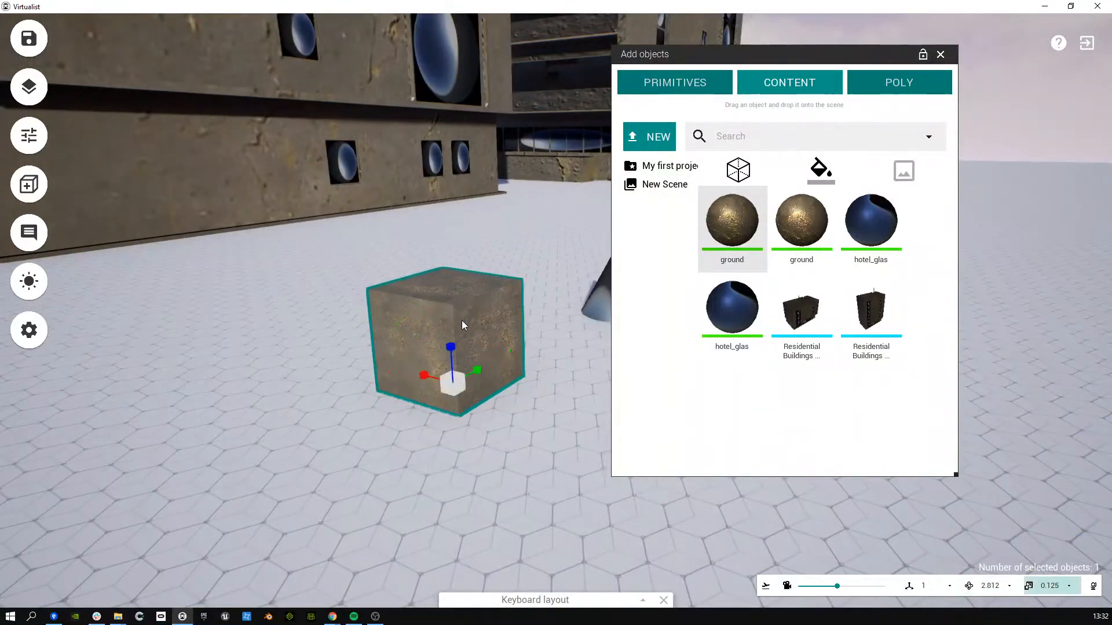
{"action": "left_click_drag", "start_coordinate": [451, 296], "coordinate": [463, 34]}
{"action": "right_click_drag", "start_coordinate": [461, 197], "coordinate": [359, 172]}
Step: Look over the new pillar from several angles and show the basic shapes and lights list
{"action": "key", "text": "s"}
{"action": "left_click", "coordinate": [488, 313]}
{"action": "key", "text": "a"}
{"action": "right_click_drag", "start_coordinate": [415, 316], "coordinate": [666, 304]}
{"action": "key", "text": "w"}
{"action": "key", "text": "s"}
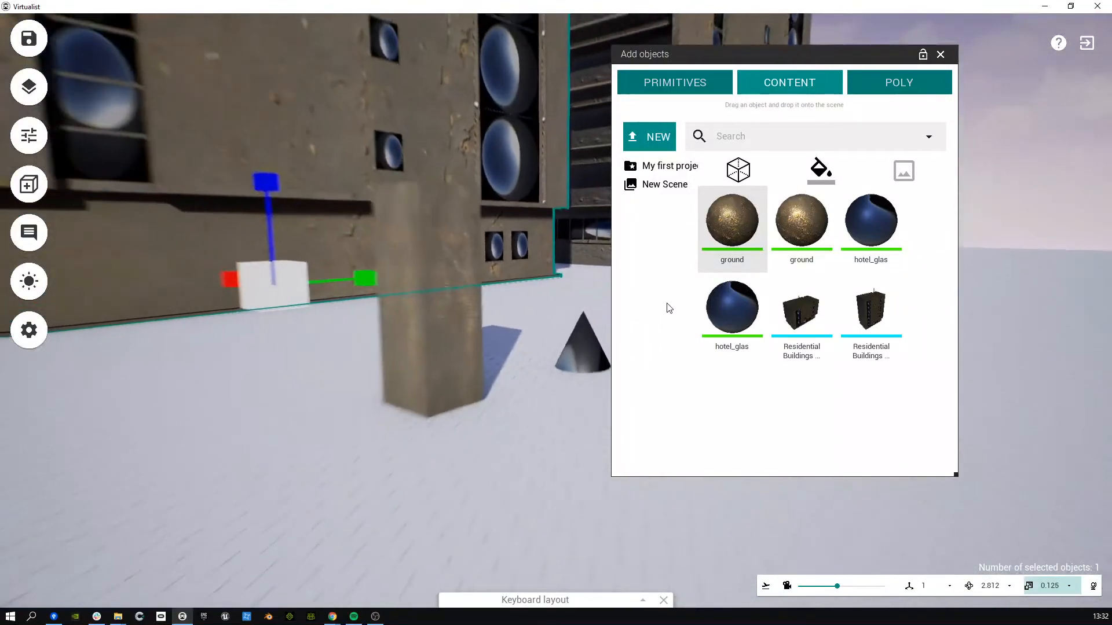
{"action": "right_click_drag", "start_coordinate": [499, 255], "coordinate": [440, 236]}
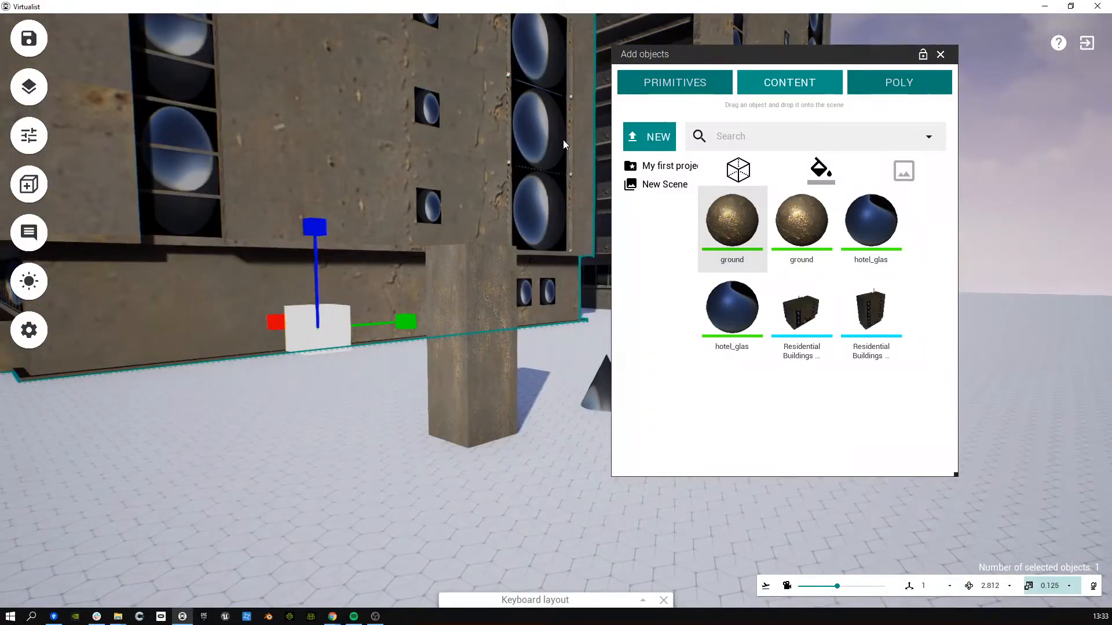
{"action": "right_click_drag", "start_coordinate": [541, 180], "coordinate": [589, 205]}
{"action": "left_click", "coordinate": [655, 92]}
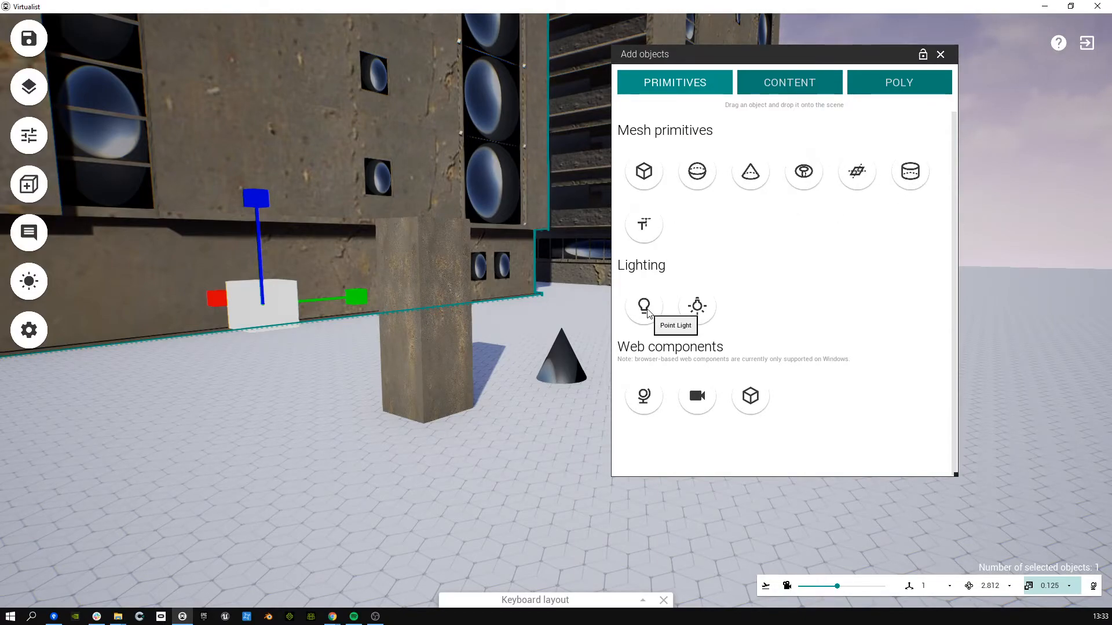
Step: Drop a Point Light beside the pillar and frame the pillar's lit side
{"action": "left_click_drag", "start_coordinate": [644, 307], "coordinate": [409, 411]}
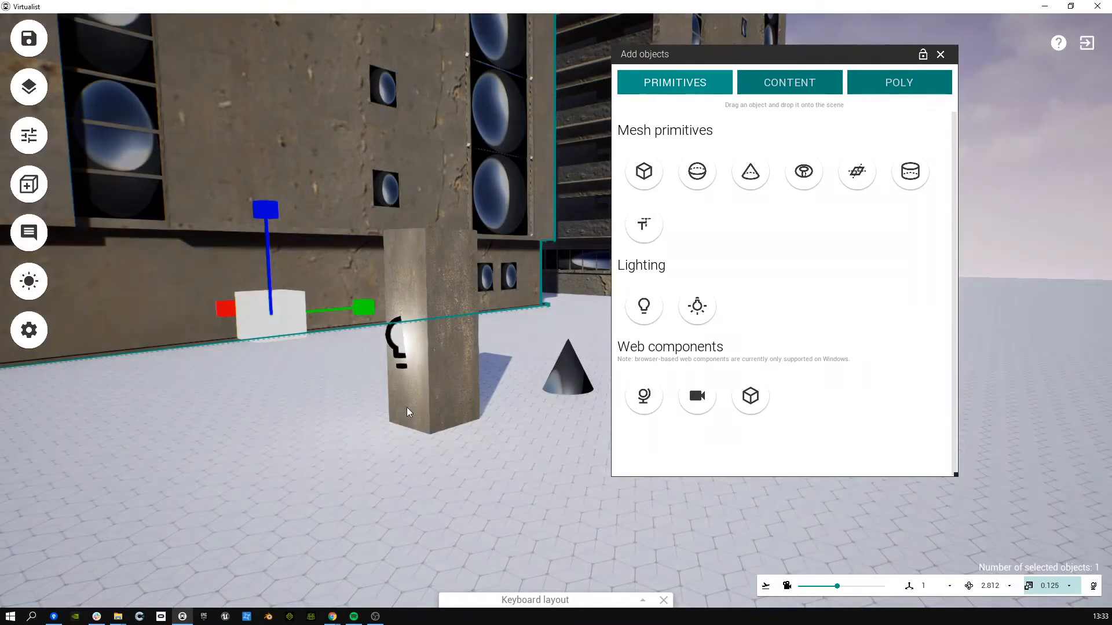
{"action": "right_click_drag", "start_coordinate": [408, 411], "coordinate": [409, 411]}
{"action": "right_click_drag", "start_coordinate": [424, 358], "coordinate": [160, 353]}
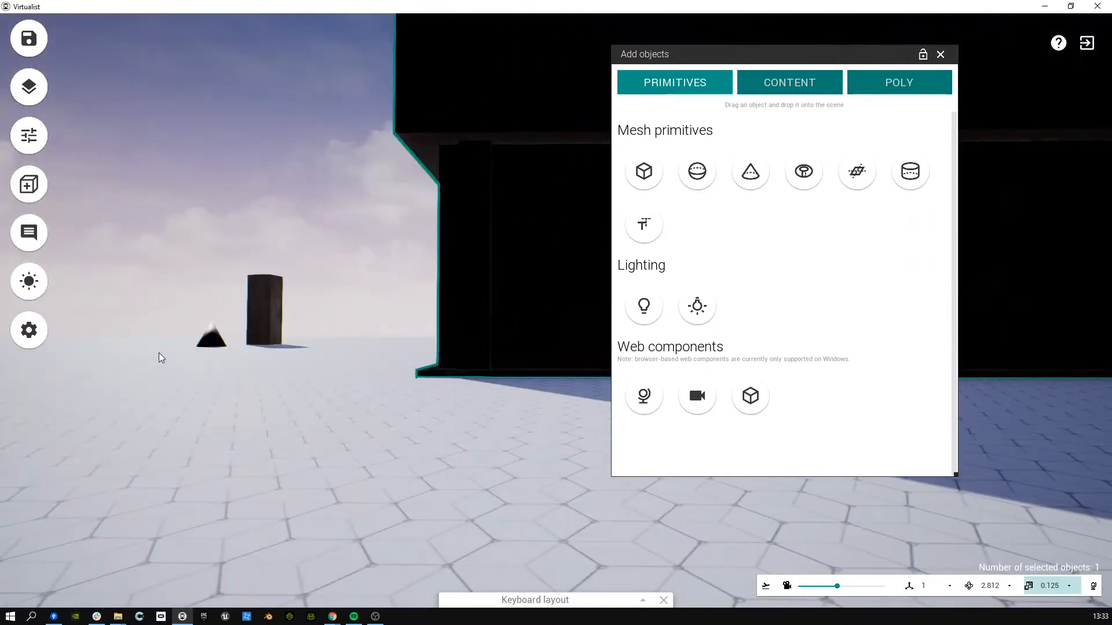
{"action": "key", "text": "w"}
{"action": "left_click", "coordinate": [284, 329]}
{"action": "key", "text": "f"}
{"action": "right_click_drag", "start_coordinate": [387, 384], "coordinate": [673, 374]}
{"action": "key", "text": "s"}
{"action": "key", "text": "a"}
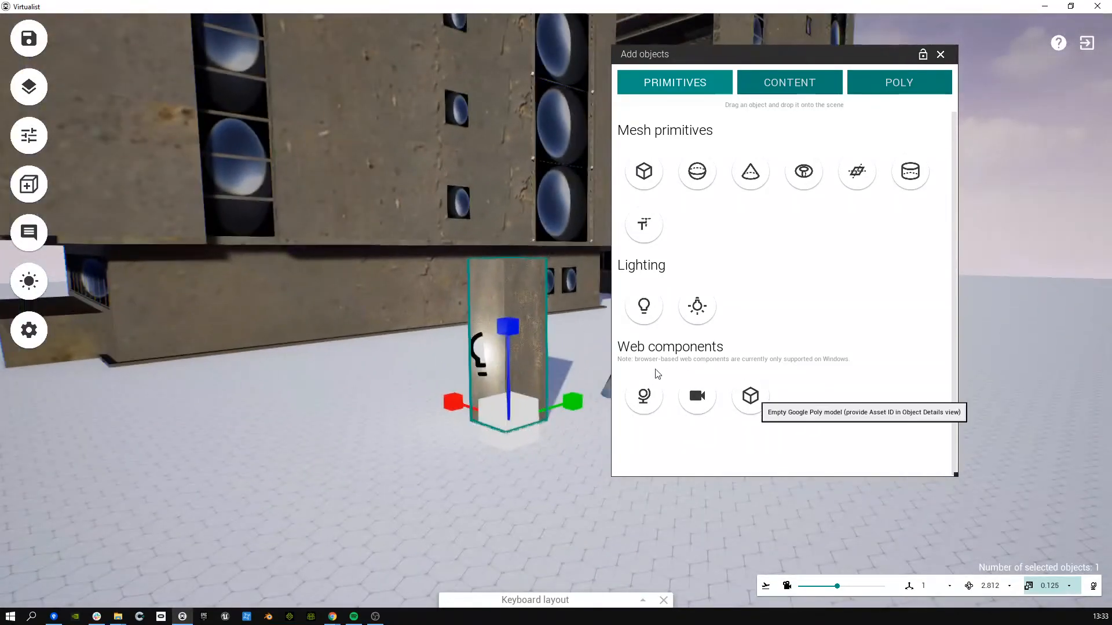
Step: Select the point light and raise it along the blue axis toward the pillar top
{"action": "left_click", "coordinate": [485, 356]}
{"action": "key", "text": "f"}
{"action": "mouse_move", "coordinate": [496, 370]}
{"action": "right_mouse_down"}
{"action": "mouse_move", "coordinate": [546, 375]}
{"action": "mouse_move", "coordinate": [503, 363]}
{"action": "right_mouse_up"}
{"action": "key", "text": "s"}
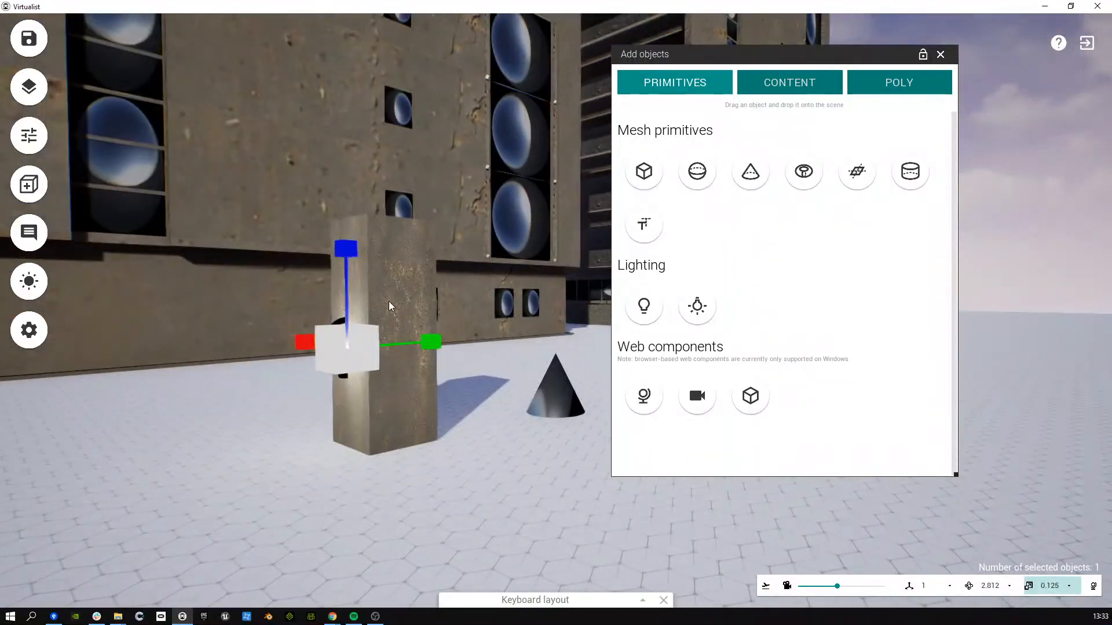
{"action": "key", "text": "w"}
{"action": "left_click_drag", "start_coordinate": [346, 257], "coordinate": [315, 112]}
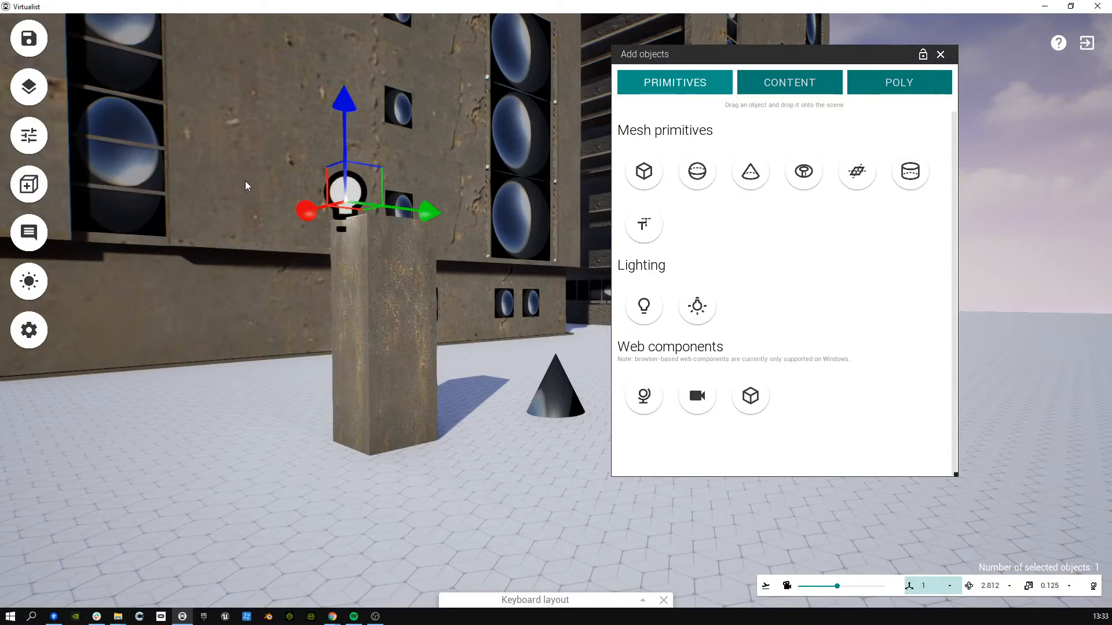
Step: Check the light's position from a top-down view and back at ground level
{"action": "key", "text": "t"}
{"action": "key", "text": "f"}
{"action": "right_click_drag", "start_coordinate": [344, 275], "coordinate": [526, 206]}
{"action": "key", "text": "a"}
{"action": "key", "text": "s"}
{"action": "key", "text": "w"}
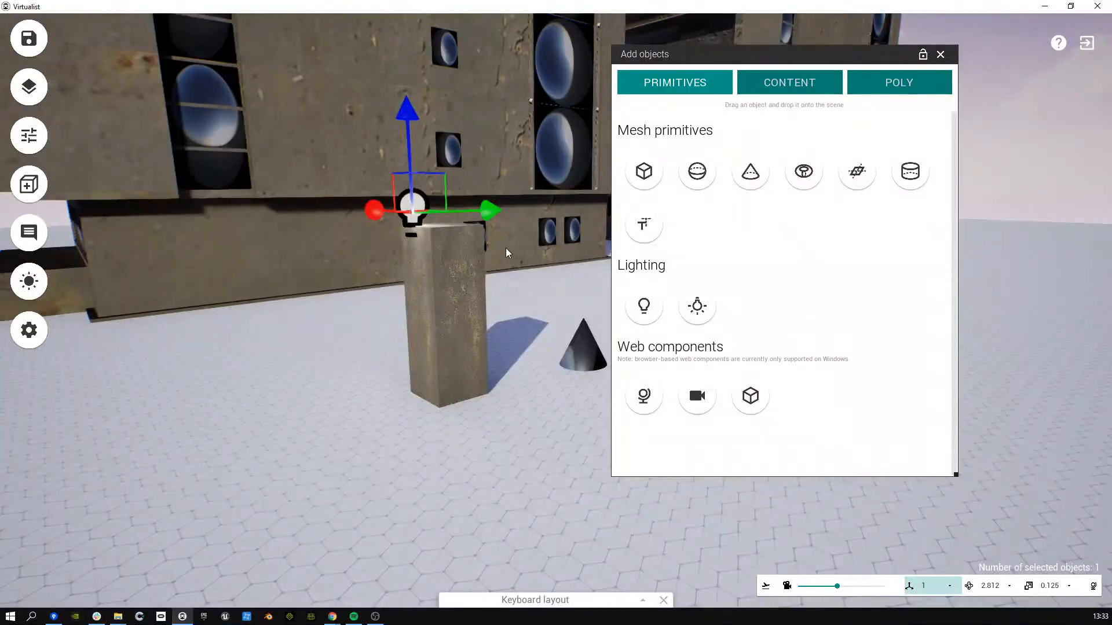
{"action": "right_click_drag", "start_coordinate": [344, 242], "coordinate": [388, 239]}
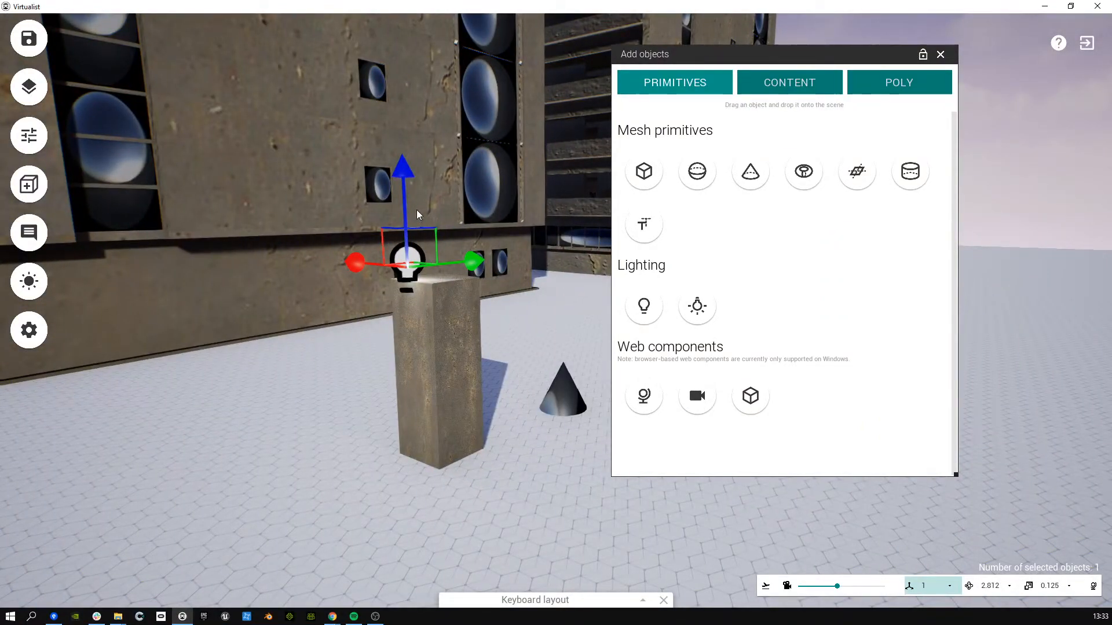
Step: Lower the light onto the pillar top and shift it sideways along the wall
{"action": "key", "text": "e"}
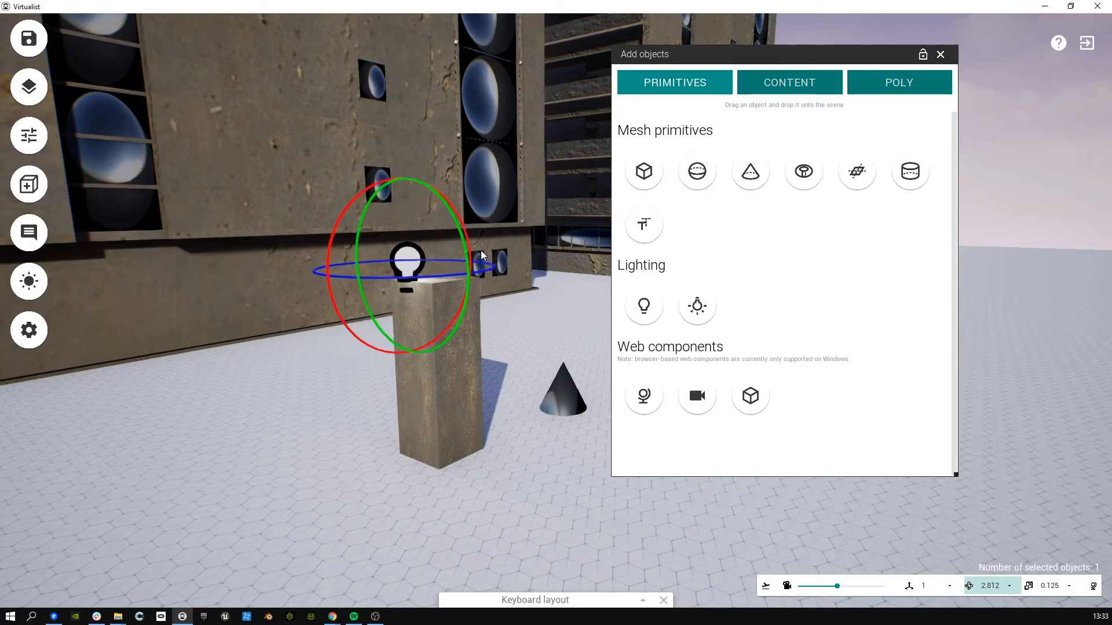
{"action": "key", "text": "r"}
{"action": "left_click", "coordinate": [613, 546]}
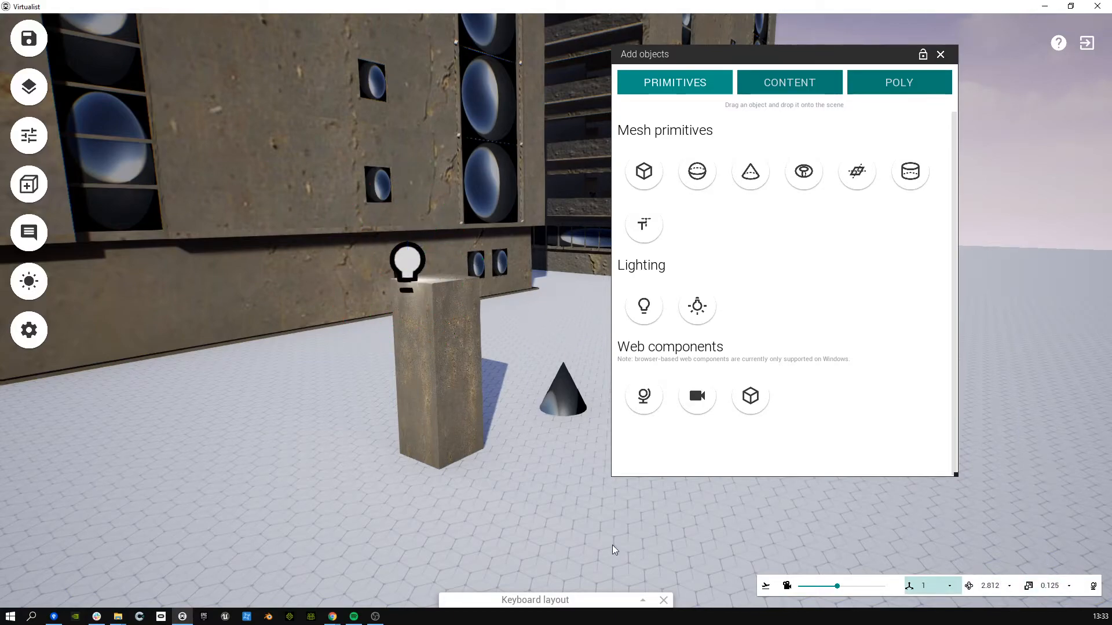
{"action": "left_click", "coordinate": [406, 267]}
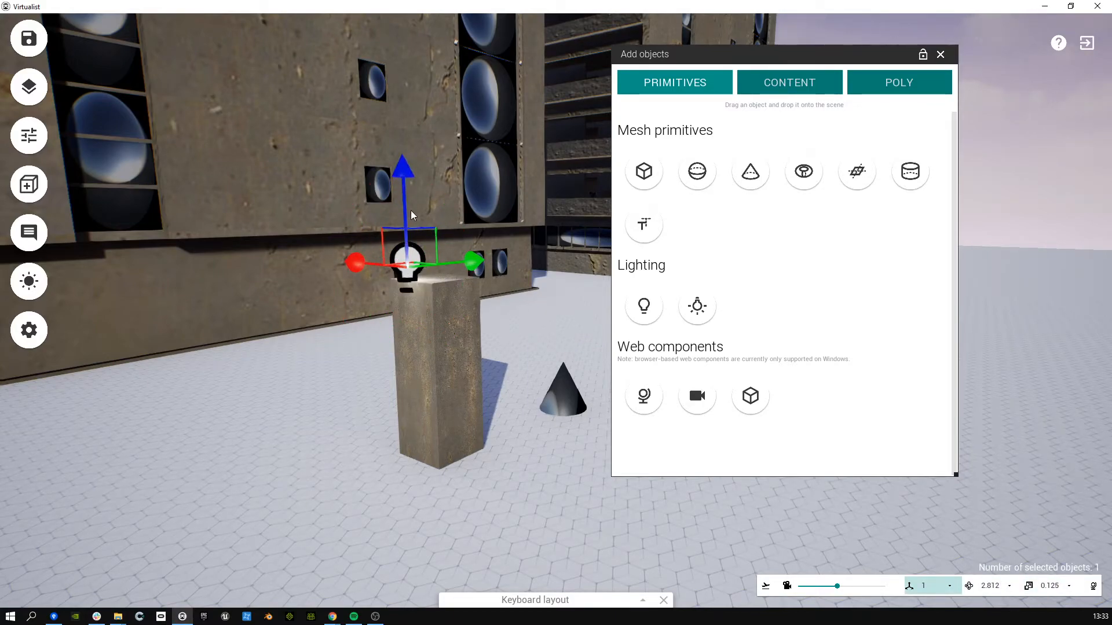
{"action": "left_click_drag", "start_coordinate": [403, 199], "coordinate": [452, 260]}
{"action": "left_click_drag", "start_coordinate": [469, 299], "coordinate": [503, 313]}
Step: Place a second light next to the pillar and bring up the Poly model library
{"action": "left_click", "coordinate": [502, 313]}
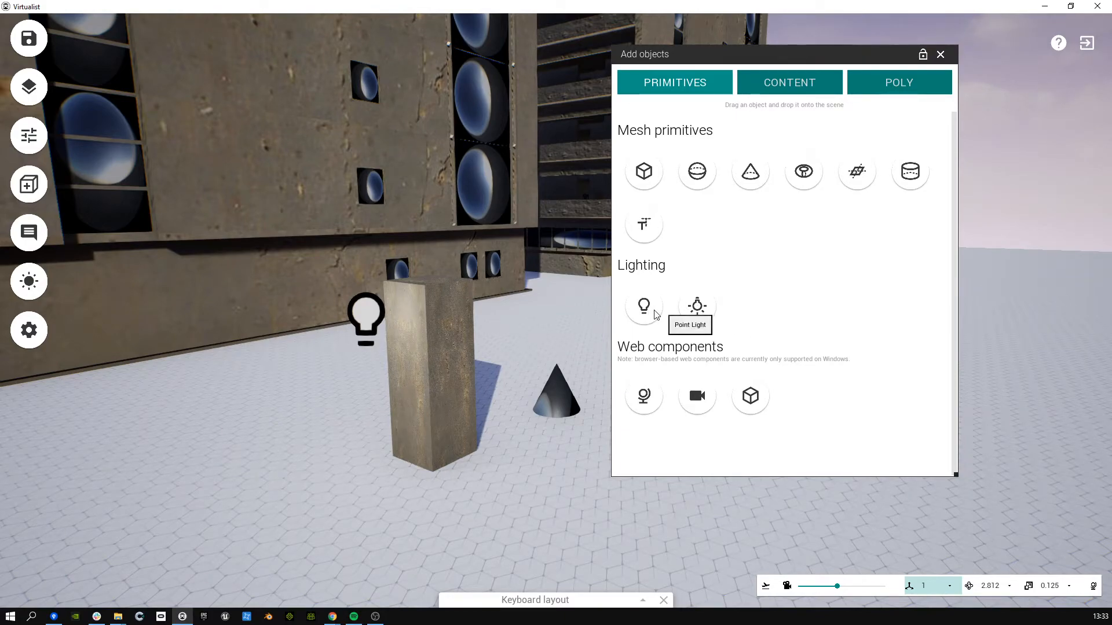
{"action": "left_click_drag", "start_coordinate": [697, 305], "coordinate": [449, 298]}
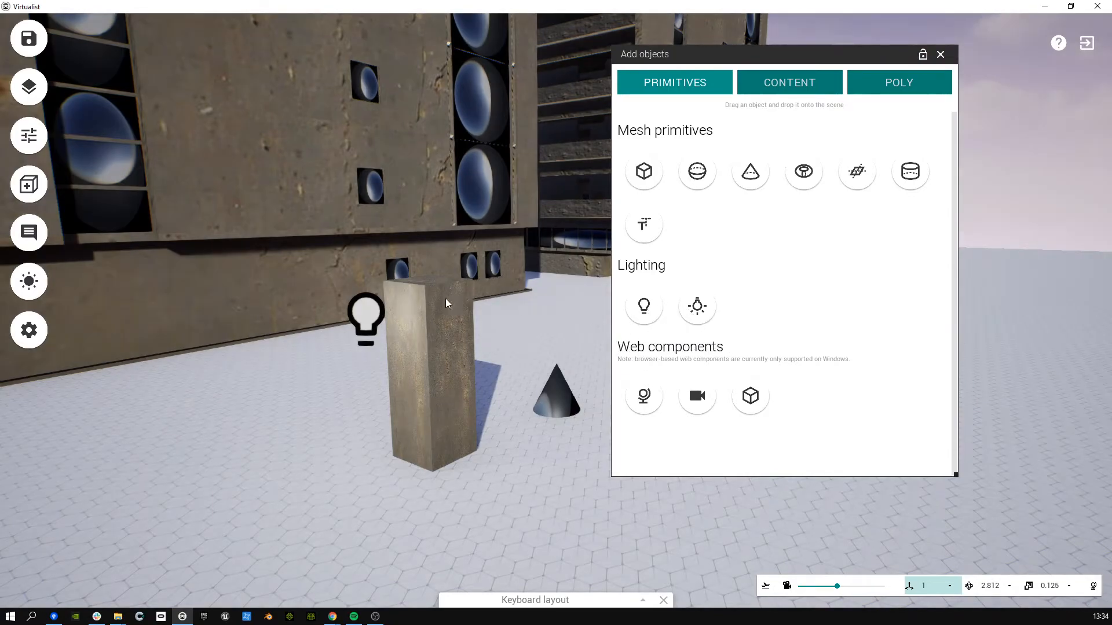
{"action": "left_click", "coordinate": [381, 324]}
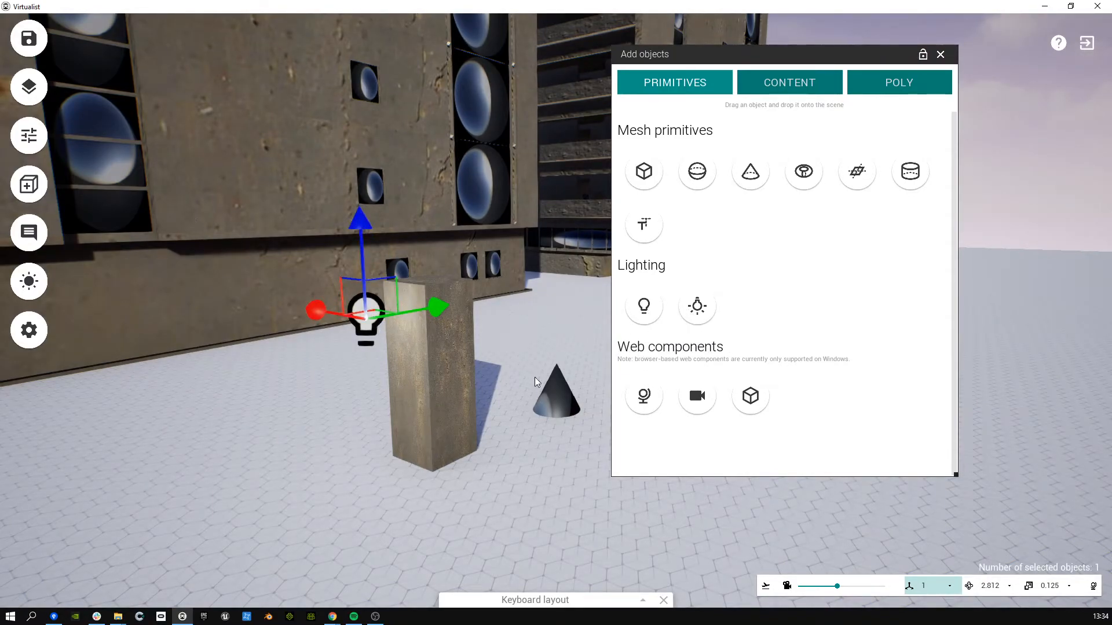
{"action": "key", "text": "s"}
{"action": "right_click_drag", "start_coordinate": [539, 155], "coordinate": [542, 161]}
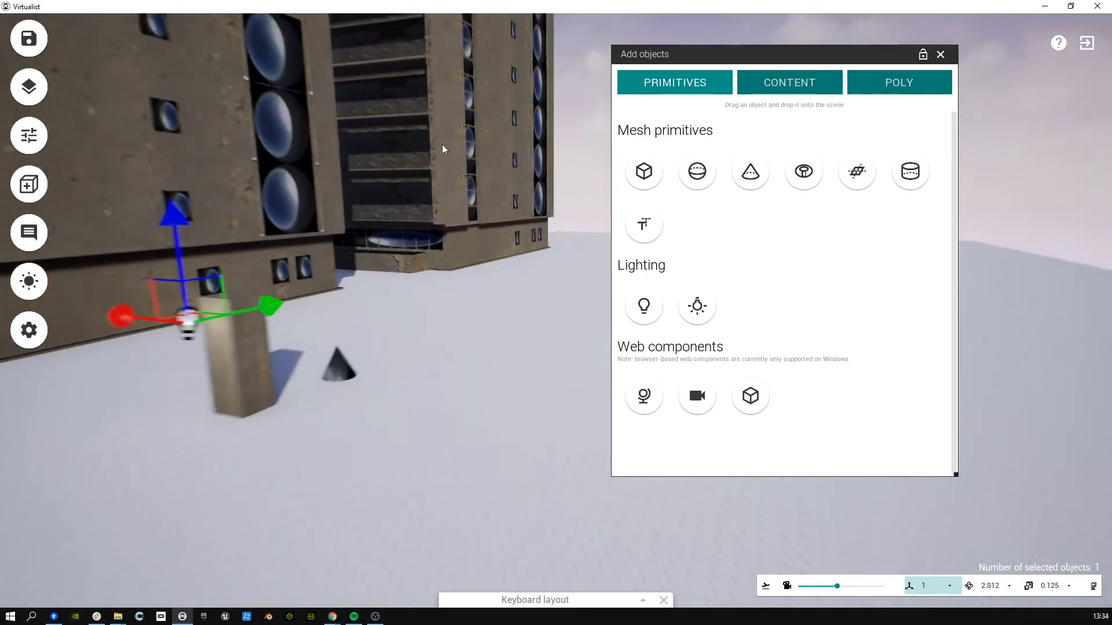
{"action": "left_click", "coordinate": [880, 92]}
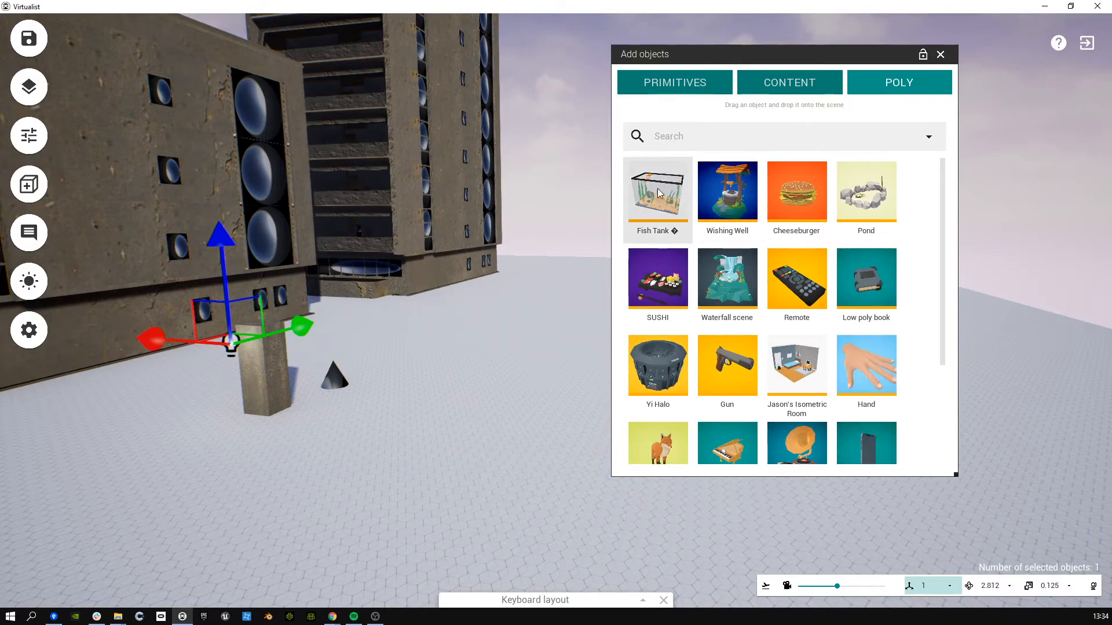
Step: Drop the Wishing Well model from the Poly library onto the floor near the cone
{"action": "left_click", "coordinate": [689, 137]}
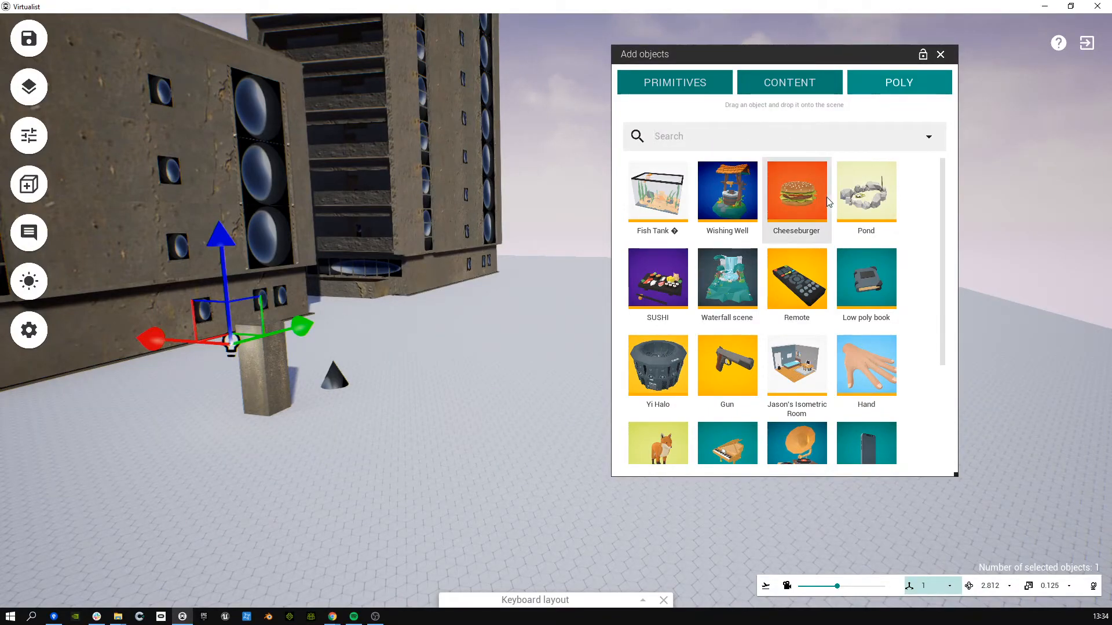
{"action": "left_click_drag", "start_coordinate": [749, 202], "coordinate": [540, 340]}
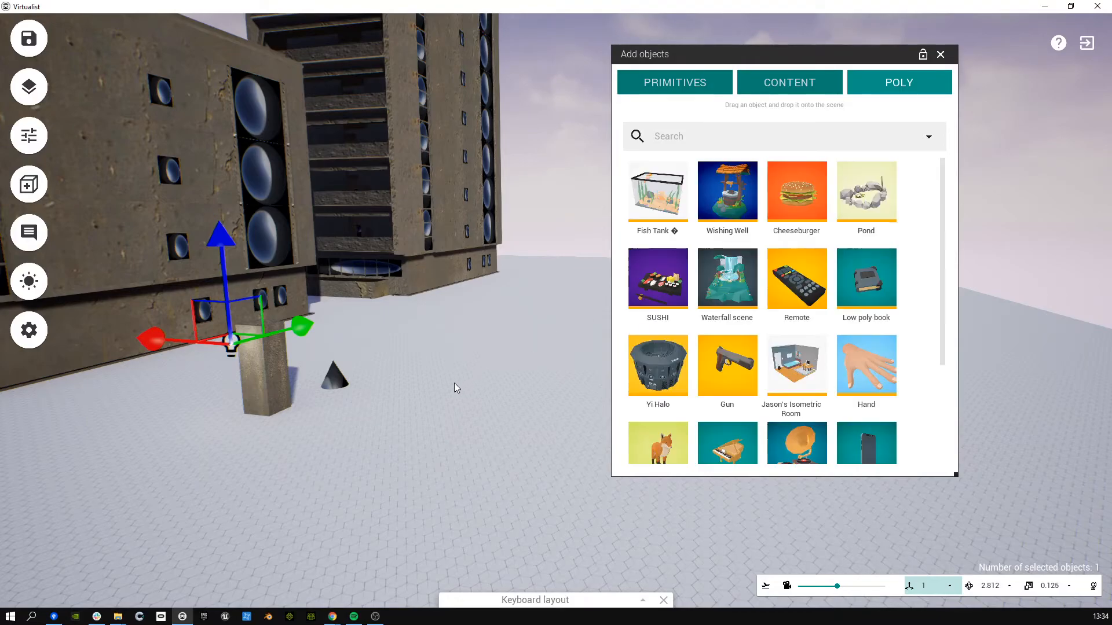
{"action": "left_click_drag", "start_coordinate": [713, 201], "coordinate": [460, 399]}
{"action": "right_click_drag", "start_coordinate": [519, 447], "coordinate": [466, 474]}
{"action": "key", "text": "w"}
{"action": "key", "text": "s"}
{"action": "key", "text": "w"}
{"action": "key", "text": "s"}
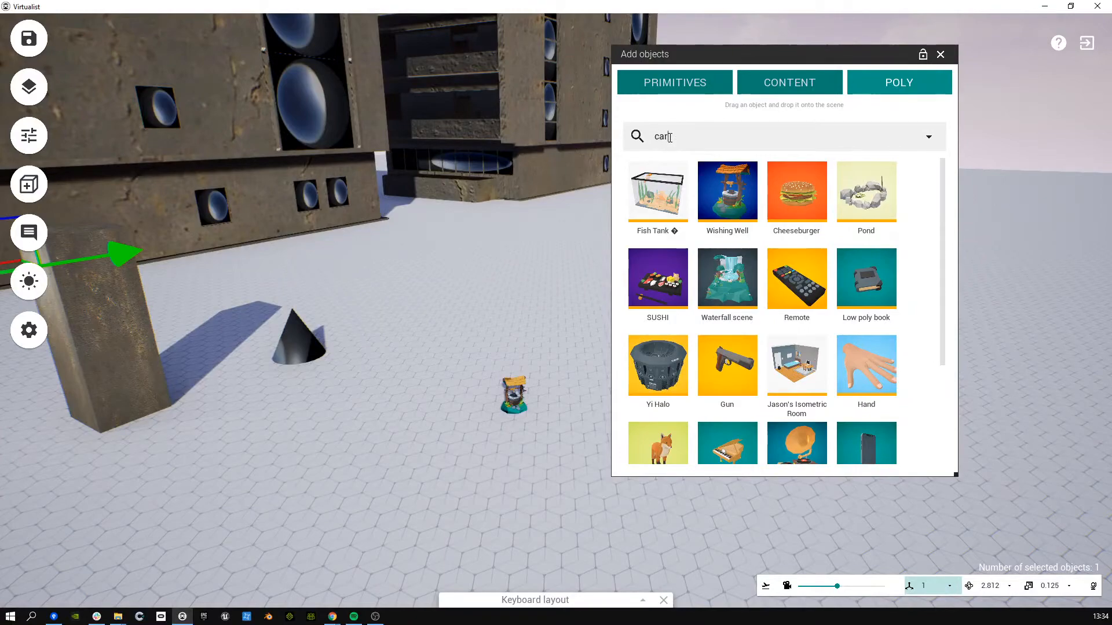
Step: Search for cars, place the red Camaro ZL1 2017 and scale it up
{"action": "key", "text": "Return"}
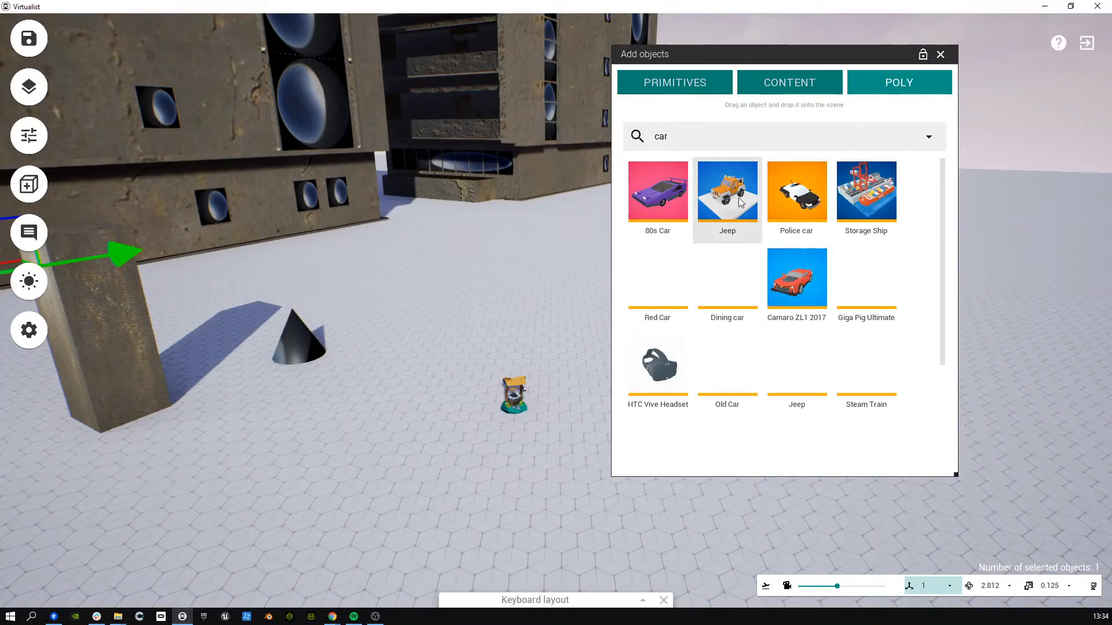
{"action": "left_click_drag", "start_coordinate": [797, 278], "coordinate": [449, 417]}
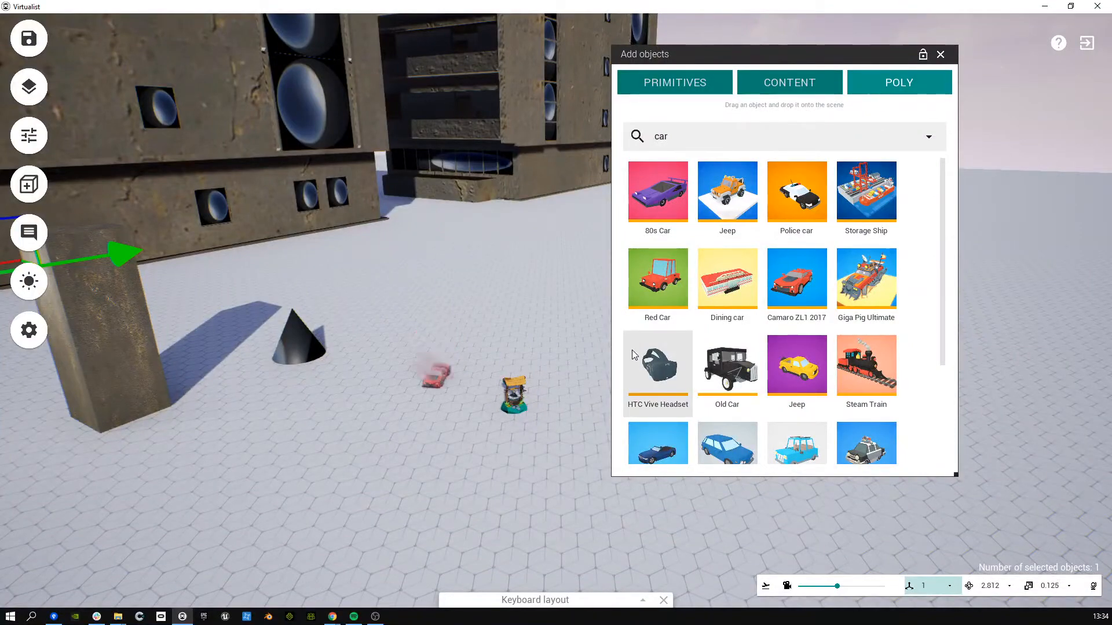
{"action": "left_click", "coordinate": [441, 376]}
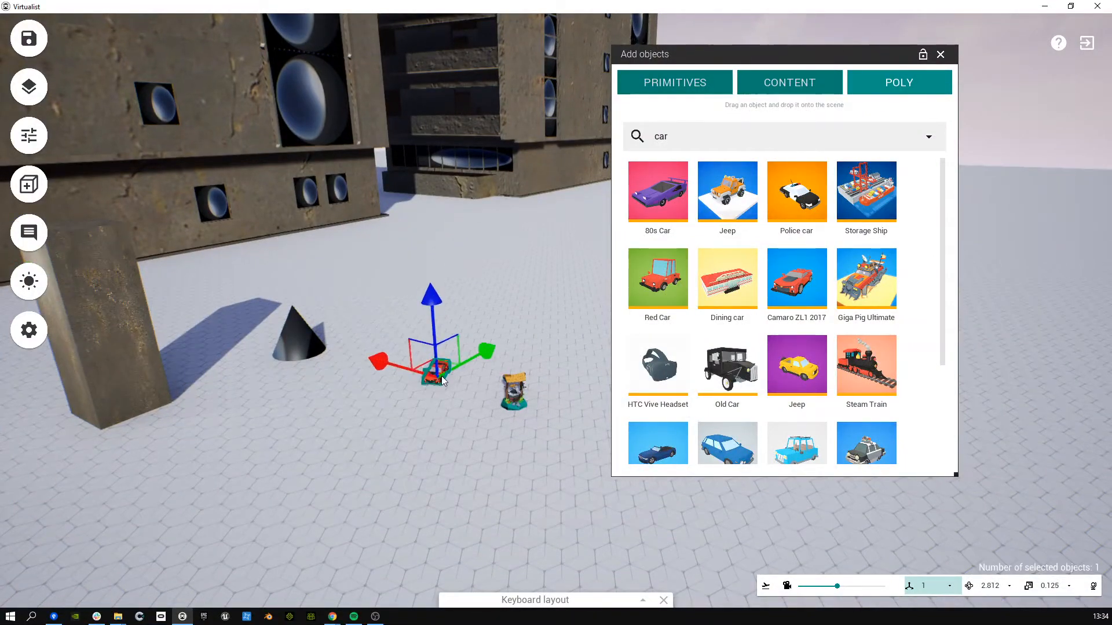
{"action": "left_click", "coordinate": [437, 380]}
{"action": "left_click", "coordinate": [436, 380]}
{"action": "left_click_drag", "start_coordinate": [450, 398], "coordinate": [367, 315]}
{"action": "left_click_drag", "start_coordinate": [451, 369], "coordinate": [3, 4]}
Step: Inspect the enlarged Camaro, deselect it, and return to the primitive shapes list
{"action": "left_click", "coordinate": [503, 497]}
{"action": "right_click_drag", "start_coordinate": [505, 499], "coordinate": [363, 386]}
{"action": "key", "text": "a"}
{"action": "key", "text": "s"}
{"action": "left_click", "coordinate": [447, 389]}
{"action": "key", "text": "s"}
{"action": "key", "text": "w"}
{"action": "key", "text": "s"}
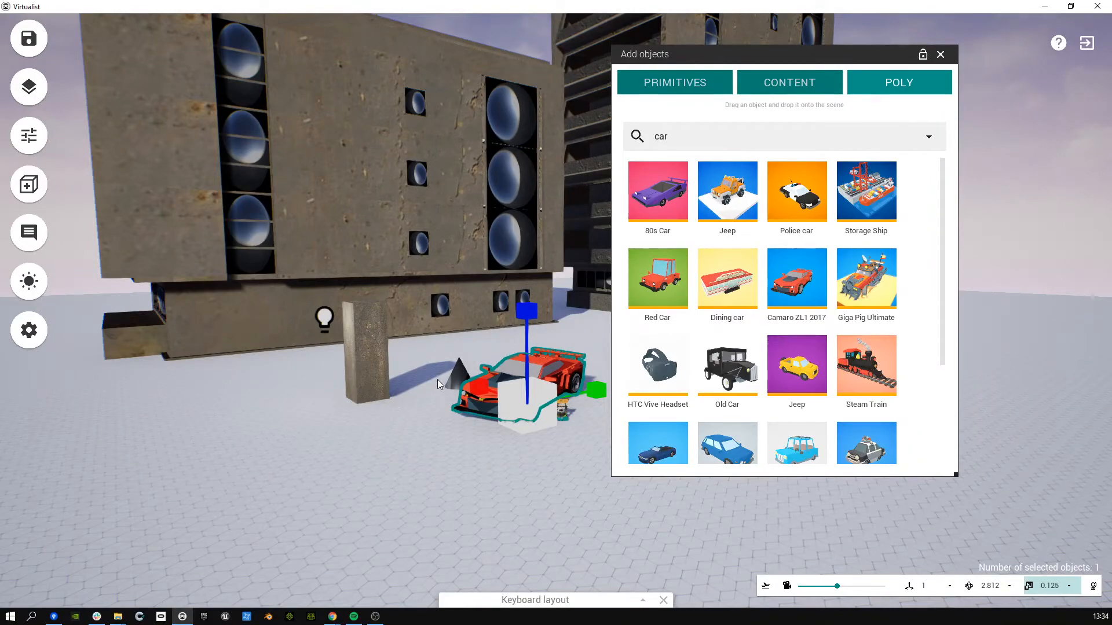
{"action": "left_click", "coordinate": [521, 471]}
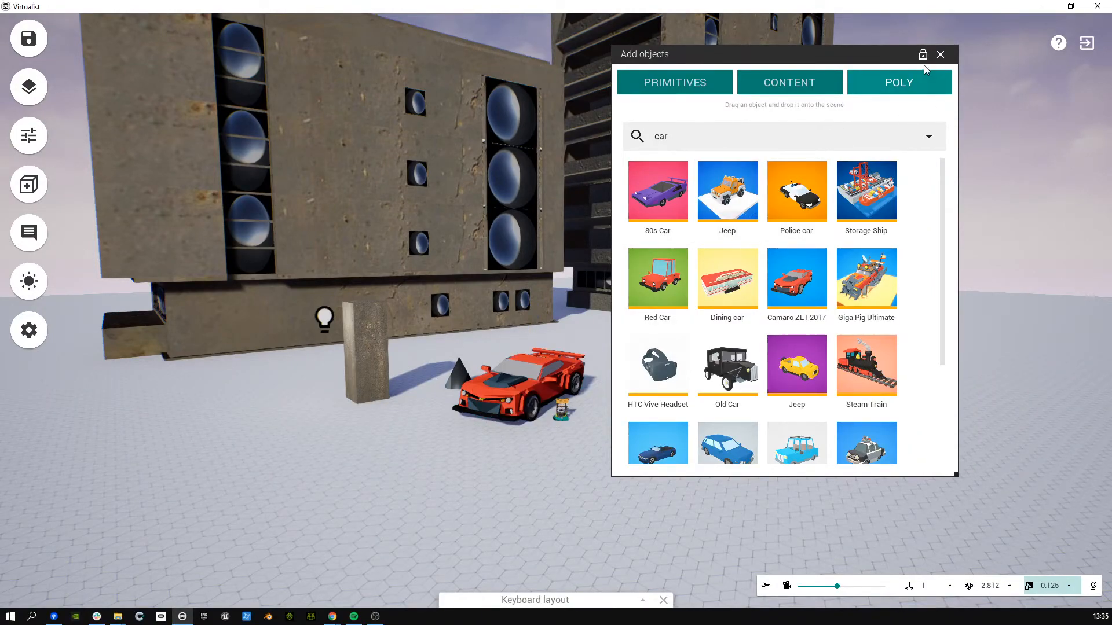
{"action": "left_click", "coordinate": [705, 87]}
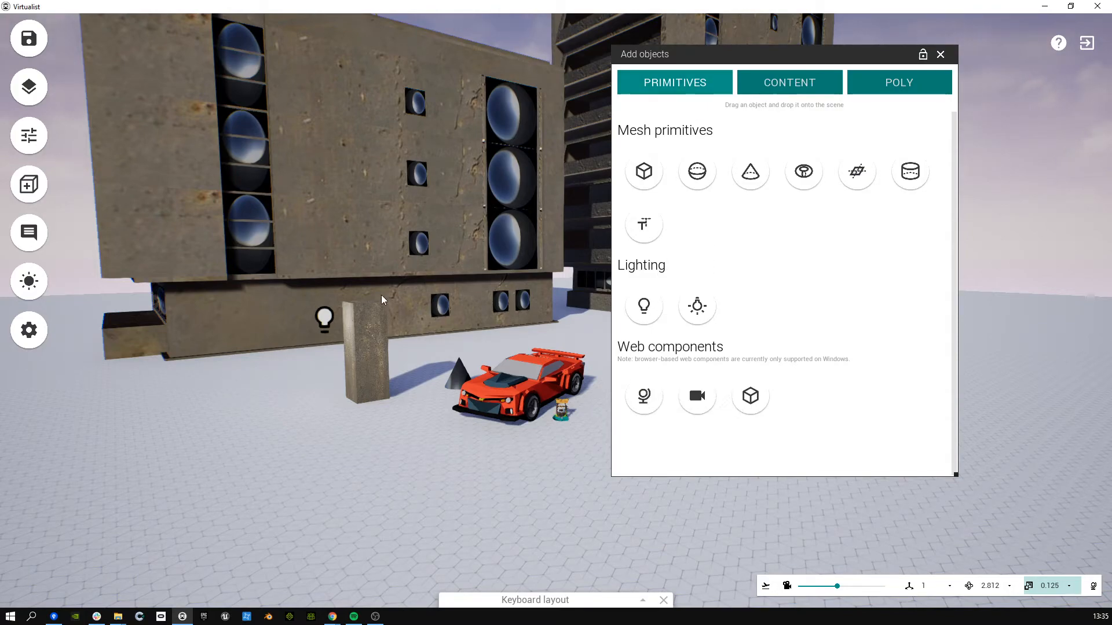
Step: Orbit and fly around the pillar, cone and red Camaro to view them up close
{"action": "scroll", "coordinate": [348, 280], "scroll_direction": "up", "scroll_amount": 3}
{"action": "mouse_move", "coordinate": [348, 280]}
{"action": "right_mouse_down"}
{"action": "mouse_move", "coordinate": [367, 318]}
{"action": "mouse_move", "coordinate": [383, 322]}
{"action": "mouse_move", "coordinate": [348, 297]}
{"action": "right_mouse_up"}
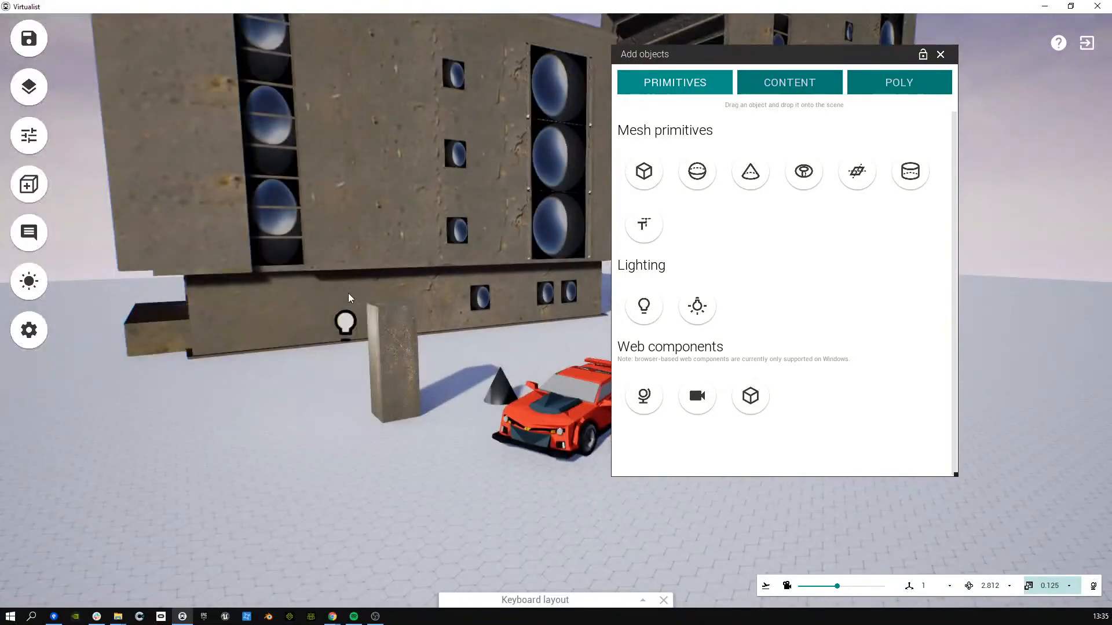
{"action": "mouse_move", "coordinate": [191, 298]}
{"action": "right_mouse_down"}
{"action": "mouse_move", "coordinate": [209, 315]}
{"action": "mouse_move", "coordinate": [232, 308]}
{"action": "mouse_move", "coordinate": [190, 302]}
{"action": "right_mouse_up"}
{"action": "key", "text": "a"}
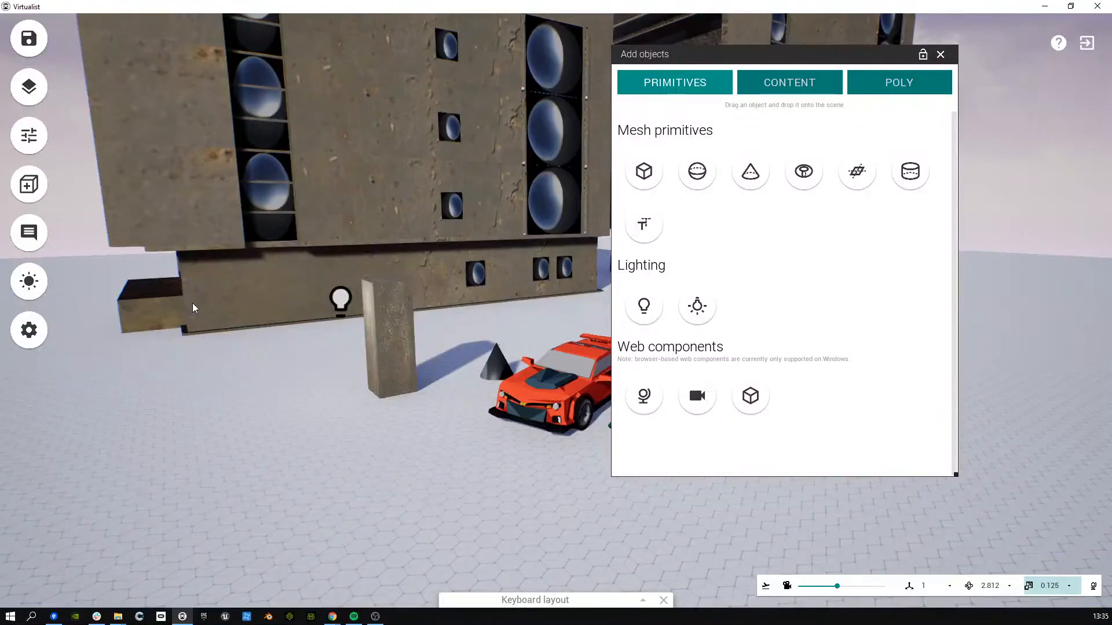
{"action": "key", "text": "a"}
{"action": "right_click_drag", "start_coordinate": [272, 322], "coordinate": [326, 326]}
{"action": "key", "text": "a"}
{"action": "key", "text": "w"}
{"action": "key", "text": "w"}
{"action": "key", "text": "s"}
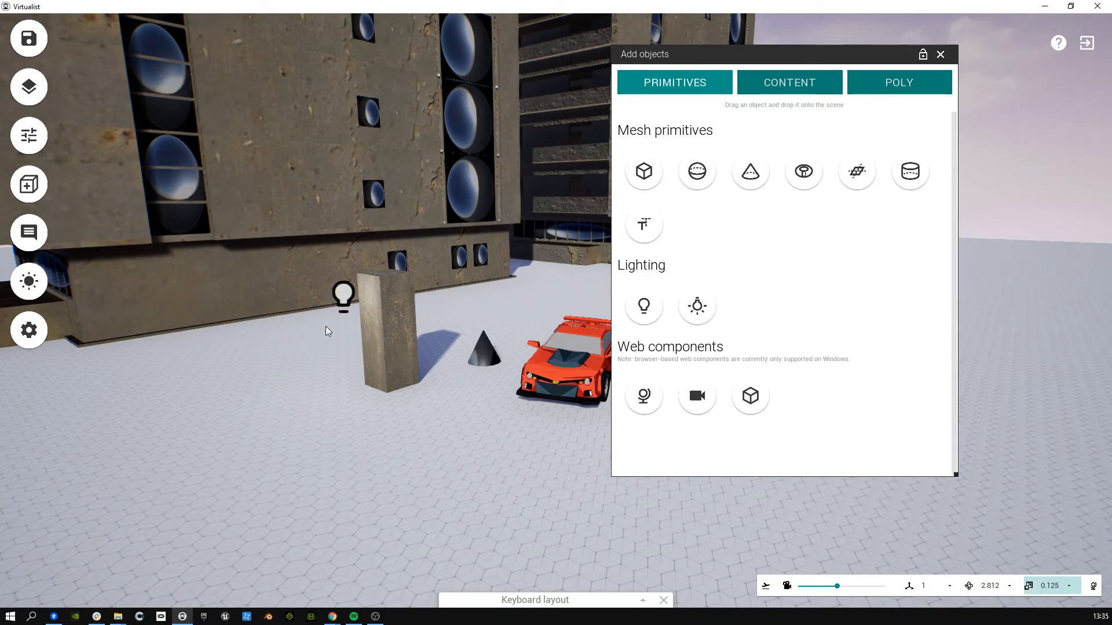
Step: Turn the view toward the building and move in on the pillar
{"action": "right_click_drag", "start_coordinate": [530, 285], "coordinate": [501, 269]}
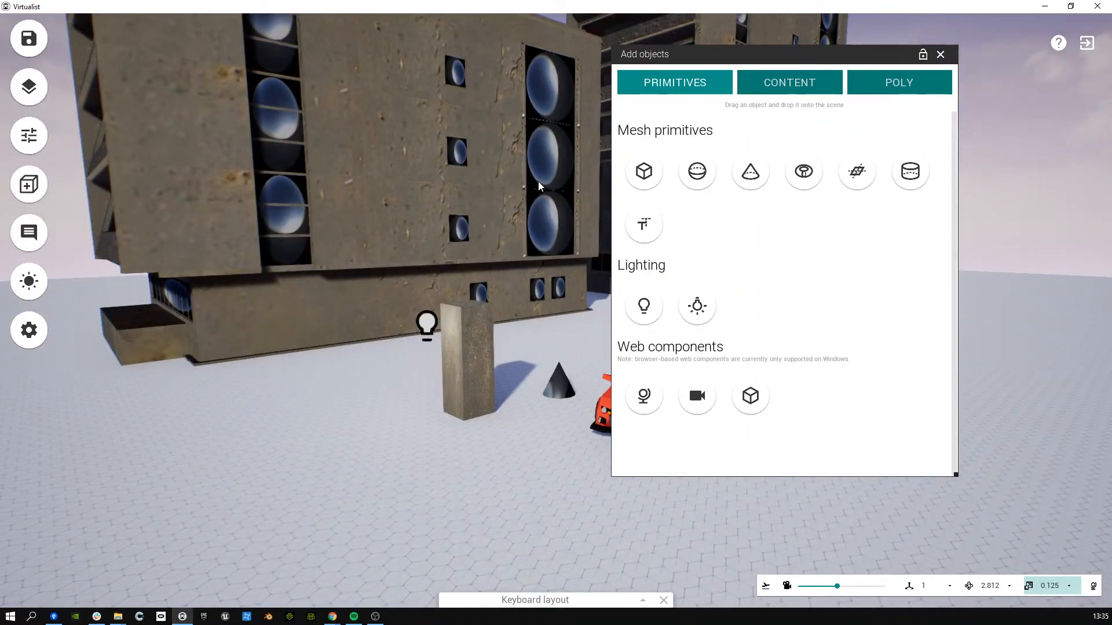
{"action": "mouse_move", "coordinate": [523, 187]}
{"action": "right_mouse_down"}
{"action": "mouse_move", "coordinate": [503, 205]}
{"action": "mouse_move", "coordinate": [570, 216]}
{"action": "mouse_move", "coordinate": [520, 205]}
{"action": "right_mouse_up"}
{"action": "key", "text": "s"}
{"action": "key", "text": "w"}
{"action": "key", "text": "w"}
{"action": "key", "text": "s"}
{"action": "key", "text": "s"}
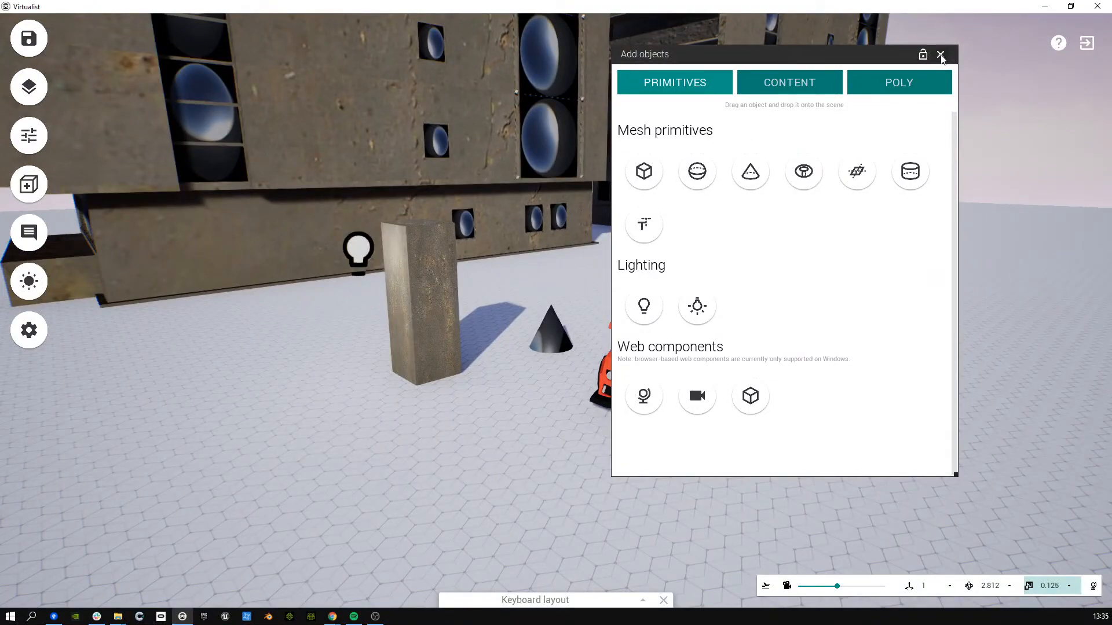
Step: Close the Add objects panel and pull back to see the whole scene
{"action": "left_click", "coordinate": [941, 54]}
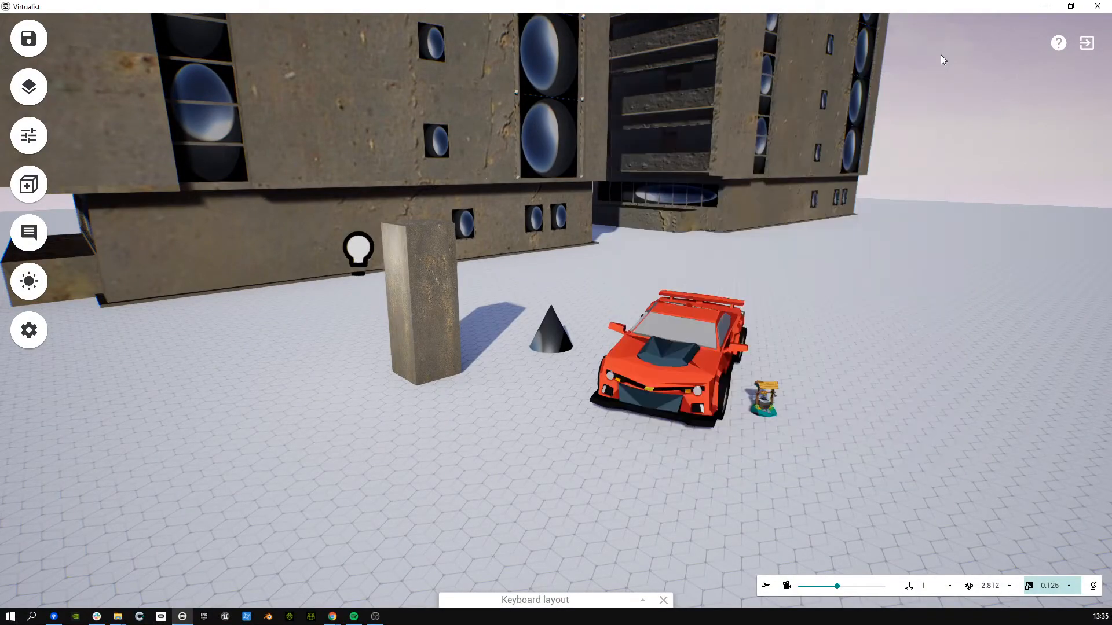
{"action": "right_click_drag", "start_coordinate": [843, 171], "coordinate": [886, 133]}
{"action": "right_click_drag", "start_coordinate": [191, 270], "coordinate": [303, 316]}
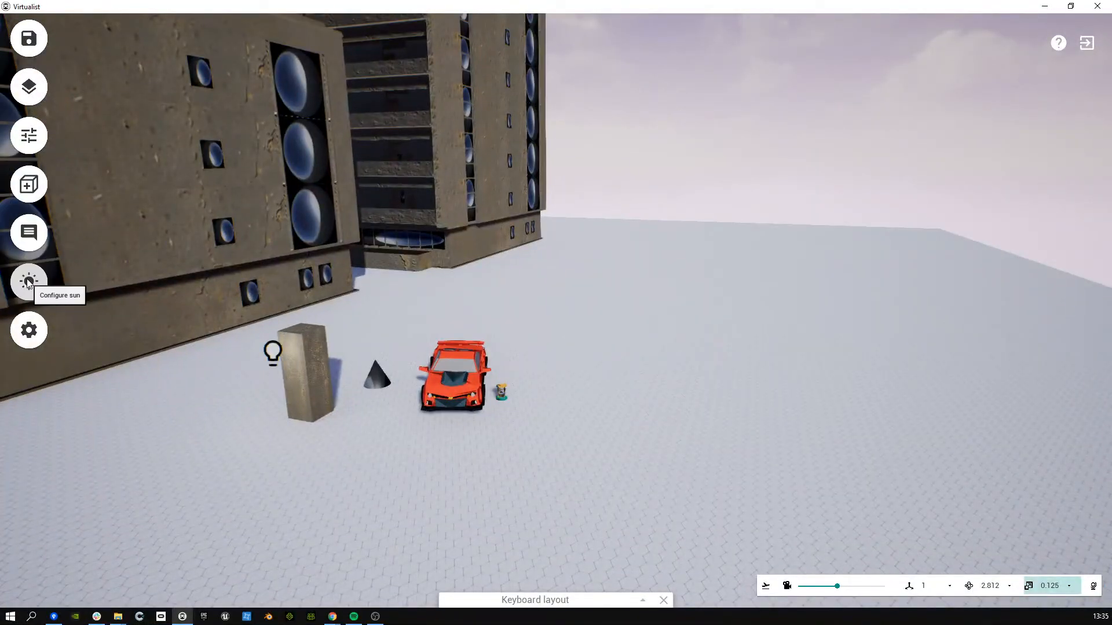
Step: Open the World Outliner, Object properties and Issue list, and arrange them side by side
{"action": "left_click", "coordinate": [29, 87]}
{"action": "left_click", "coordinate": [30, 136]}
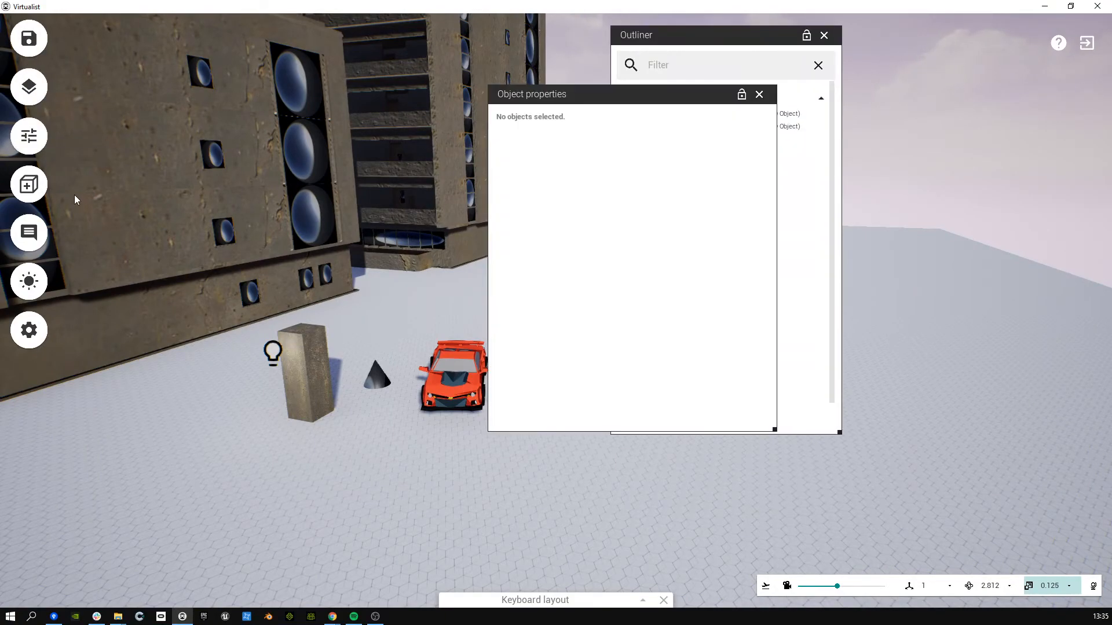
{"action": "left_click_drag", "start_coordinate": [498, 94], "coordinate": [268, 93]}
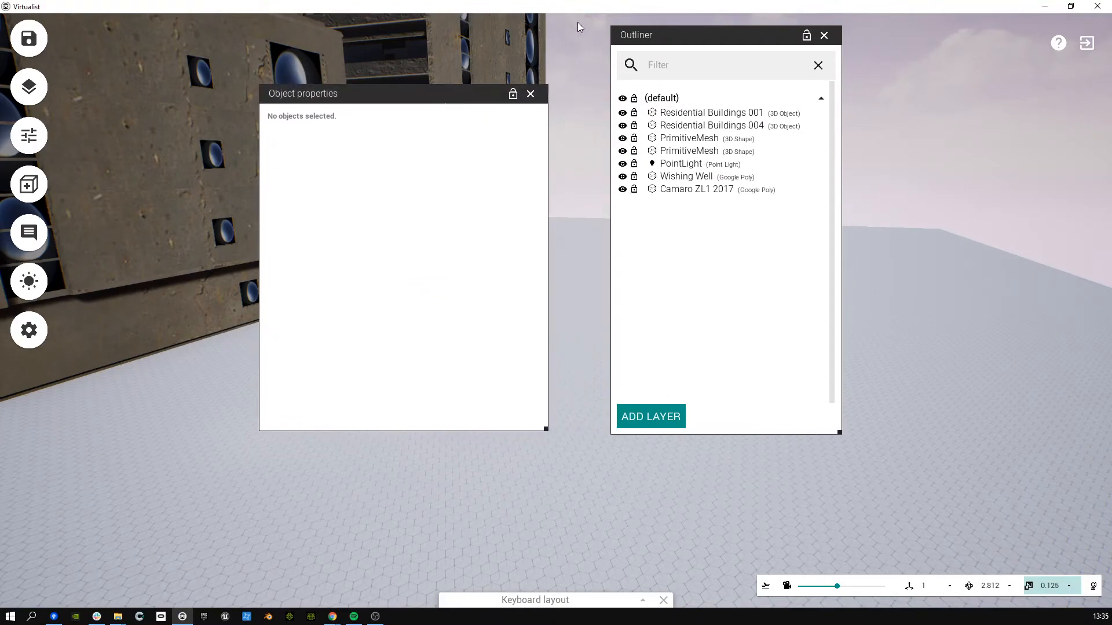
{"action": "left_click_drag", "start_coordinate": [637, 44], "coordinate": [537, 107]}
{"action": "left_click", "coordinate": [29, 233]}
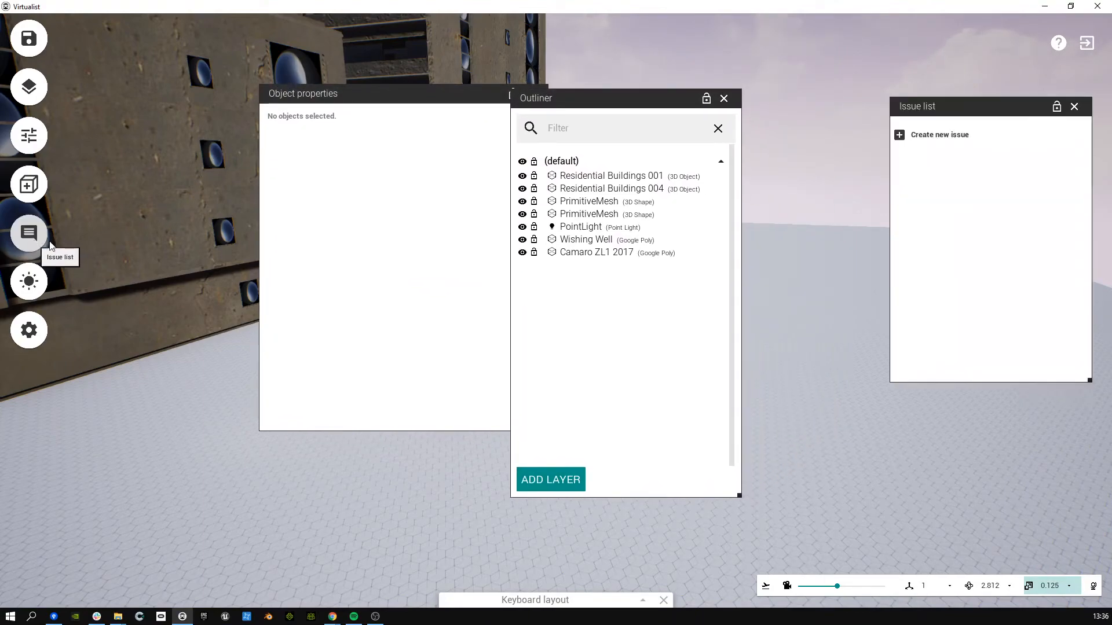
{"action": "left_click_drag", "start_coordinate": [938, 101], "coordinate": [706, 81]}
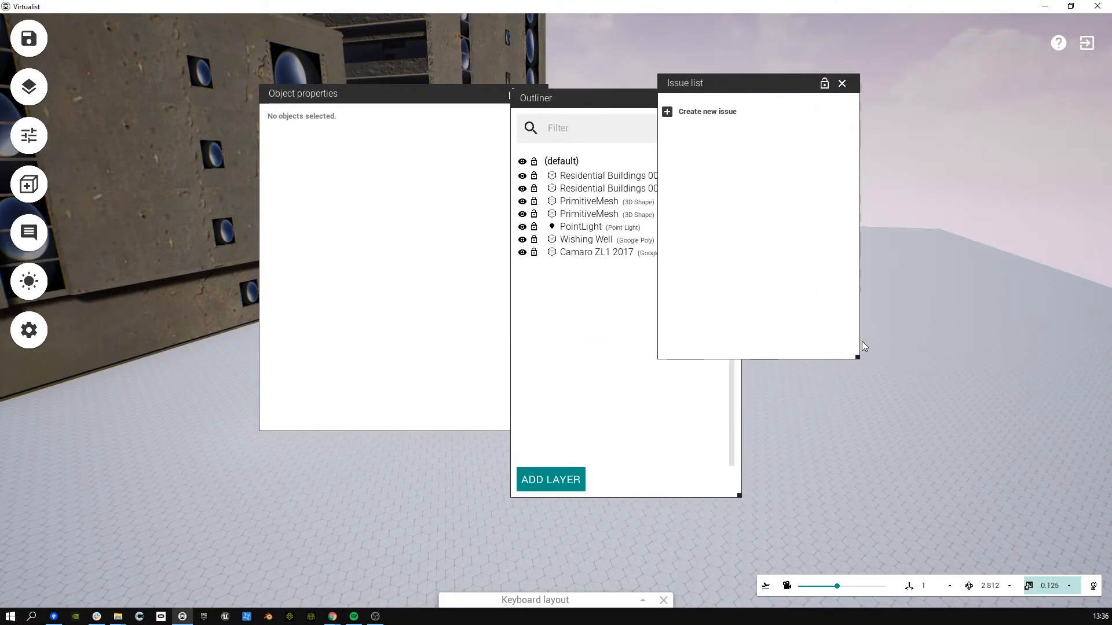
{"action": "left_click_drag", "start_coordinate": [856, 358], "coordinate": [857, 234]}
{"action": "left_click_drag", "start_coordinate": [744, 504], "coordinate": [818, 320]}
Step: Close Object properties, select Residential Buildings 004 in the Outliner, and restore the window smaller
{"action": "left_click", "coordinate": [564, 112]}
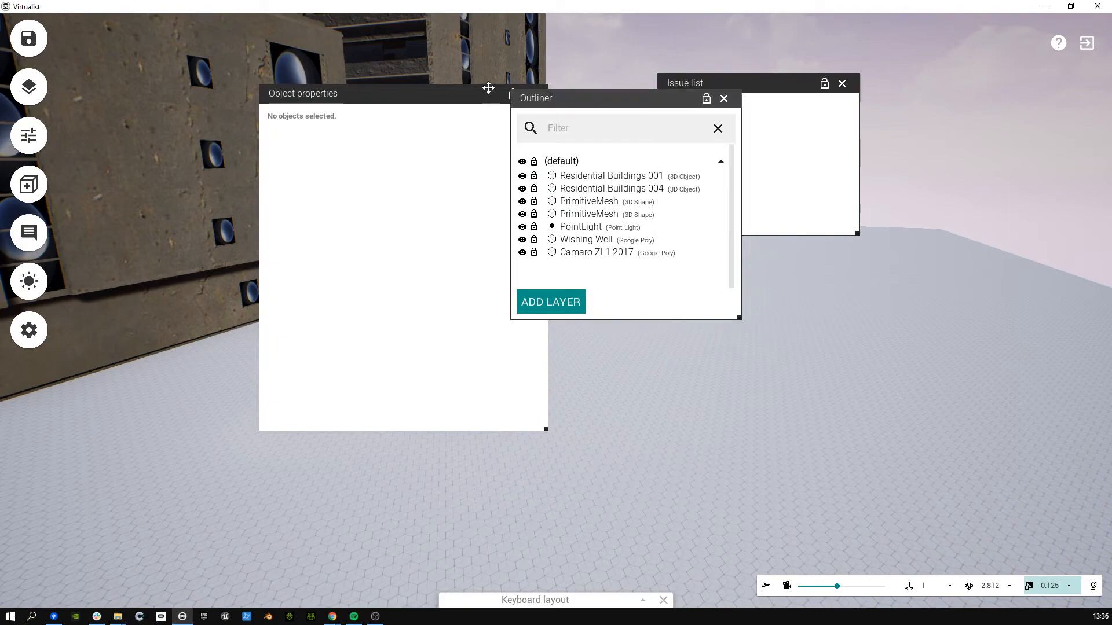
{"action": "left_click", "coordinate": [446, 90]}
{"action": "left_click", "coordinate": [513, 95]}
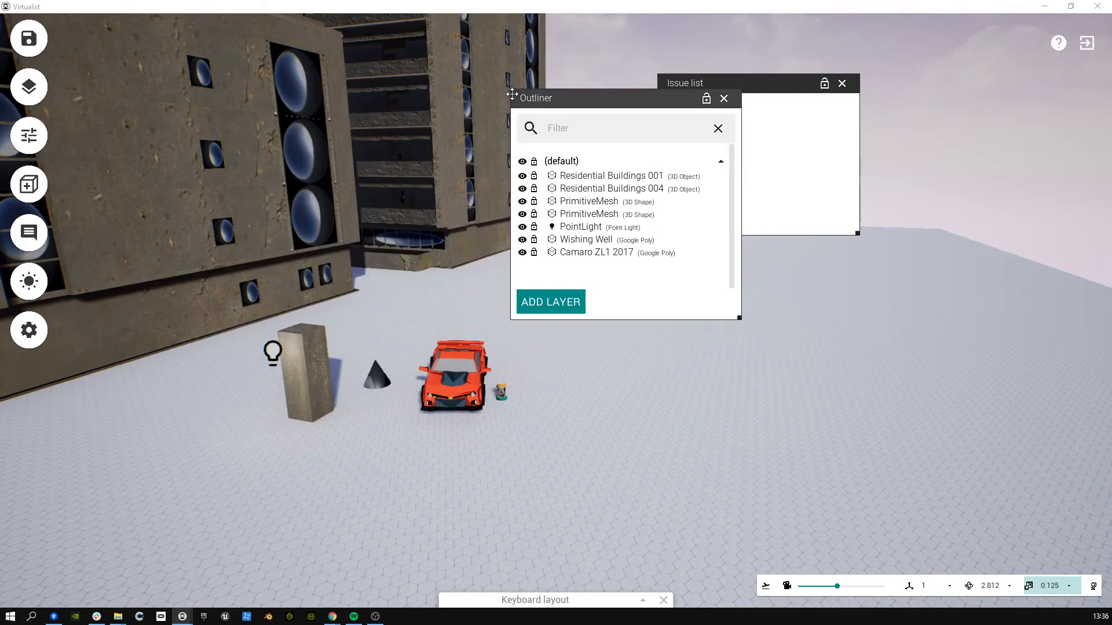
{"action": "mouse_move", "coordinate": [426, 80]}
{"action": "left_mouse_down"}
{"action": "mouse_move", "coordinate": [478, 84]}
{"action": "mouse_move", "coordinate": [422, 64]}
{"action": "mouse_move", "coordinate": [408, 72]}
{"action": "left_mouse_up"}
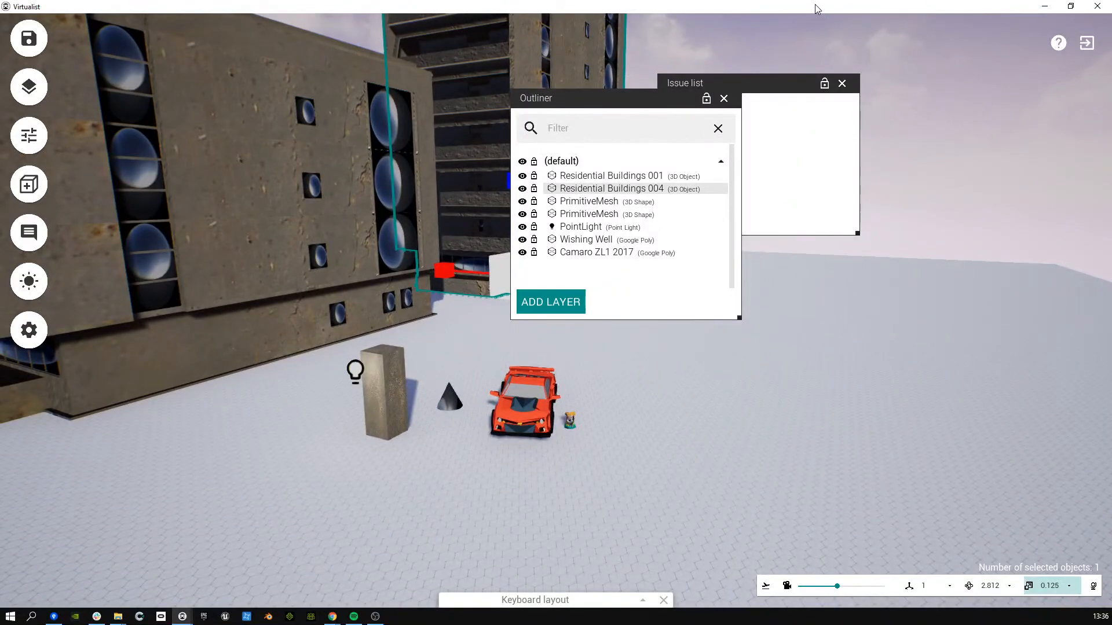
{"action": "double_click", "coordinate": [815, 5]}
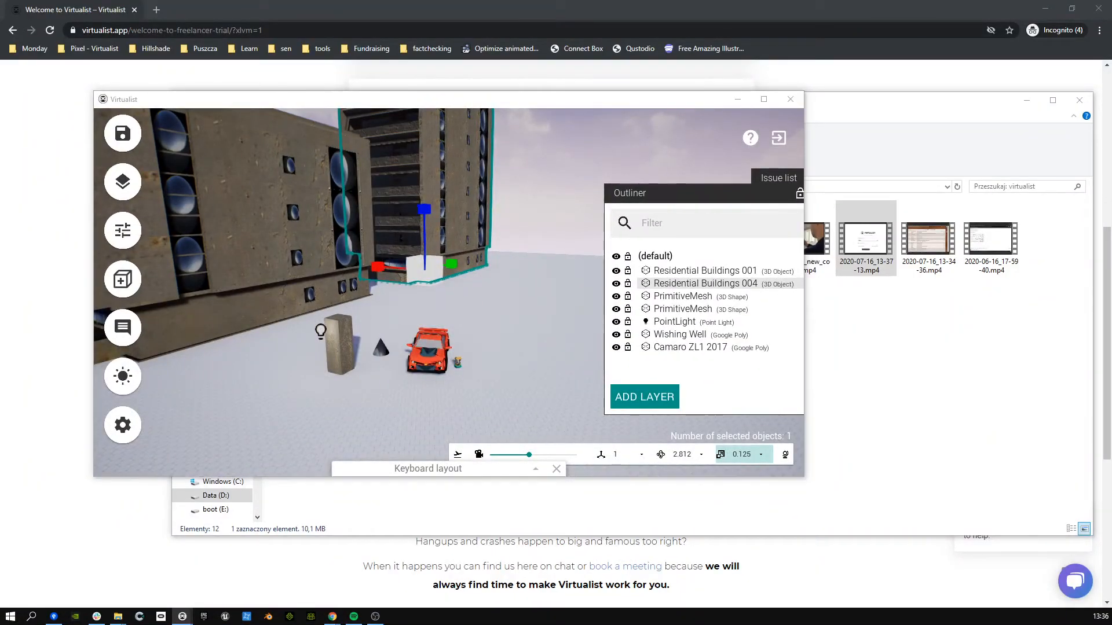
Step: Review Residential Buildings 004 at X 294, Y 1187, Z 0, scale 1, then dock the properties panel
{"action": "left_click_drag", "start_coordinate": [0, 87], "coordinate": [544, 214]}
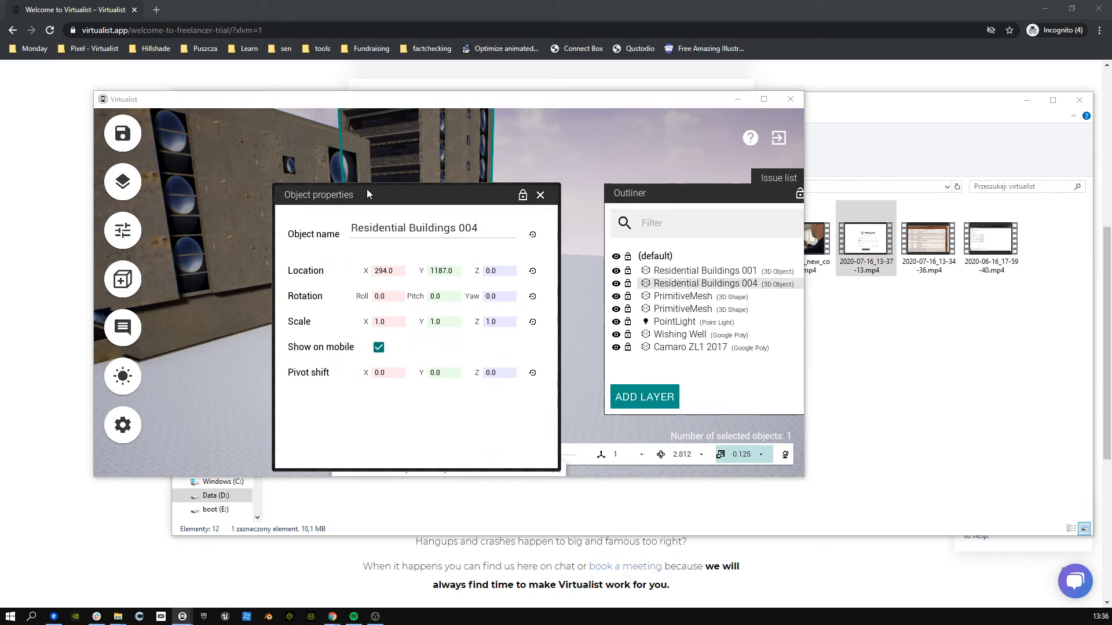
{"action": "left_click_drag", "start_coordinate": [368, 195], "coordinate": [338, 168]}
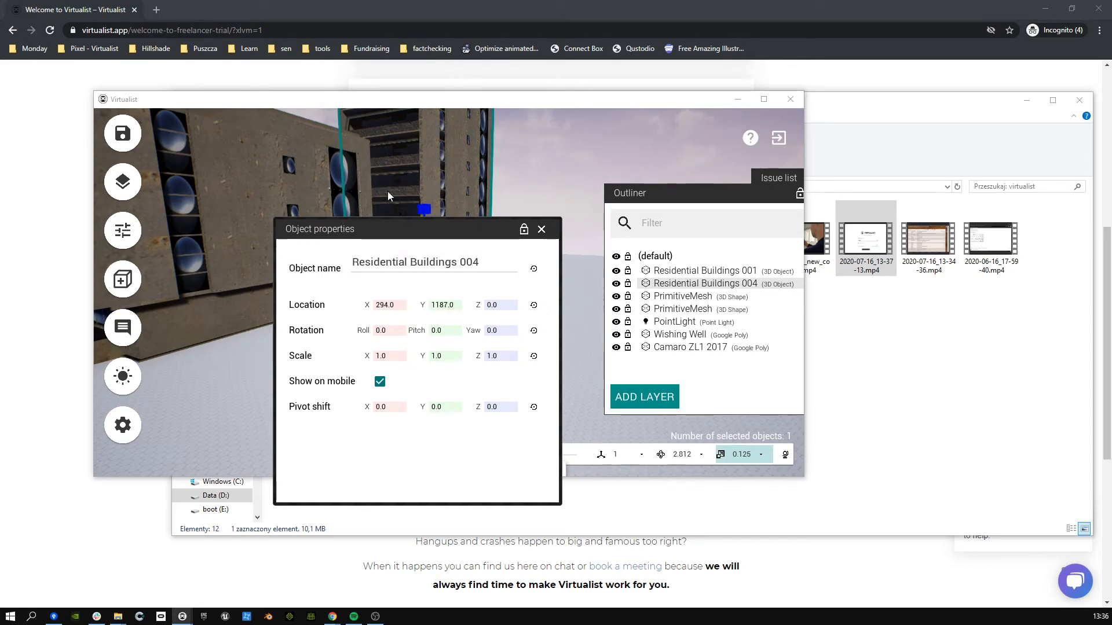
{"action": "left_click_drag", "start_coordinate": [353, 228], "coordinate": [407, 151]}
{"action": "left_click", "coordinate": [592, 193]}
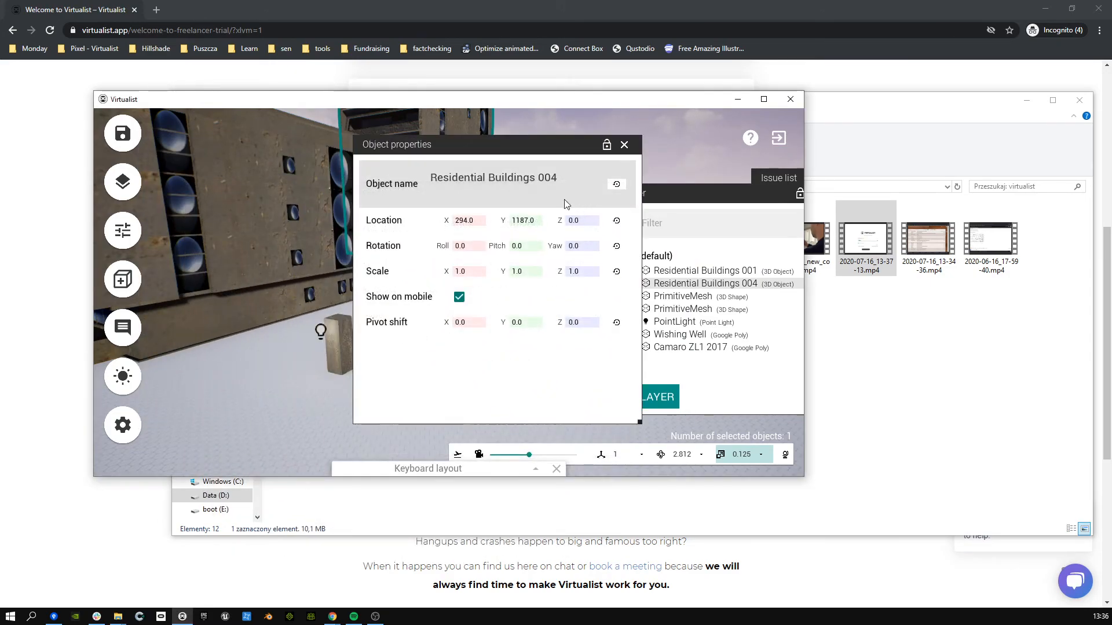
Step: Make the Virtualist window fill the screen again
{"action": "double_click", "coordinate": [390, 96]}
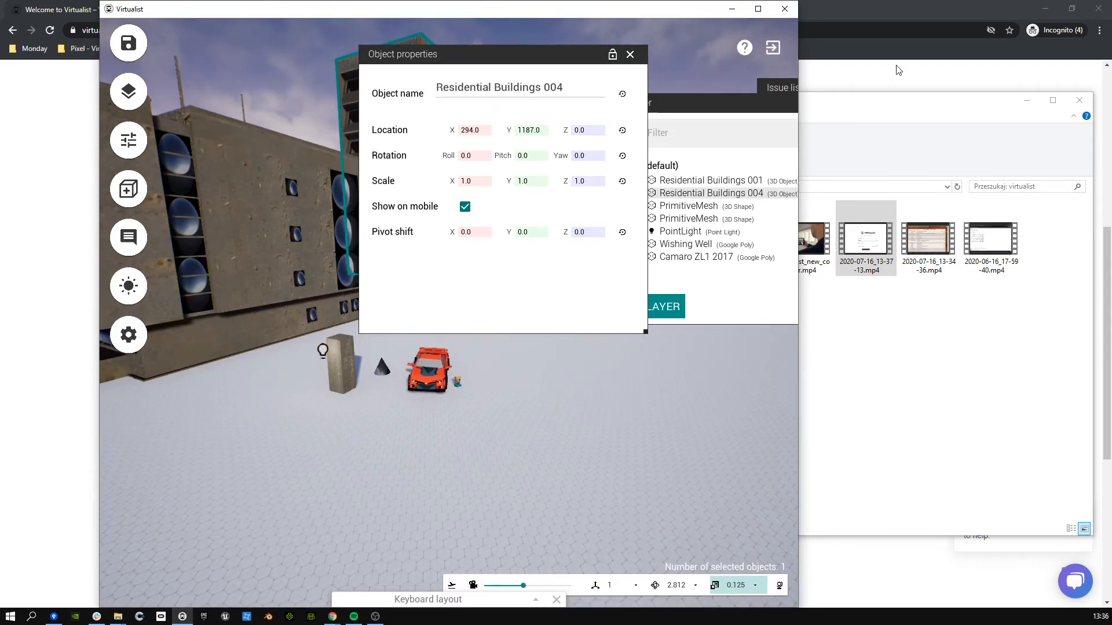
{"action": "double_click", "coordinate": [536, 11]}
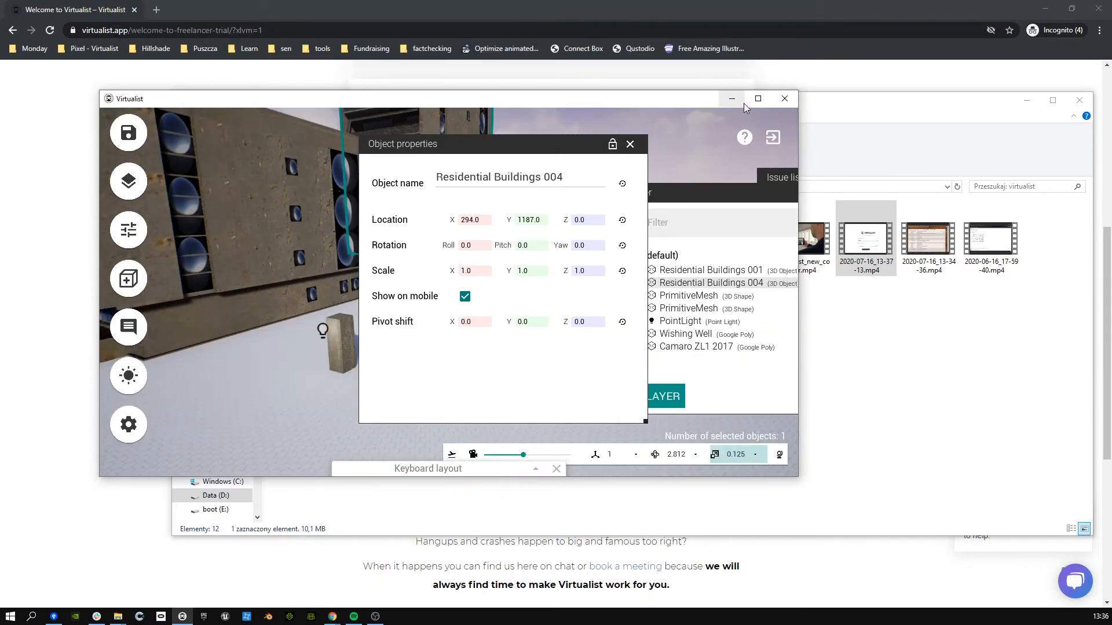
{"action": "left_click", "coordinate": [758, 98]}
Step: Close the object properties, Outliner and Issue list panels, then start saving the scene
{"action": "left_click", "coordinate": [529, 47]}
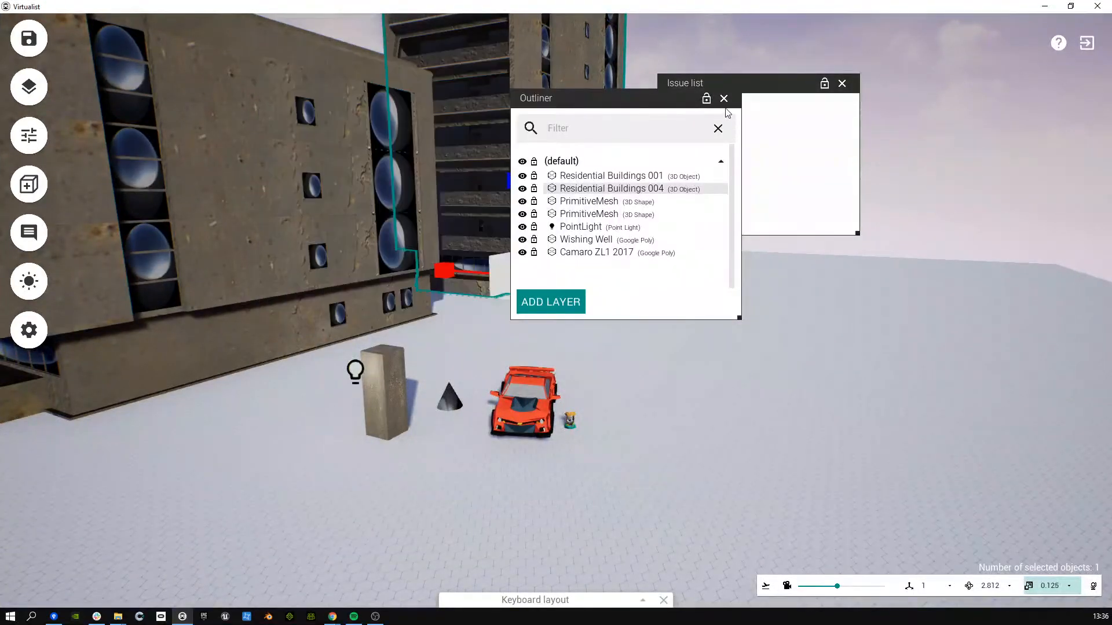
{"action": "left_click", "coordinate": [723, 98]}
{"action": "left_click", "coordinate": [842, 83]}
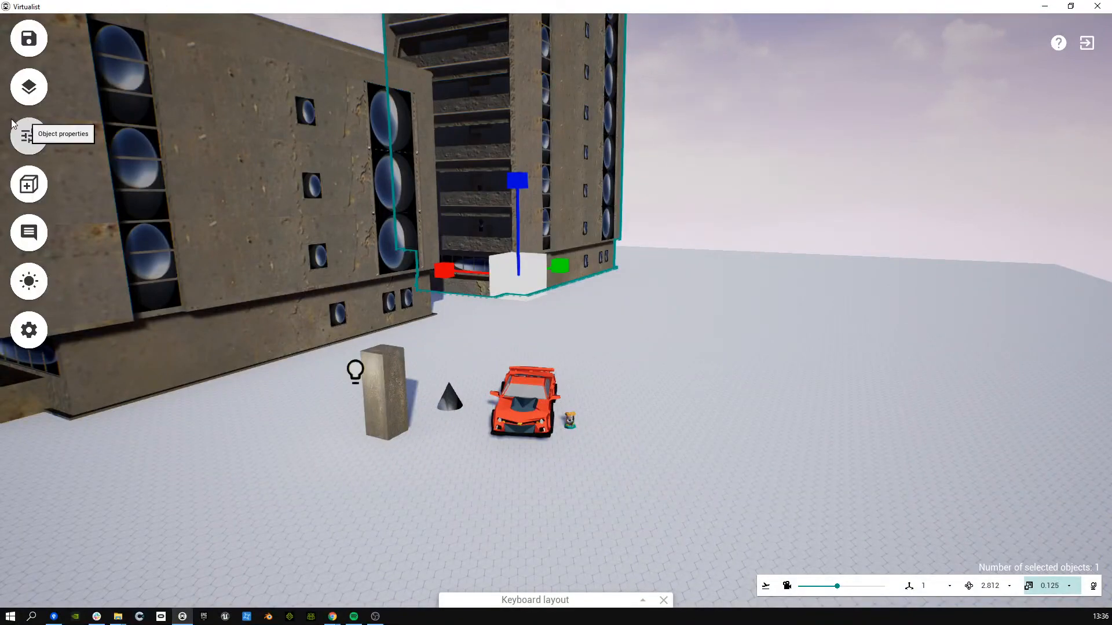
{"action": "left_click", "coordinate": [28, 53]}
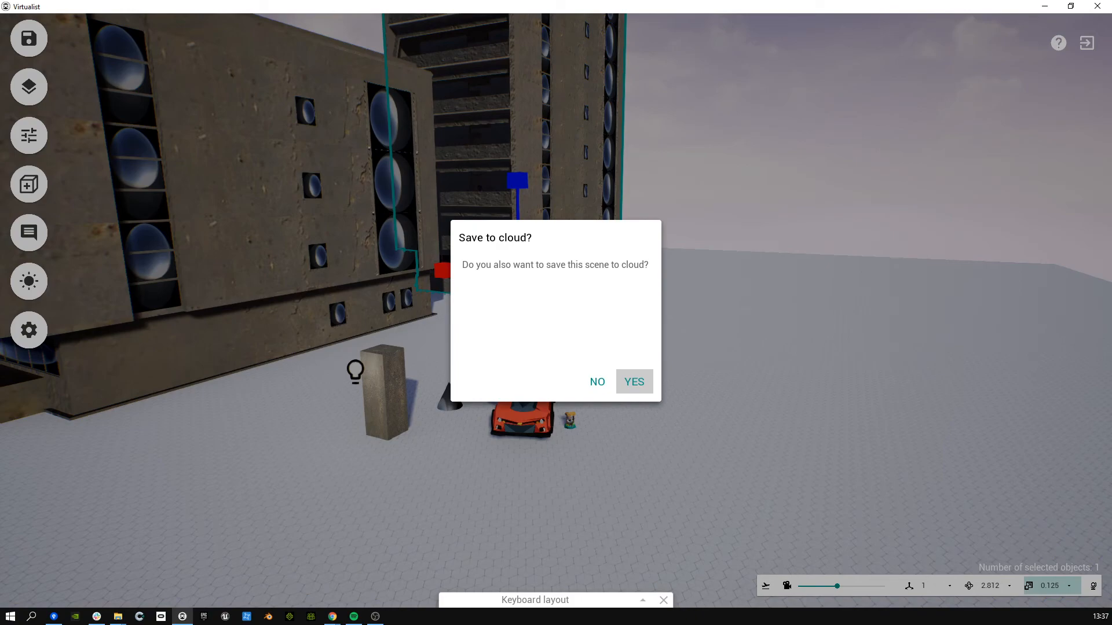
Step: Save the scene to the cloud too, then exit and confirm returning to the Local Drive Projects list
{"action": "left_click", "coordinate": [635, 382]}
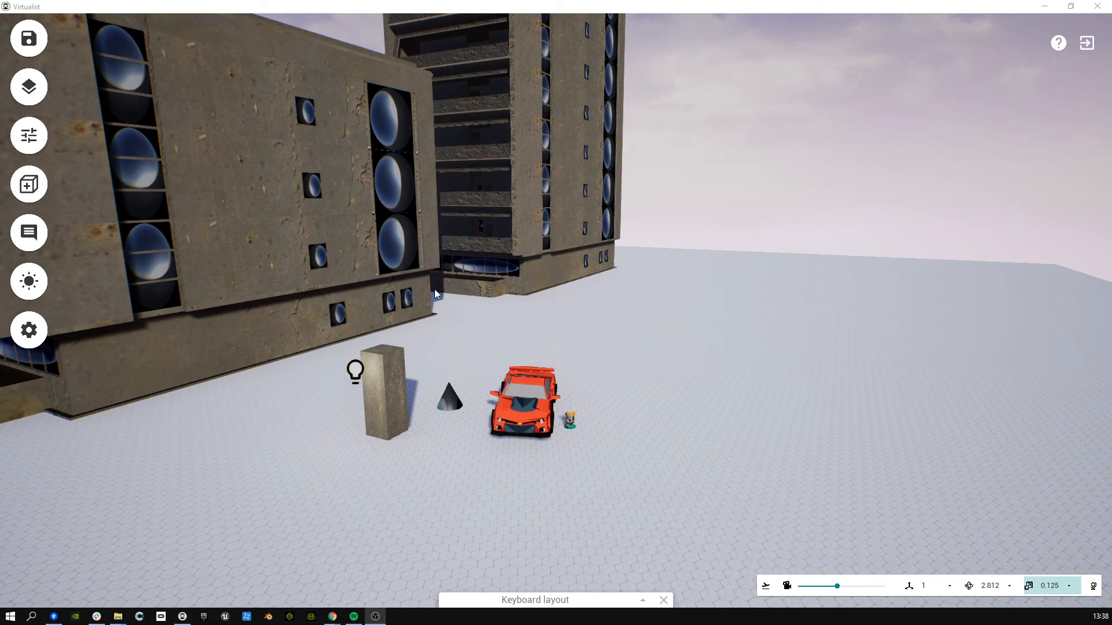
{"action": "left_click", "coordinate": [359, 219]}
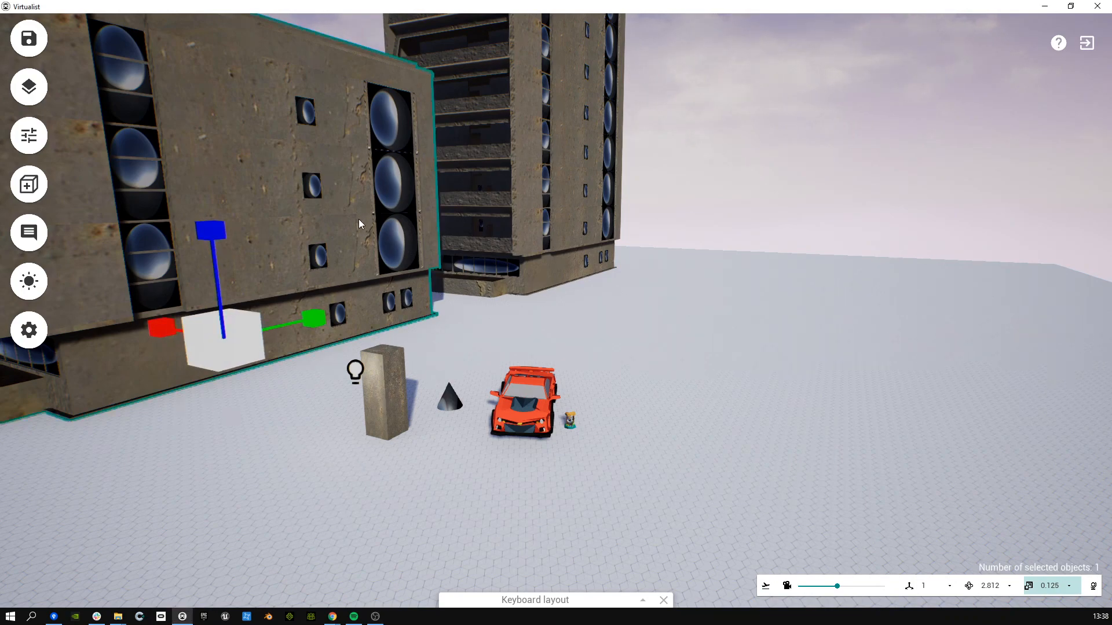
{"action": "left_click", "coordinate": [1087, 43]}
{"action": "left_click", "coordinate": [635, 382]}
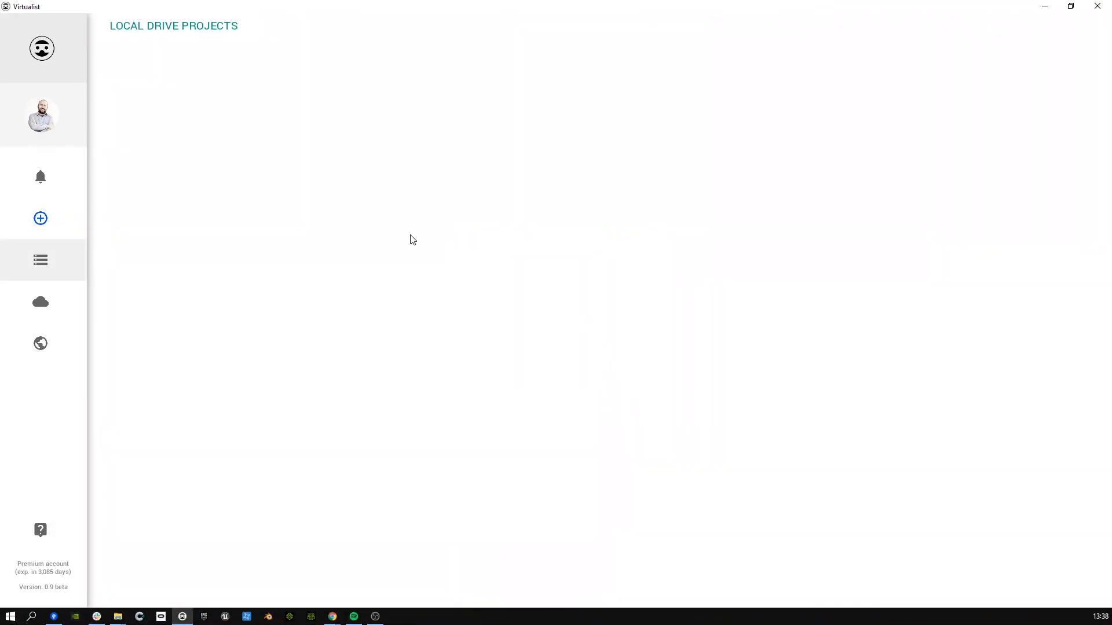